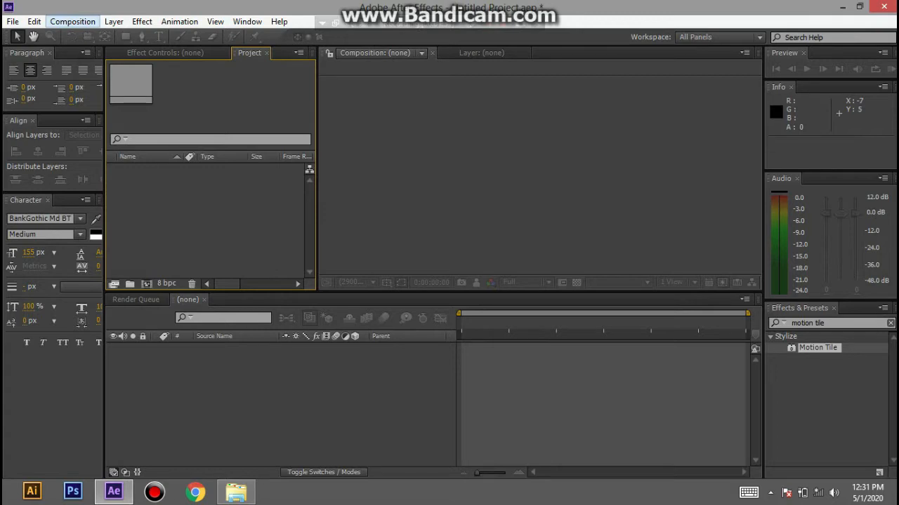
- Create a new composition named zoom with a black background, leaving the other composition settings as they are
{"action": "left_click", "coordinate": [72, 21]}
{"action": "left_click", "coordinate": [72, 22]}
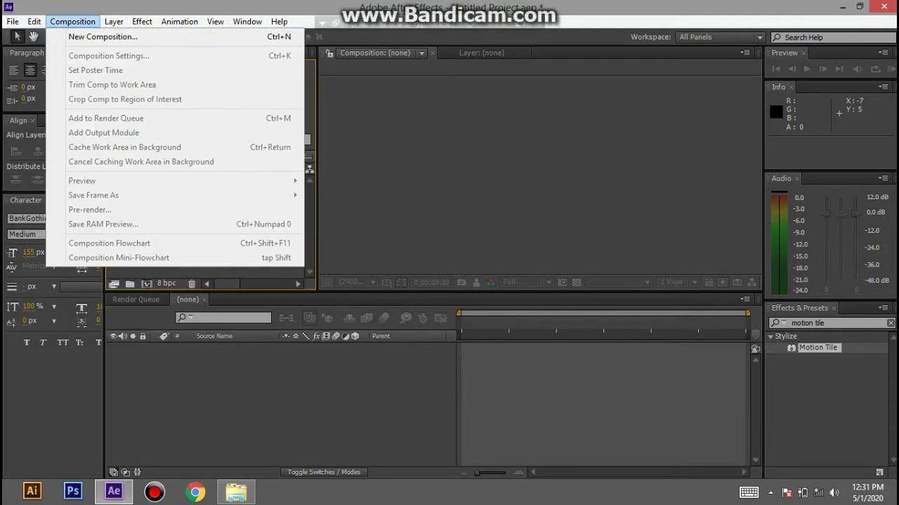
{"action": "left_click", "coordinate": [102, 37]}
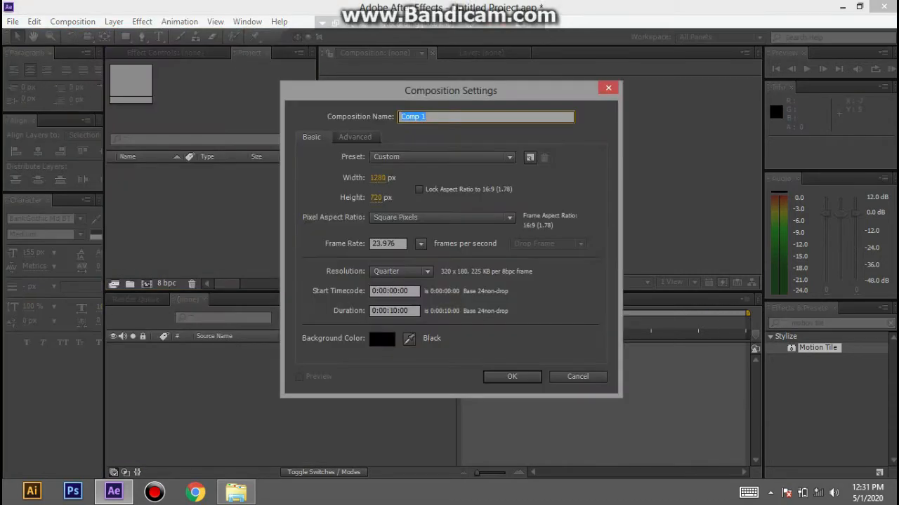
{"action": "key", "text": "BackSpace"}
{"action": "type", "text": "zoom"}
{"action": "left_click", "coordinate": [382, 339]}
{"action": "left_click", "coordinate": [582, 165]}
{"action": "left_click", "coordinate": [512, 376]}
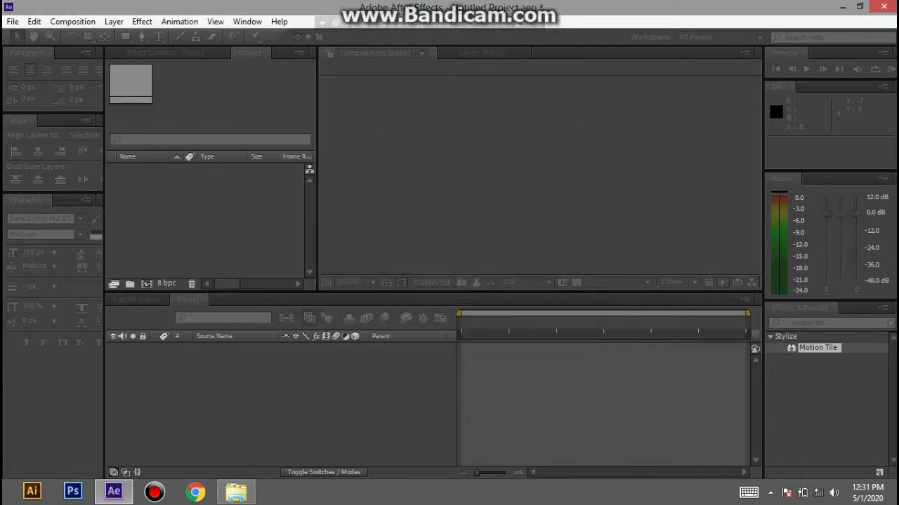
{"action": "left_click", "coordinate": [12, 21]}
{"action": "left_click", "coordinate": [340, 119]}
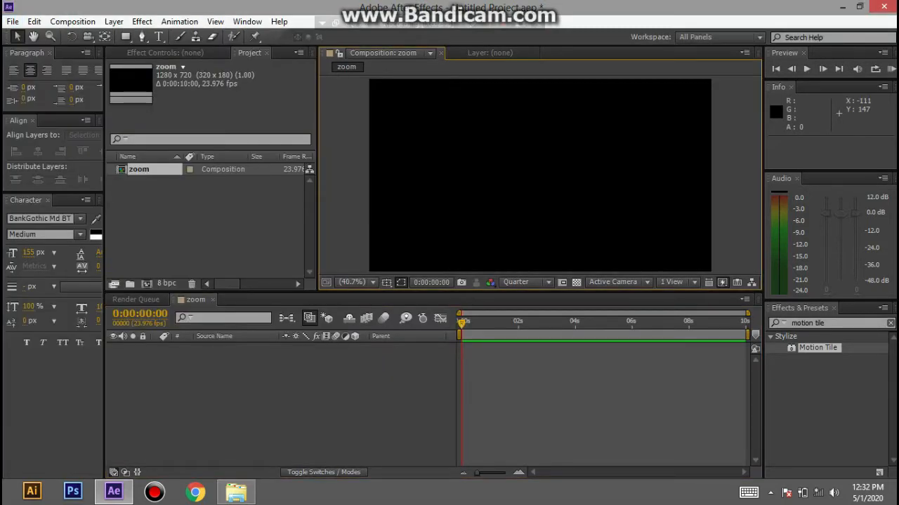
{"action": "left_click", "coordinate": [72, 21]}
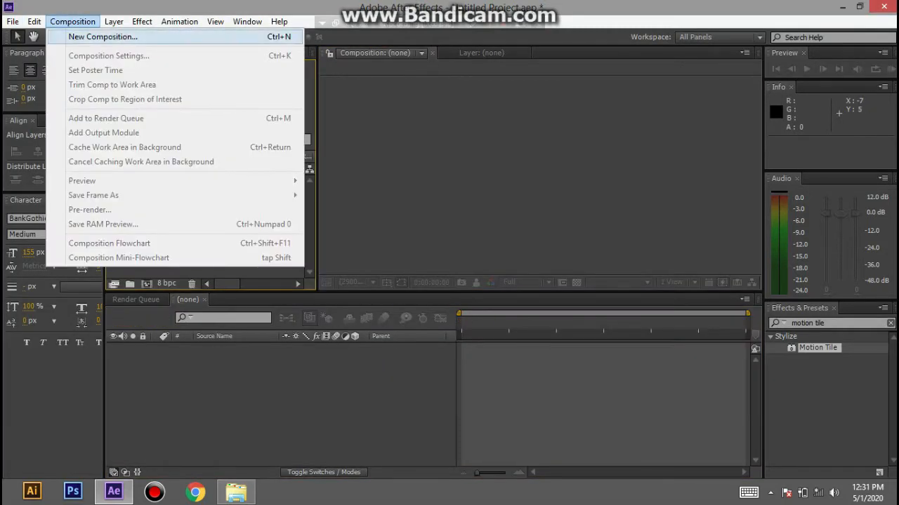
{"action": "left_click", "coordinate": [102, 37]}
{"action": "type", "text": "zoom"}
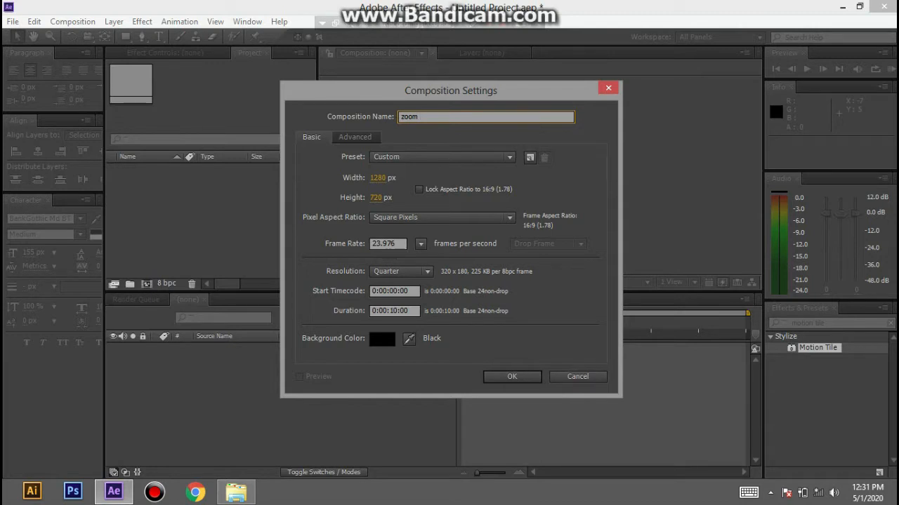
{"action": "left_click", "coordinate": [382, 339]}
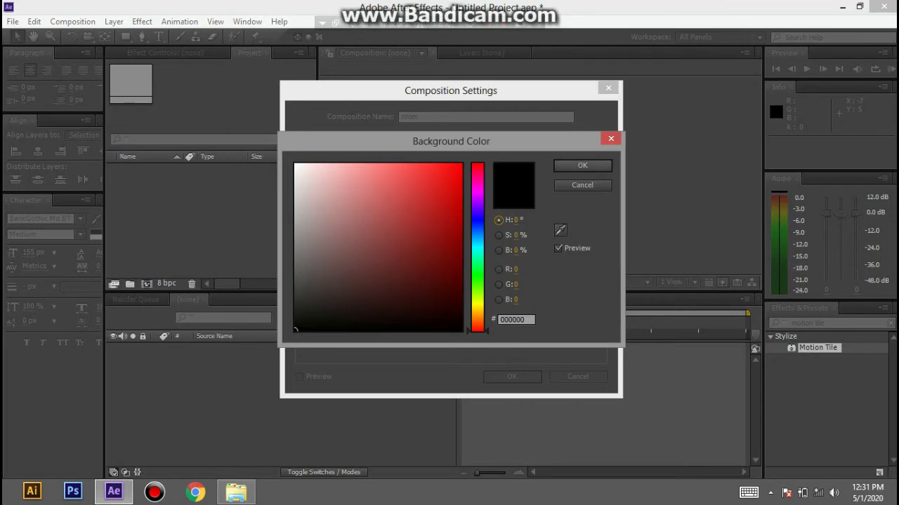
{"action": "key", "text": "Return"}
{"action": "key", "text": "Return"}
{"action": "left_click", "coordinate": [12, 21]}
{"action": "key", "text": "Escape"}
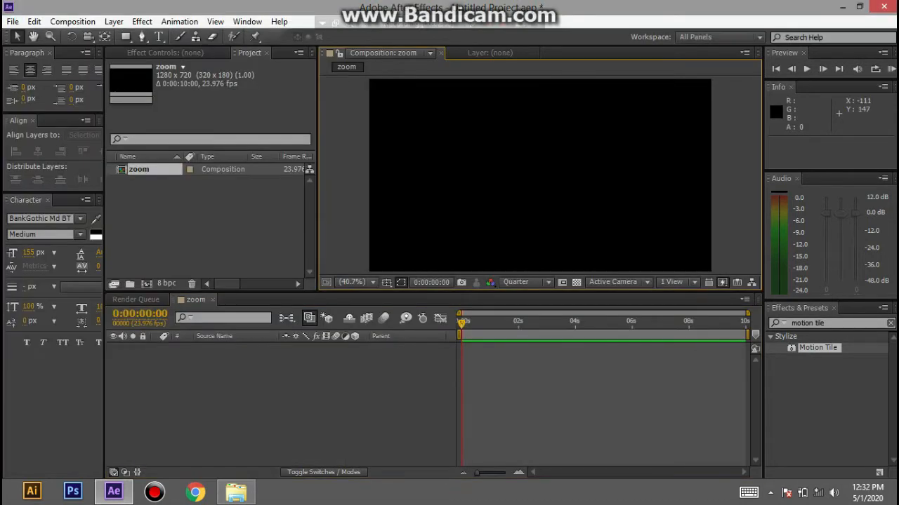
- Import the video files zoom ( no effects ) and zoom ( with effects ) from the AE projects folder
{"action": "left_click_drag", "start_coordinate": [461, 323], "coordinate": [549, 323]}
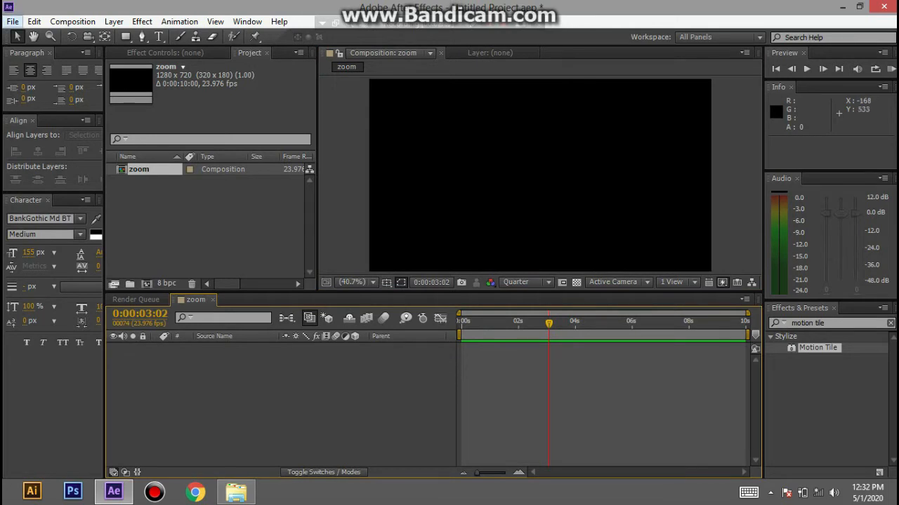
{"action": "left_click", "coordinate": [12, 21]}
{"action": "mouse_move", "coordinate": [42, 172]}
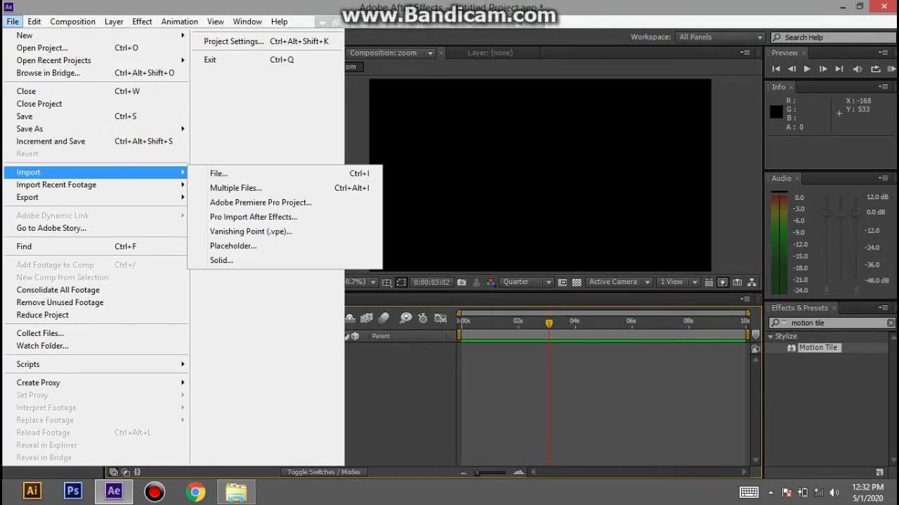
{"action": "left_click", "coordinate": [235, 187]}
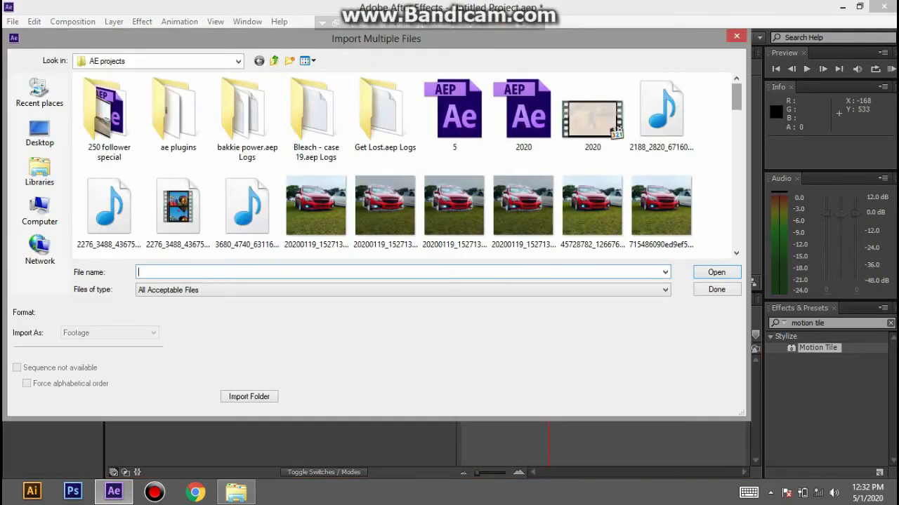
{"action": "scroll", "coordinate": [316, 211], "scroll_direction": "down", "scroll_amount": 5}
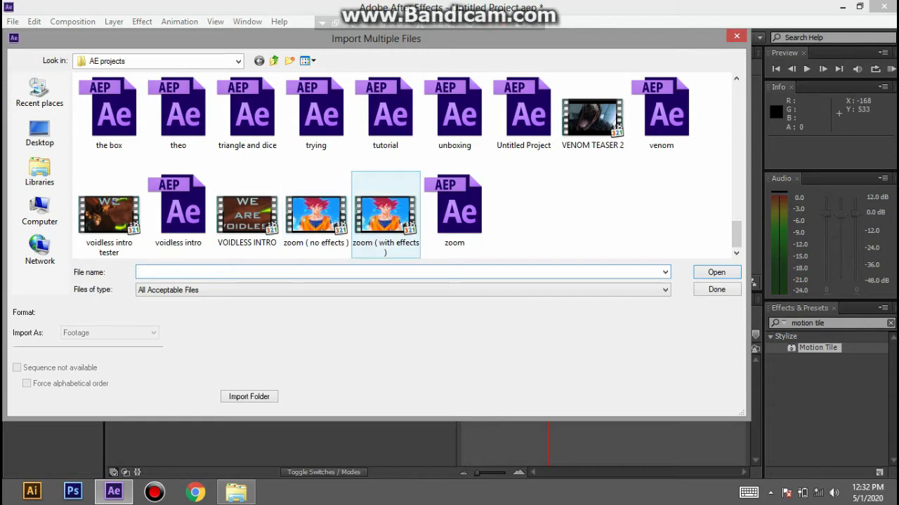
{"action": "left_click", "coordinate": [316, 210]}
{"action": "left_click", "coordinate": [715, 272]}
{"action": "scroll", "coordinate": [450, 210], "scroll_direction": "down", "scroll_amount": 5}
{"action": "left_click", "coordinate": [385, 214]}
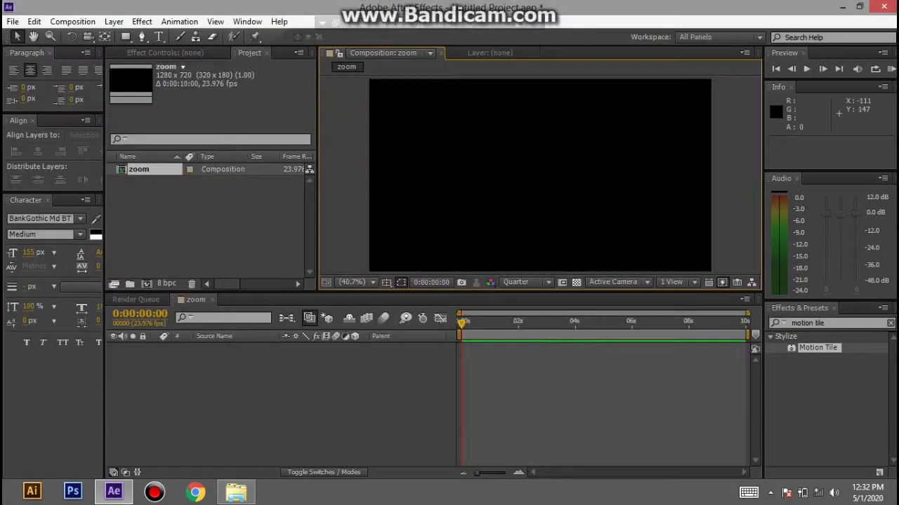
{"action": "left_click_drag", "start_coordinate": [461, 323], "coordinate": [548, 323]}
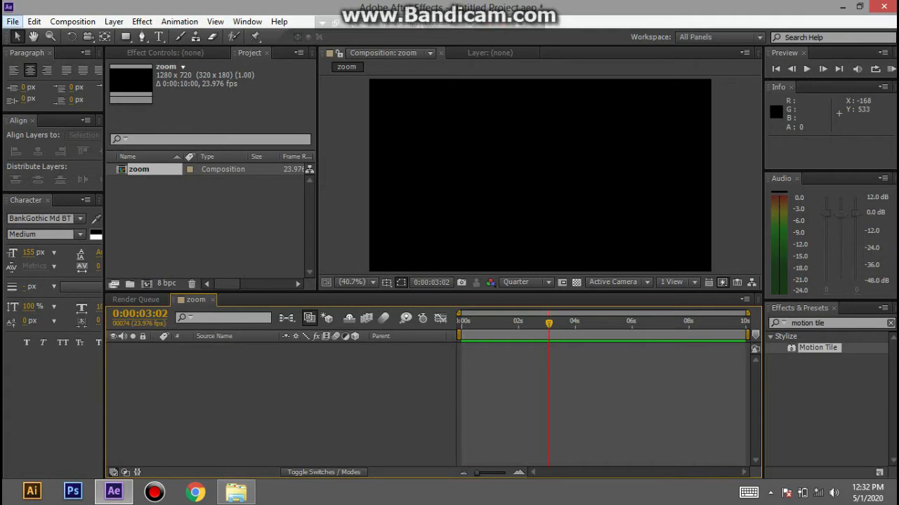
{"action": "left_click", "coordinate": [12, 21]}
{"action": "mouse_move", "coordinate": [42, 172]}
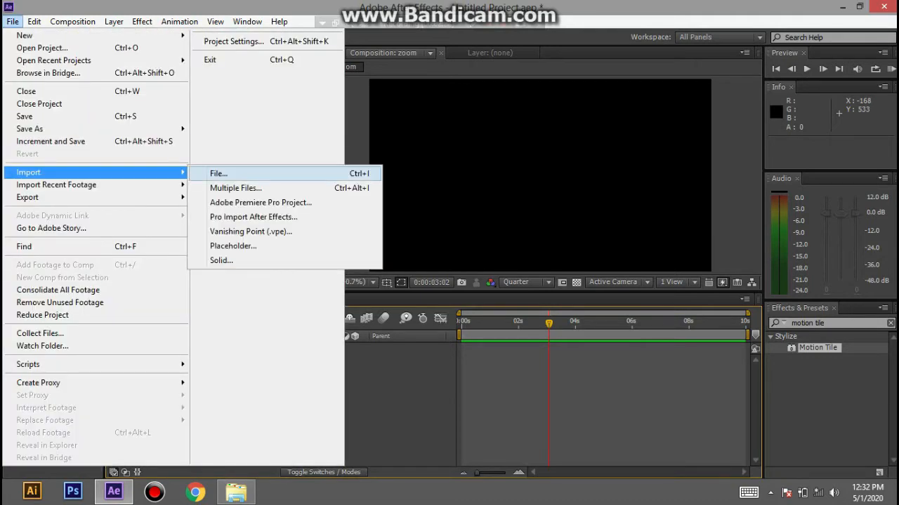
{"action": "left_click", "coordinate": [253, 187]}
{"action": "scroll", "coordinate": [656, 102], "scroll_direction": "down", "scroll_amount": 5}
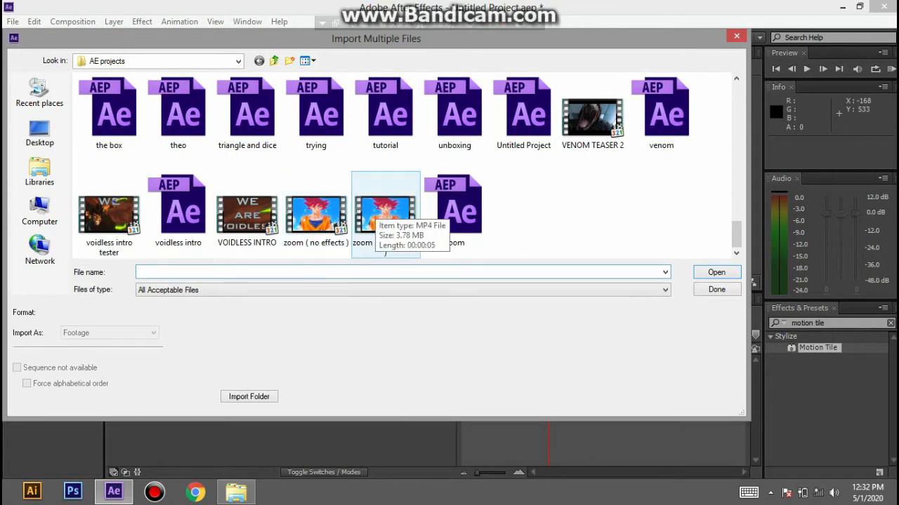
{"action": "left_click", "coordinate": [316, 210]}
{"action": "left_click", "coordinate": [715, 272]}
{"action": "left_click_drag", "start_coordinate": [736, 94], "coordinate": [735, 235]}
{"action": "left_click", "coordinate": [384, 210]}
{"action": "left_click", "coordinate": [716, 272]}
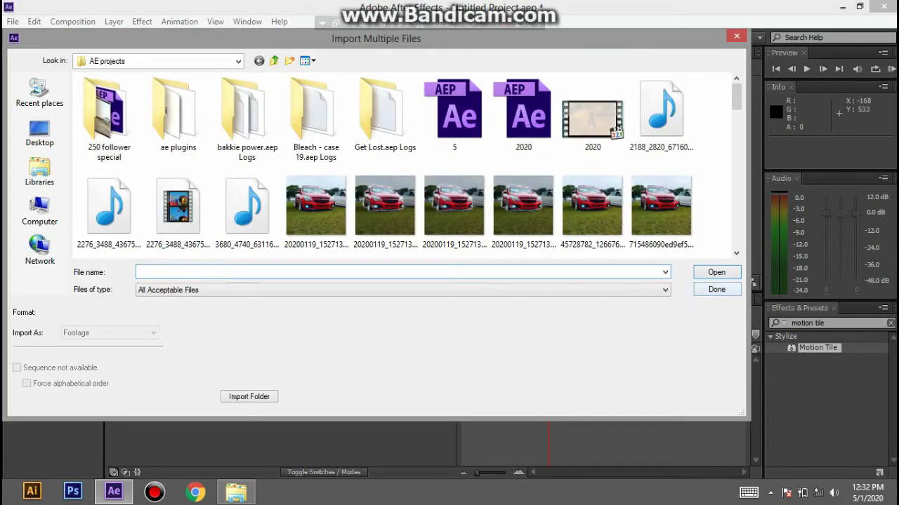
{"action": "left_click", "coordinate": [716, 289]}
{"action": "key", "text": "ctrl+shift+a"}
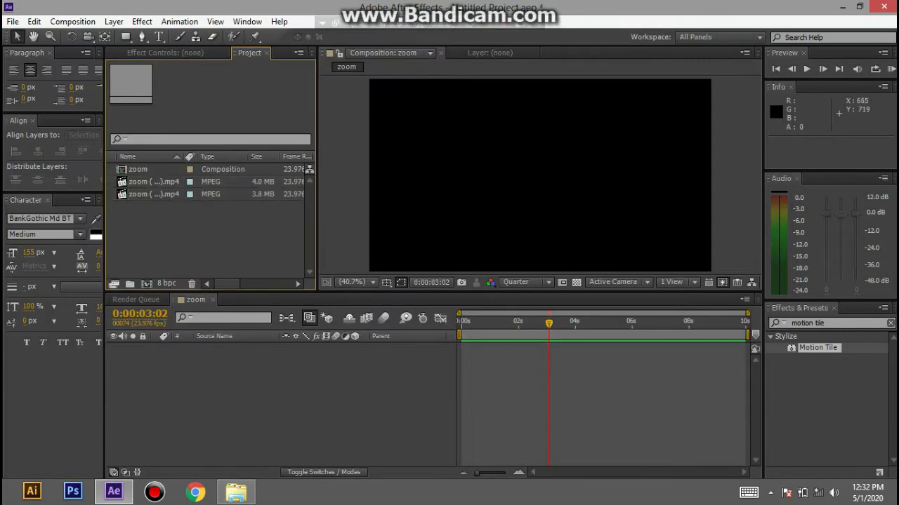
- Add the no-effects clip at about 0:00:00:02 in the zoom composition and place the with-effects clip behind it at about 0:00:05:09
{"action": "left_click", "coordinate": [154, 181]}
{"action": "left_click_drag", "start_coordinate": [154, 181], "coordinate": [499, 347]}
{"action": "left_click_drag", "start_coordinate": [153, 198], "coordinate": [615, 359]}
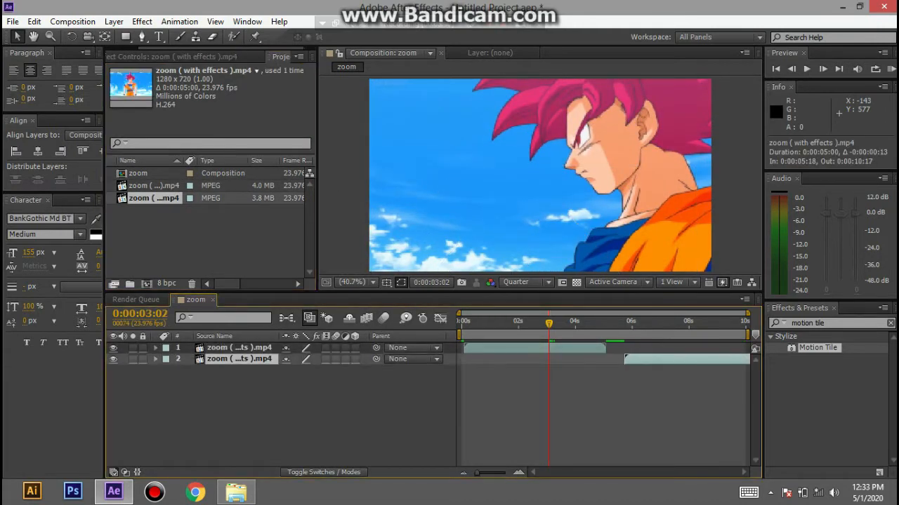
{"action": "left_click", "coordinate": [648, 321]}
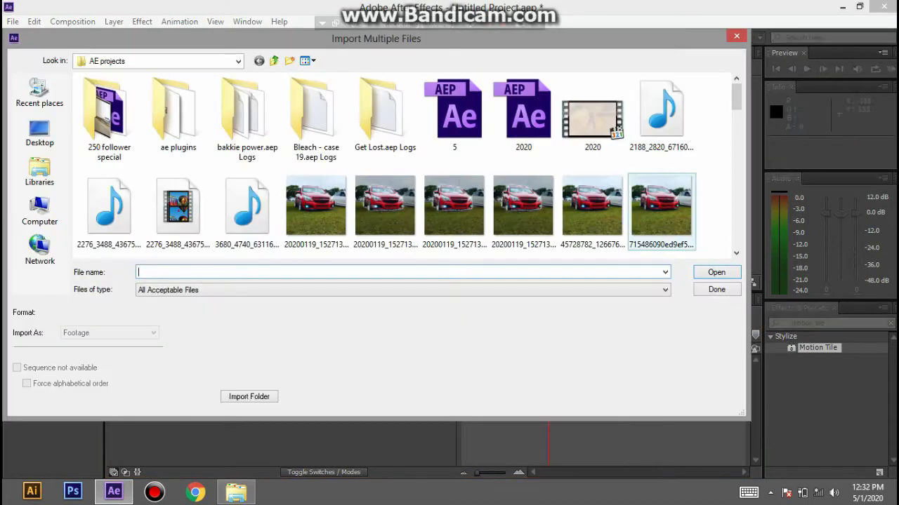
{"action": "scroll", "coordinate": [407, 163], "scroll_direction": "down", "scroll_amount": 15}
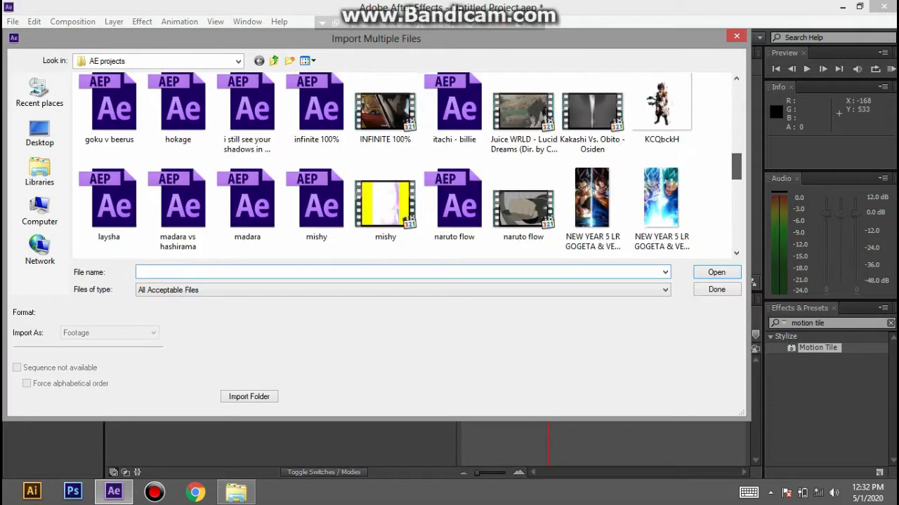
{"action": "left_click", "coordinate": [386, 209]}
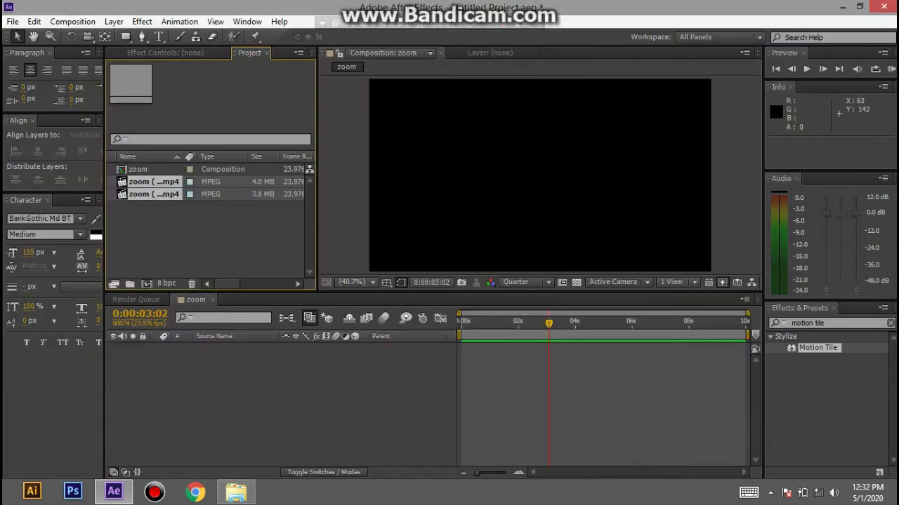
{"action": "left_click_drag", "start_coordinate": [154, 182], "coordinate": [494, 347]}
{"action": "left_click_drag", "start_coordinate": [154, 198], "coordinate": [630, 359]}
{"action": "left_click", "coordinate": [647, 321]}
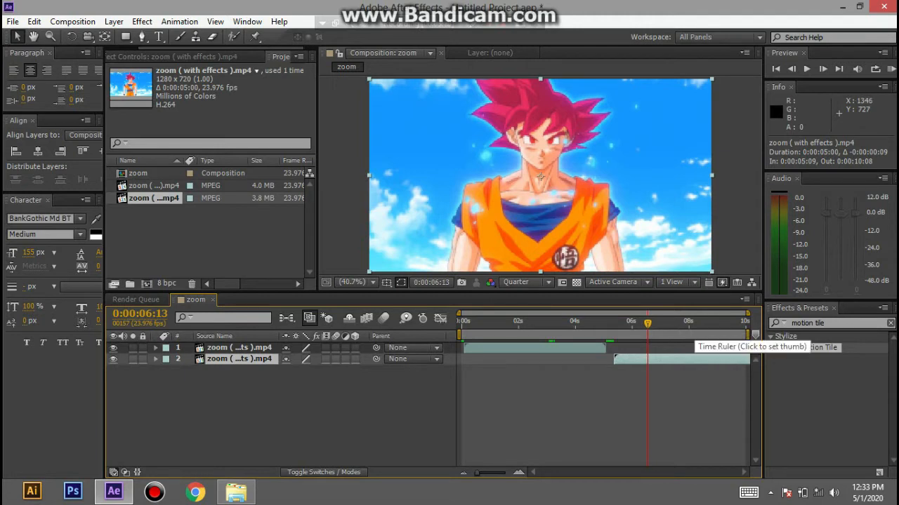
- Preview the with-effects clip in the composition, then delete its layer from the timeline
{"action": "left_click", "coordinate": [677, 325]}
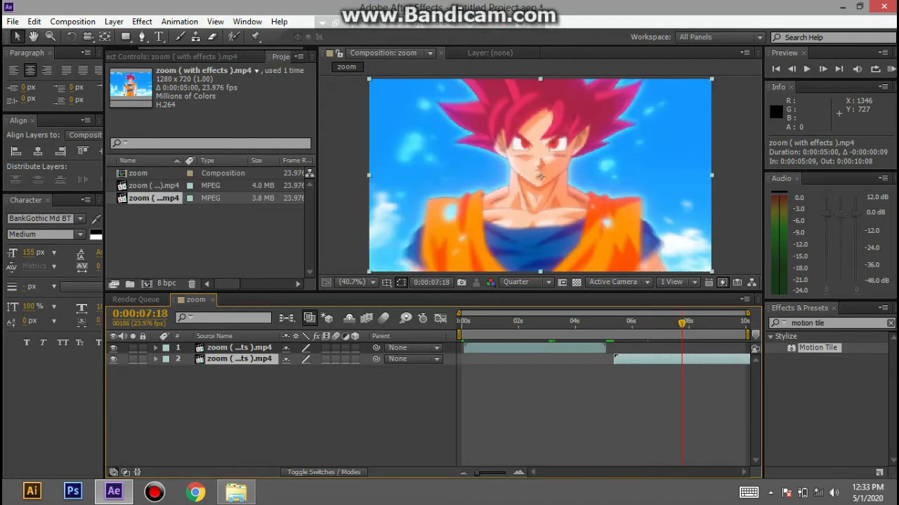
{"action": "key", "text": "space"}
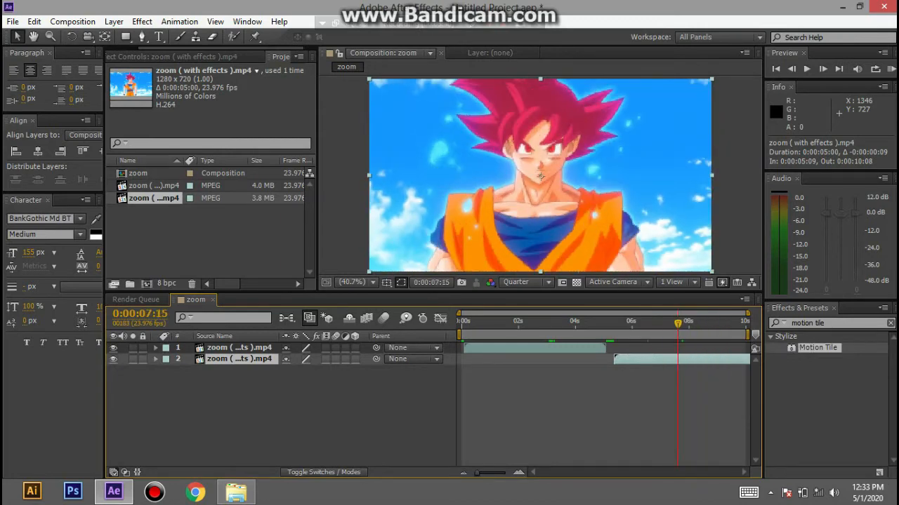
{"action": "key", "text": "Delete"}
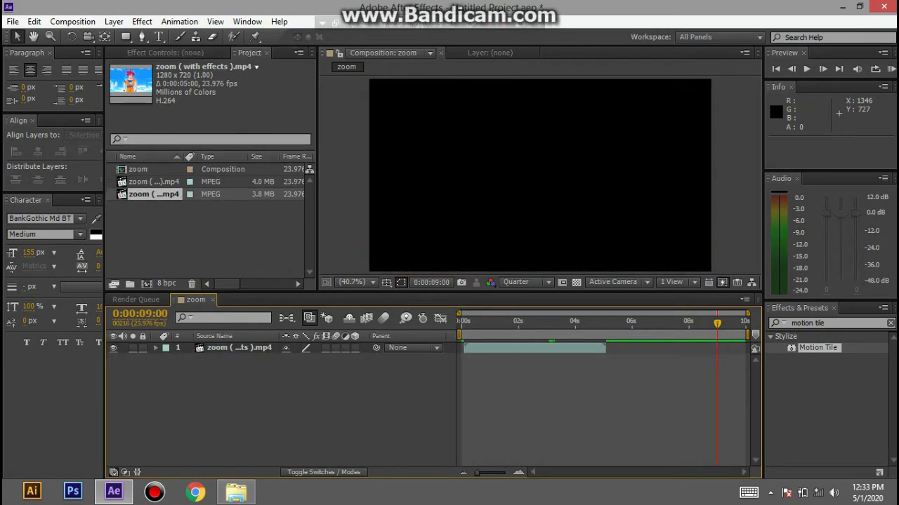
{"action": "mouse_move", "coordinate": [519, 324]}
{"action": "left_mouse_down"}
{"action": "mouse_move", "coordinate": [510, 324]}
{"action": "mouse_move", "coordinate": [535, 324]}
{"action": "left_mouse_up"}
{"action": "left_click", "coordinate": [807, 69]}
{"action": "left_click", "coordinate": [806, 69]}
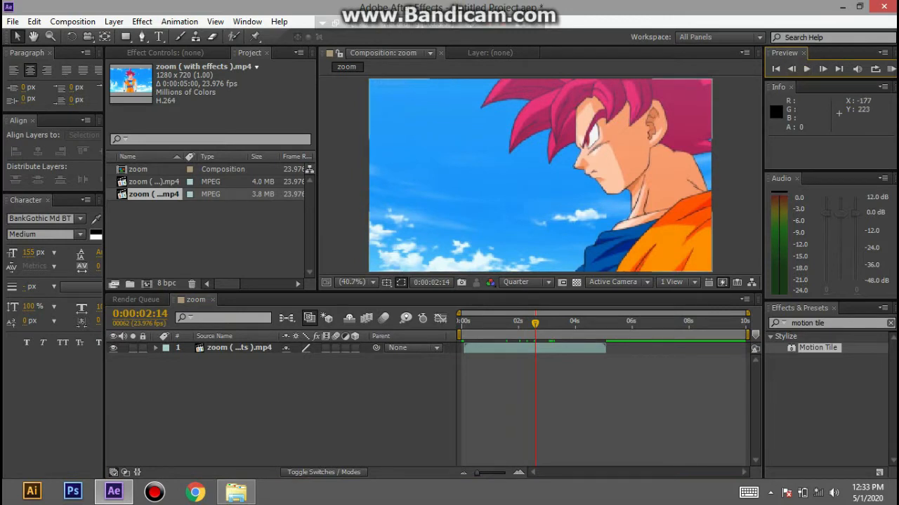
{"action": "left_click_drag", "start_coordinate": [153, 194], "coordinate": [614, 358]}
{"action": "left_click", "coordinate": [647, 323]}
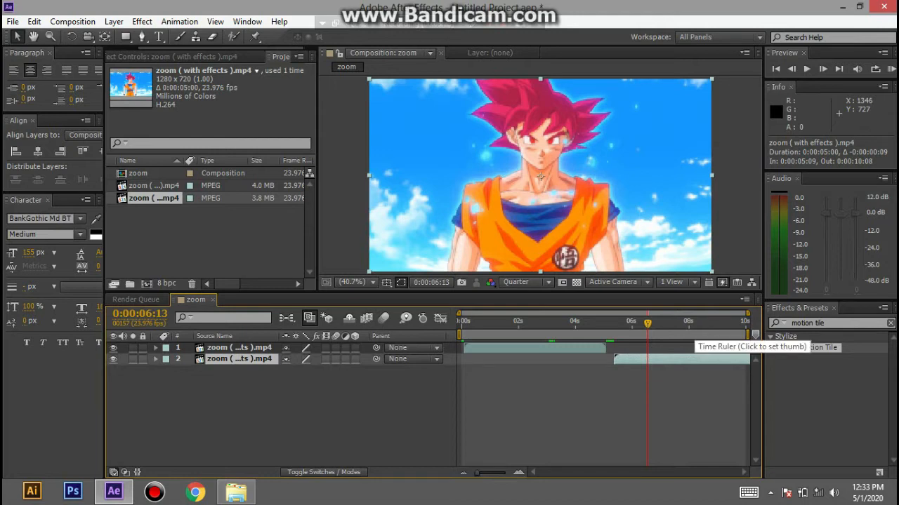
{"action": "left_click", "coordinate": [671, 323]}
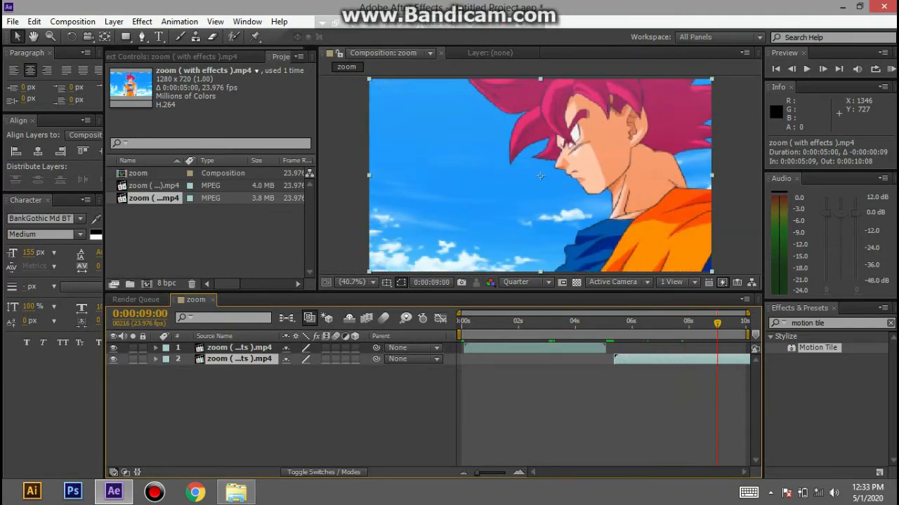
{"action": "key", "text": "Delete"}
- Split the no-effects clip's layer at 0:00:02:14, where the character is seen in profile, and deselect the layers
{"action": "left_click", "coordinate": [518, 323]}
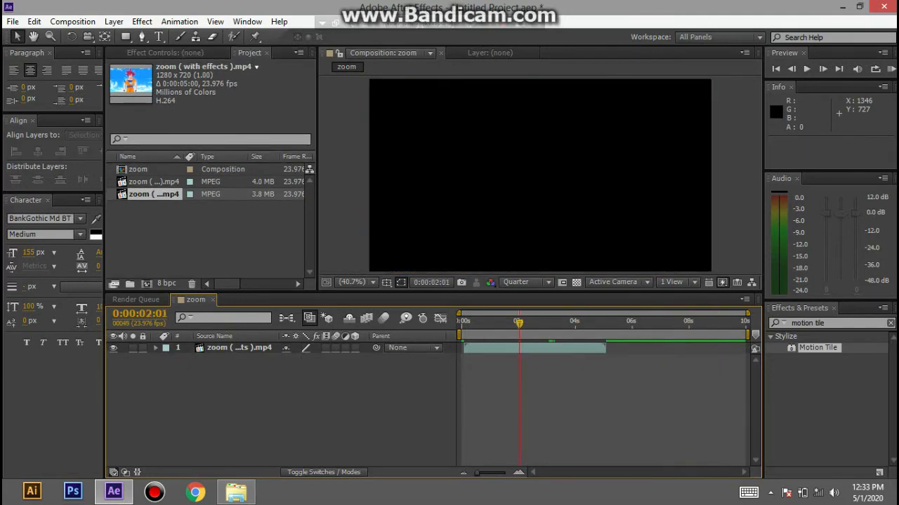
{"action": "left_click_drag", "start_coordinate": [518, 323], "coordinate": [535, 323]}
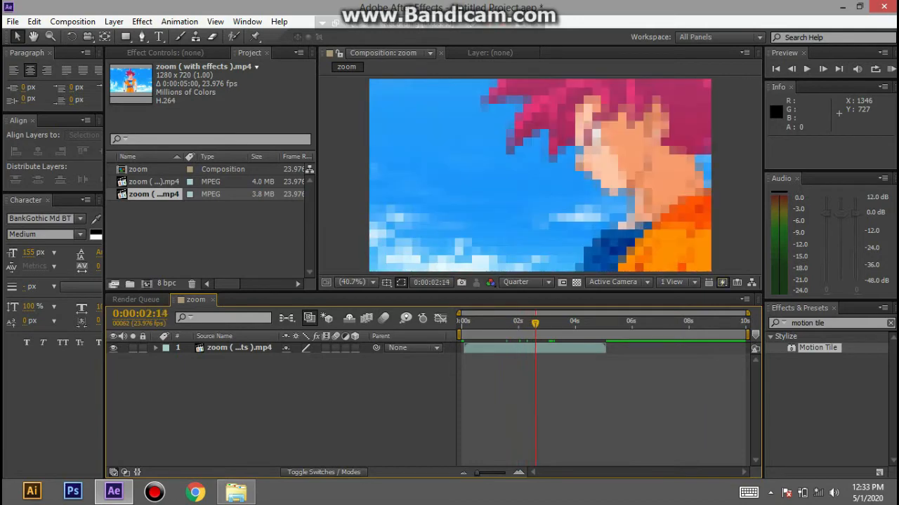
{"action": "left_click", "coordinate": [807, 69]}
{"action": "left_click", "coordinate": [806, 69]}
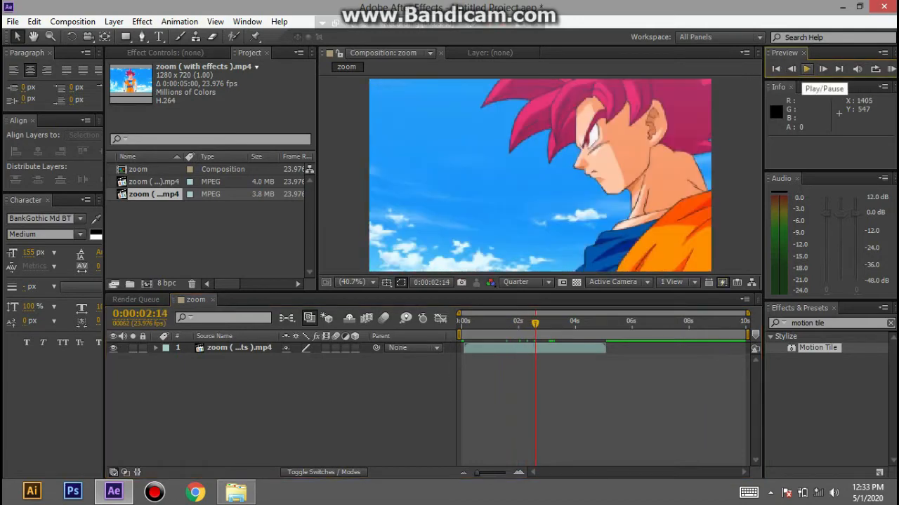
{"action": "left_click", "coordinate": [540, 176]}
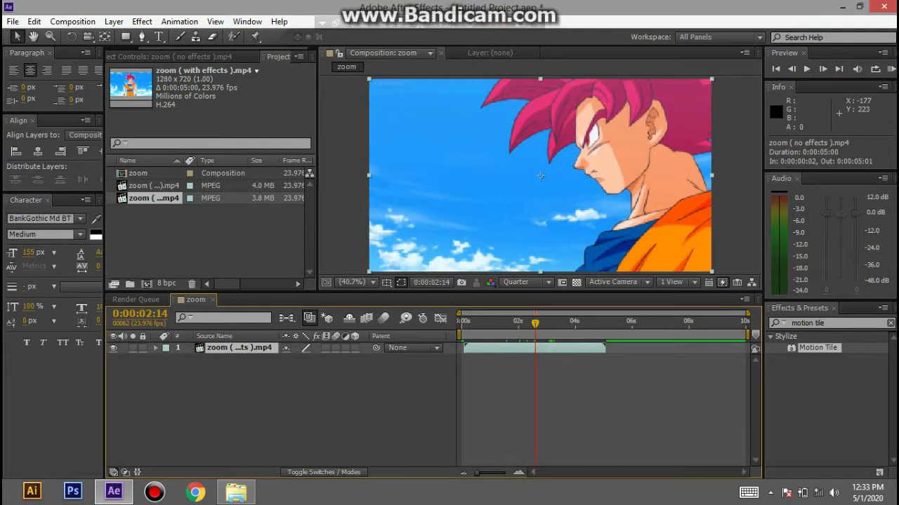
{"action": "key", "text": "ctrl+d"}
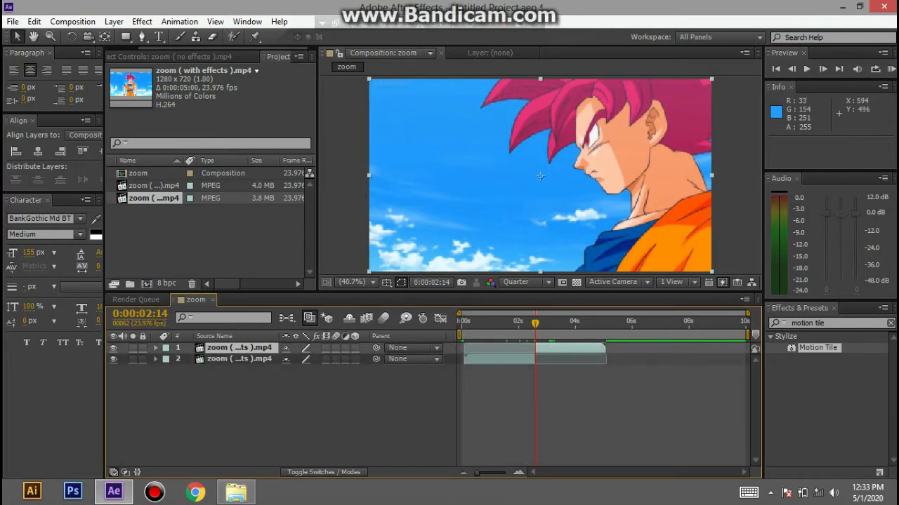
{"action": "key", "text": "F2"}
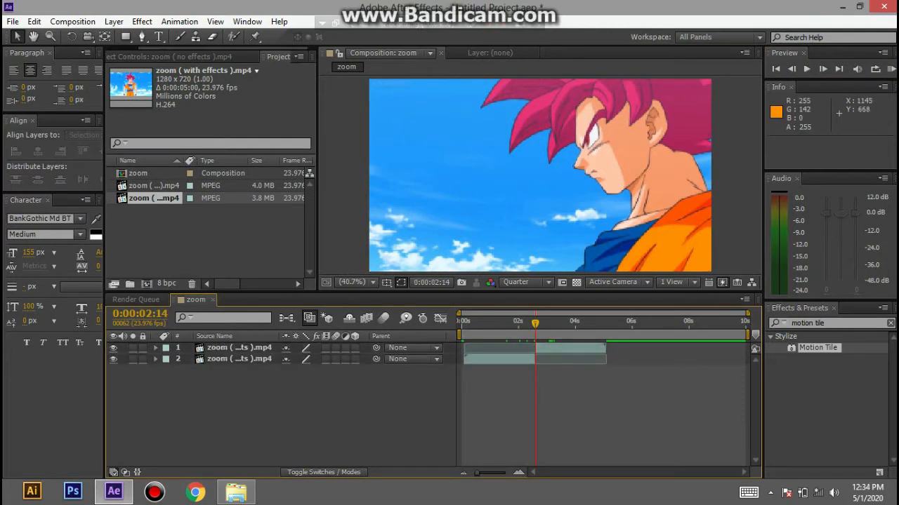
- Apply Motion Tile to the clip part before the cut and set its Output Width to 350
{"action": "left_click", "coordinate": [499, 359]}
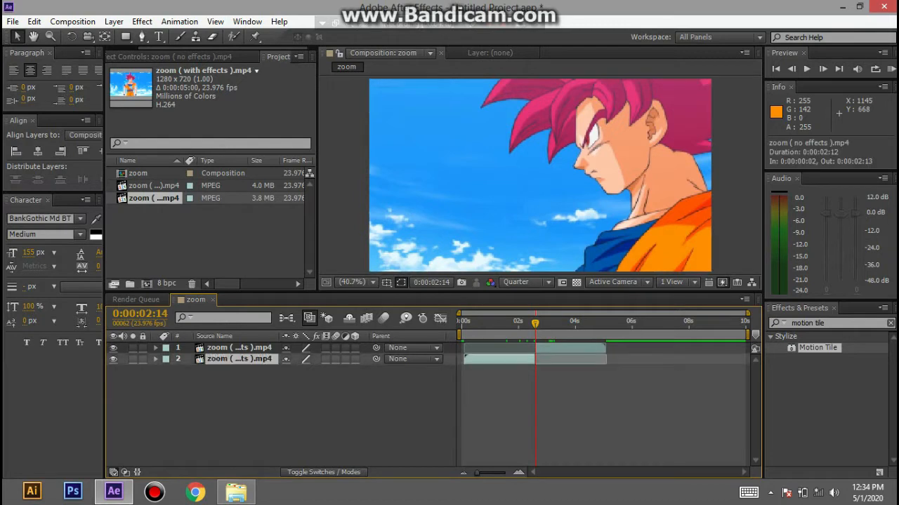
{"action": "left_click_drag", "start_coordinate": [816, 348], "coordinate": [540, 176]}
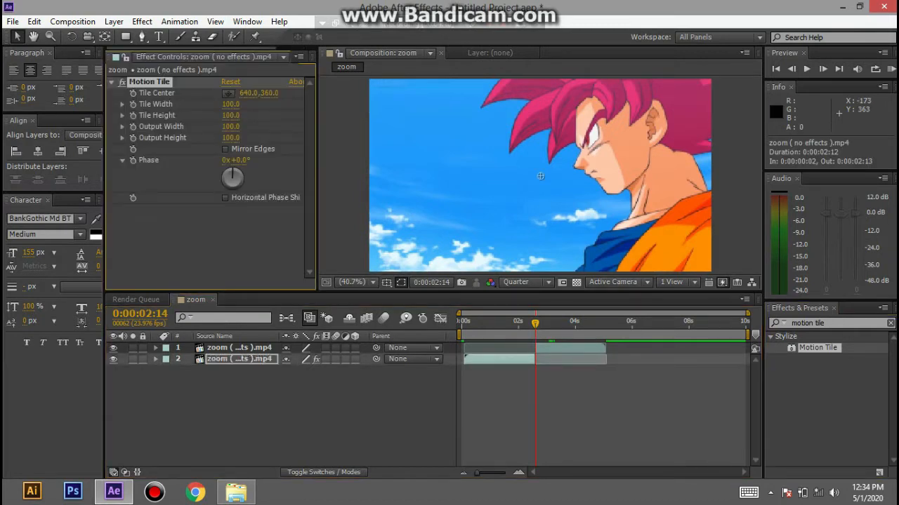
{"action": "left_click", "coordinate": [230, 127]}
{"action": "type", "text": "350"}
{"action": "key", "text": "Return"}
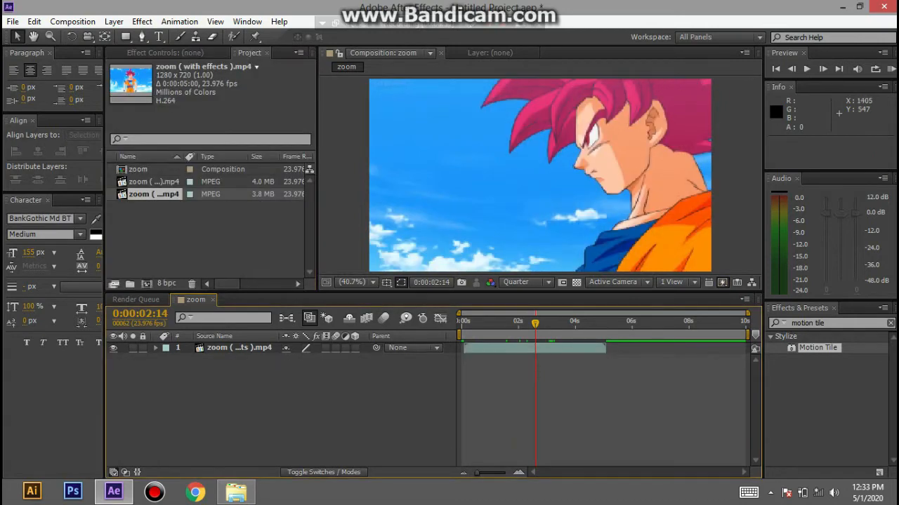
- Split the single no-effects clip layer into two parts at 0:00:02:14 and leave both layers deselected
{"action": "left_click", "coordinate": [822, 69]}
{"action": "left_click", "coordinate": [791, 69]}
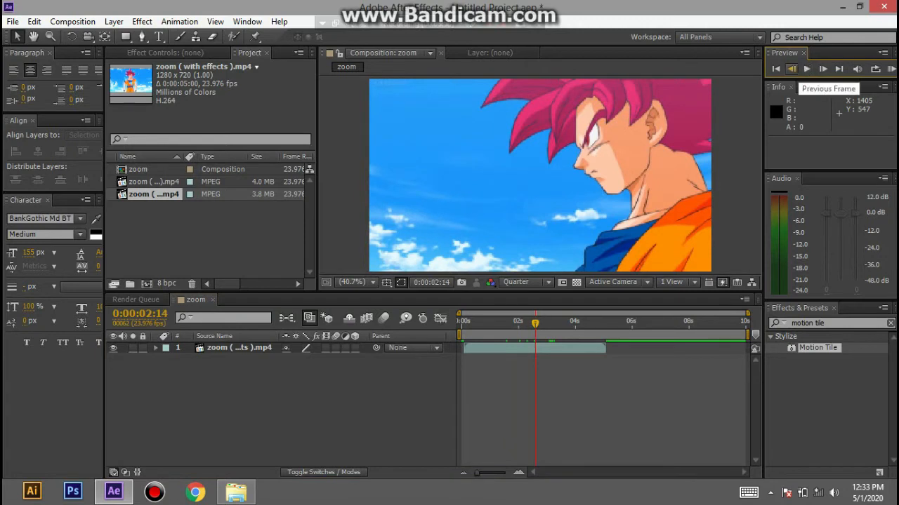
{"action": "left_click", "coordinate": [540, 176]}
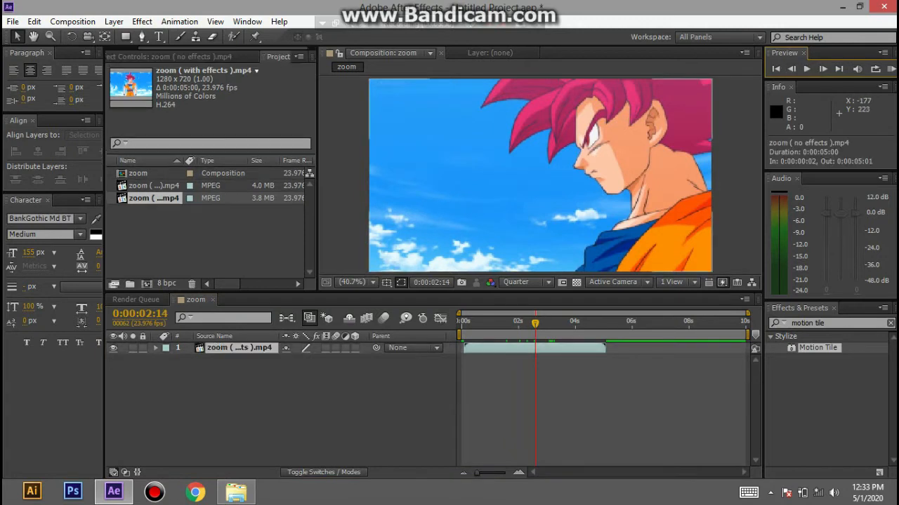
{"action": "key", "text": "ctrl+d"}
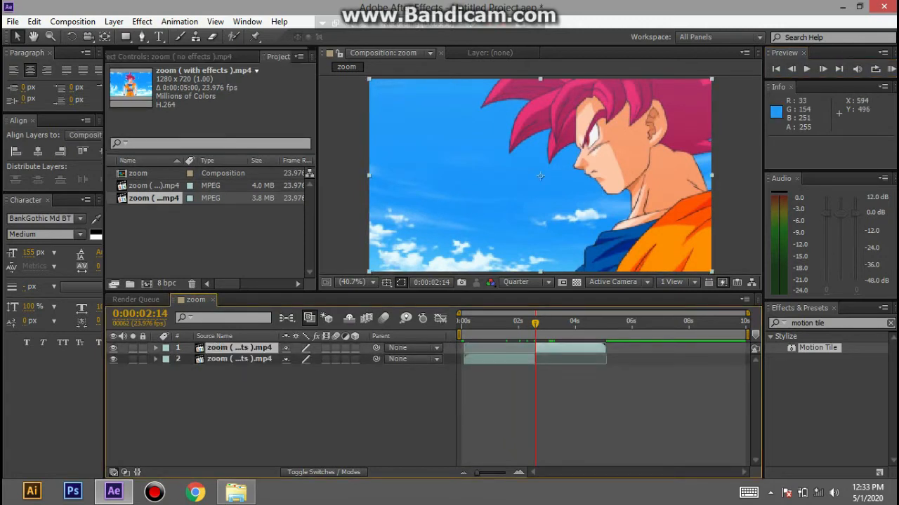
{"action": "key", "text": "ctrl+shift+a"}
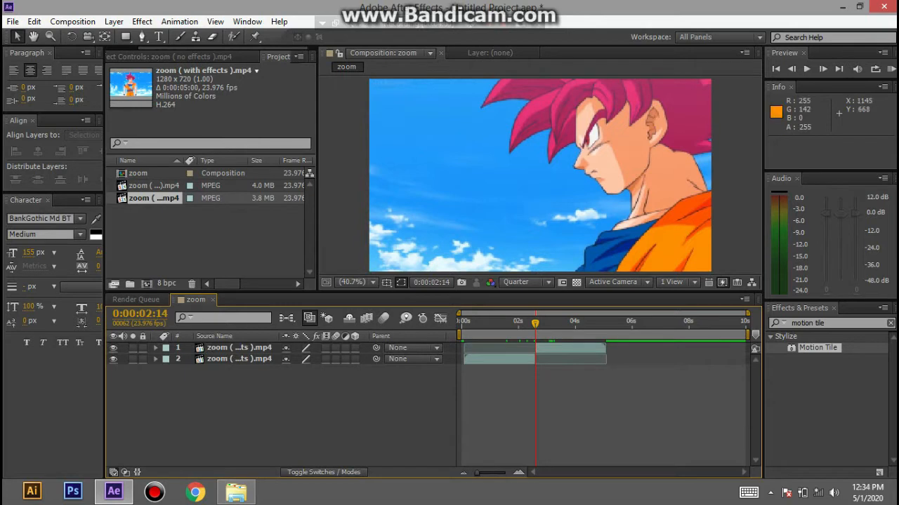
- Apply Motion Tile to the clip part before the cut, with Output Width and Output Height 350 and Mirror Edges enabled
{"action": "left_click", "coordinate": [499, 359]}
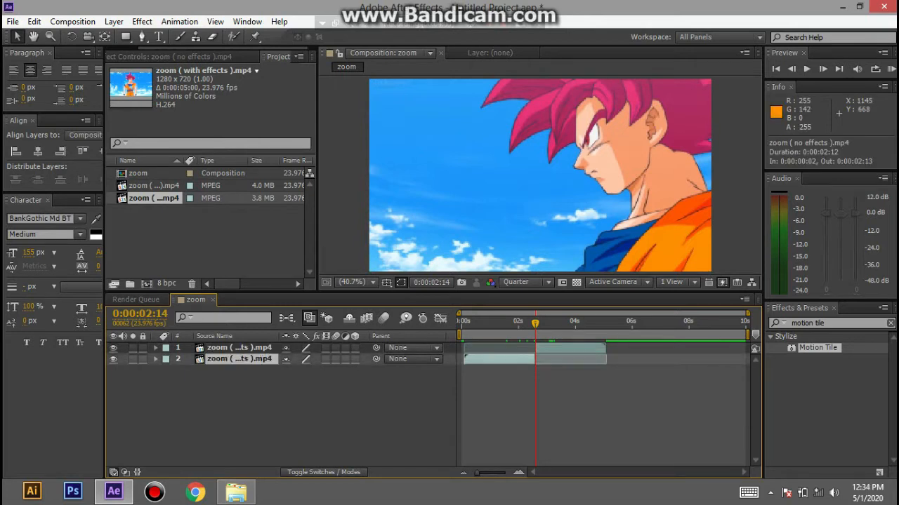
{"action": "left_click_drag", "start_coordinate": [817, 347], "coordinate": [540, 176]}
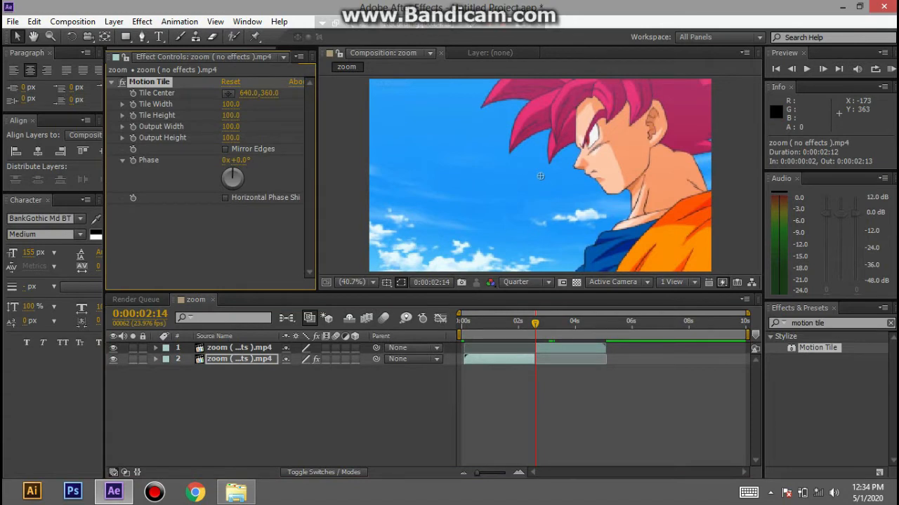
{"action": "left_click", "coordinate": [231, 126]}
{"action": "type", "text": "350"}
{"action": "key", "text": "Return"}
{"action": "left_click", "coordinate": [231, 137]}
{"action": "type", "text": "350"}
{"action": "key", "text": "Return"}
{"action": "left_click", "coordinate": [225, 148]}
- Apply Motion Tile to the clip part after the cut, with Output Height and Output Width 350 and Mirror Edges enabled
{"action": "left_click", "coordinate": [559, 322]}
{"action": "left_click", "coordinate": [568, 348]}
{"action": "double_click", "coordinate": [818, 348]}
{"action": "left_click", "coordinate": [231, 137]}
{"action": "type", "text": "350"}
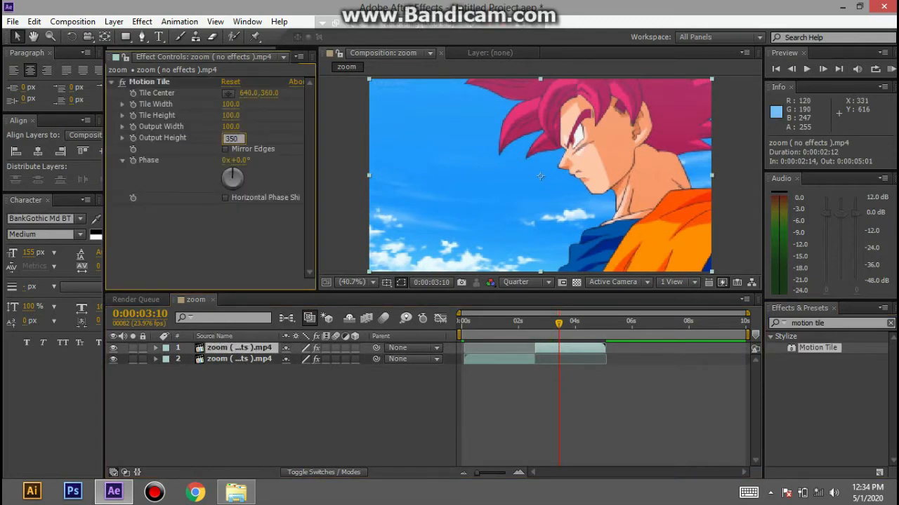
{"action": "key", "text": "Return"}
{"action": "key", "text": "shift+Tab"}
{"action": "type", "text": "350"}
{"action": "key", "text": "Return"}
{"action": "left_click", "coordinate": [226, 149]}
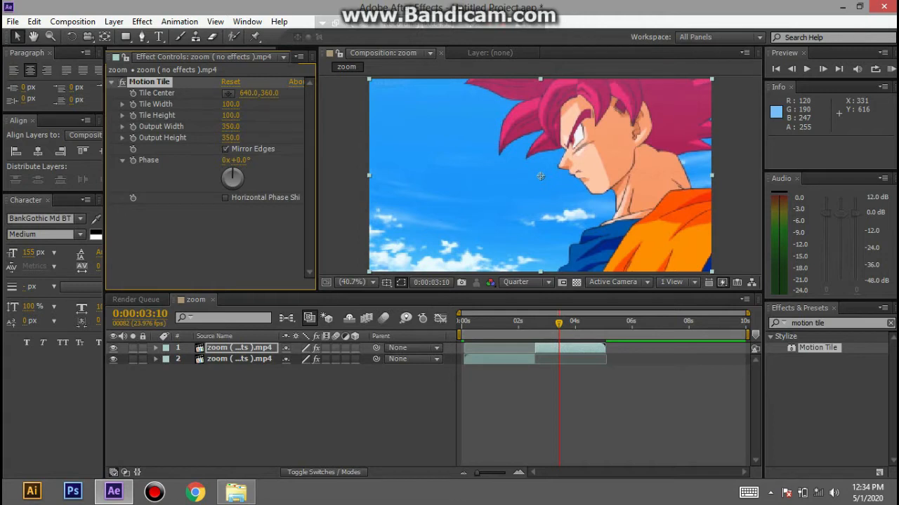
- Return to 0:00:02:14 and reveal the Scale property of the clip part before the cut
{"action": "left_click_drag", "start_coordinate": [559, 323], "coordinate": [534, 323]}
{"action": "left_click", "coordinate": [513, 359]}
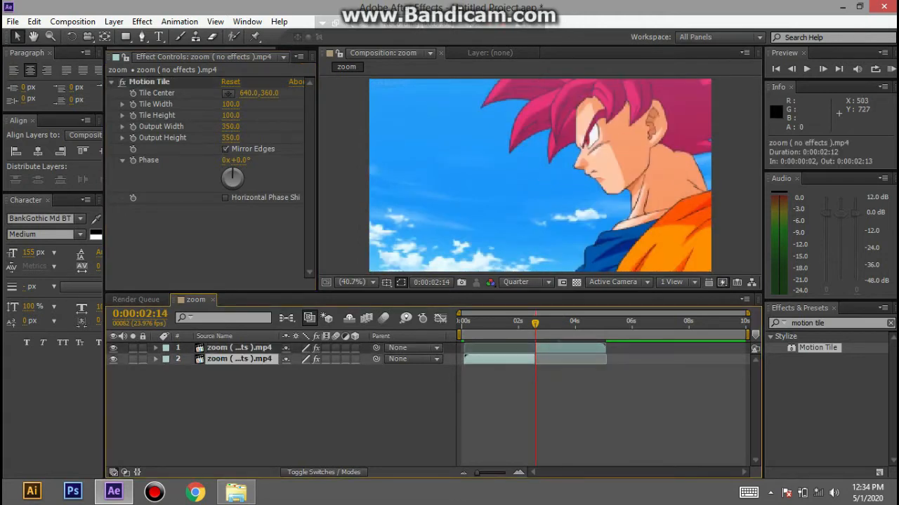
{"action": "key", "text": "s"}
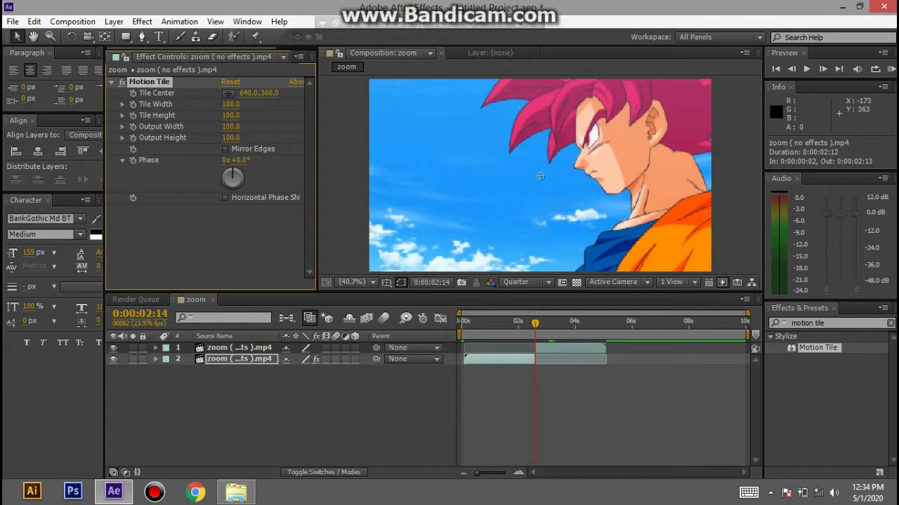
- Set the first clip part's Motion Tile to Output Width 350 and Output Height 350 with Mirror Edges enabled
{"action": "left_click", "coordinate": [230, 127]}
{"action": "type", "text": "350"}
{"action": "key", "text": "Return"}
{"action": "left_click", "coordinate": [231, 137]}
{"action": "type", "text": "350"}
{"action": "key", "text": "Return"}
{"action": "left_click", "coordinate": [225, 149]}
- Give the second clip part a Motion Tile effect with Output Height 350, Output Width 350 and Mirror Edges enabled
{"action": "left_click", "coordinate": [559, 323]}
{"action": "left_click", "coordinate": [562, 348]}
{"action": "left_click", "coordinate": [817, 348]}
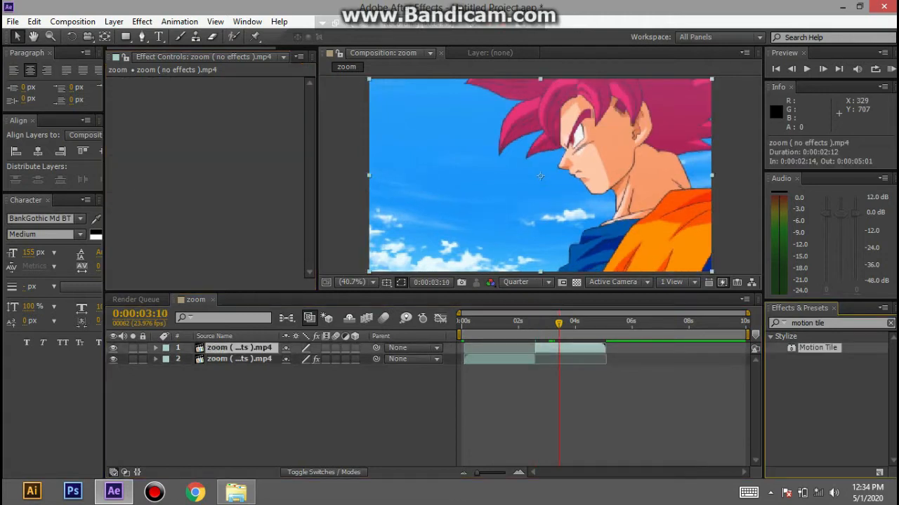
{"action": "double_click", "coordinate": [817, 347]}
{"action": "left_click", "coordinate": [230, 138]}
{"action": "type", "text": "350"}
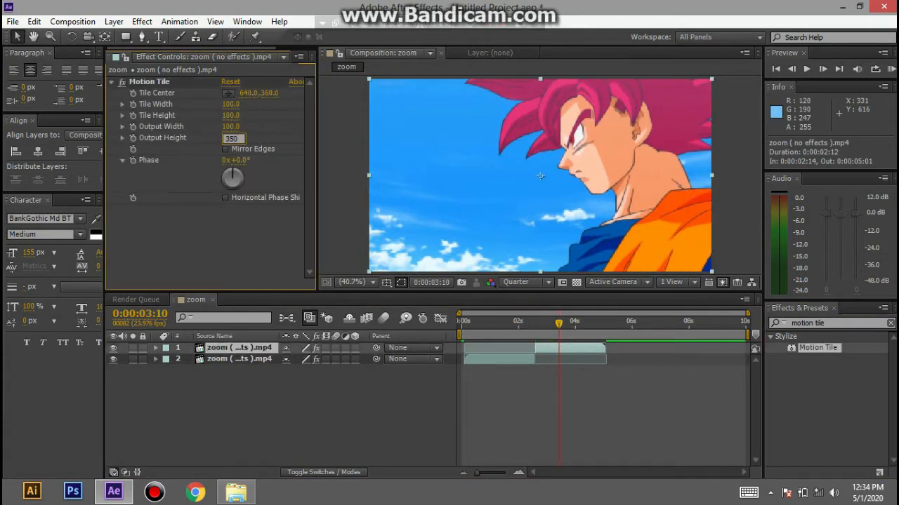
{"action": "key", "text": "Return"}
{"action": "left_click", "coordinate": [230, 126]}
{"action": "type", "text": "350"}
{"action": "key", "text": "Return"}
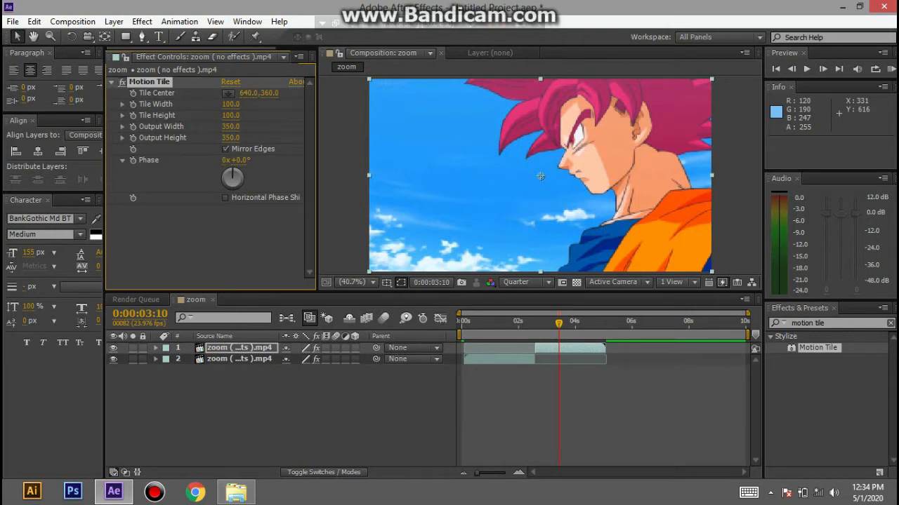
- Create a Scale keyframe at 0:00:02:14 on the clip part before the cut
{"action": "left_click_drag", "start_coordinate": [559, 323], "coordinate": [535, 323]}
{"action": "left_click", "coordinate": [520, 358]}
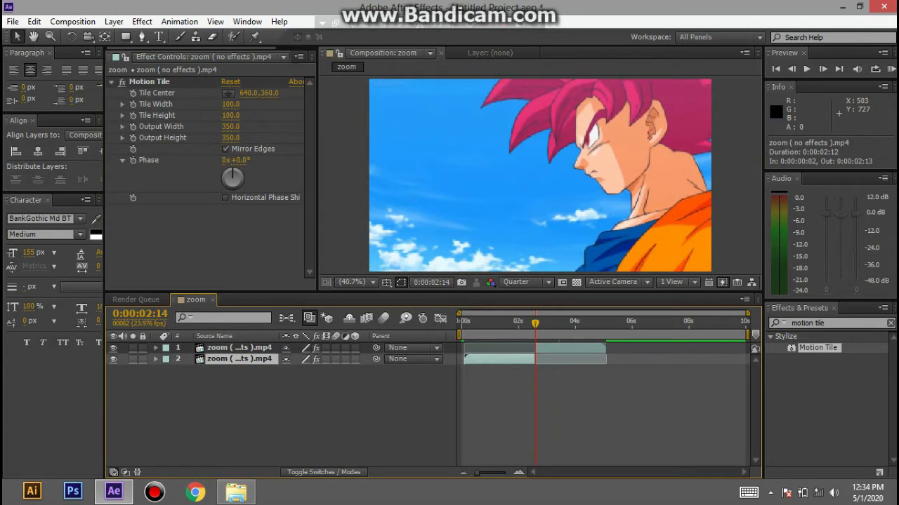
{"action": "key", "text": "s"}
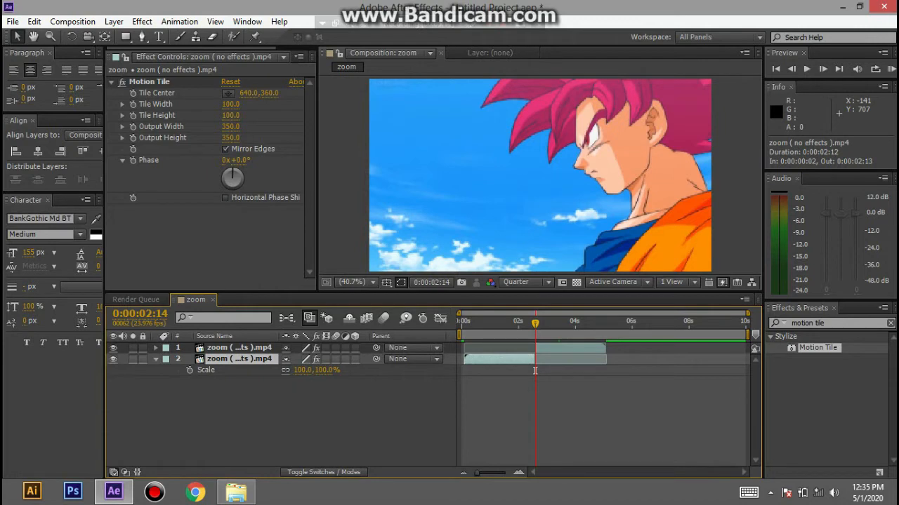
{"action": "key", "text": "alt+shift+s"}
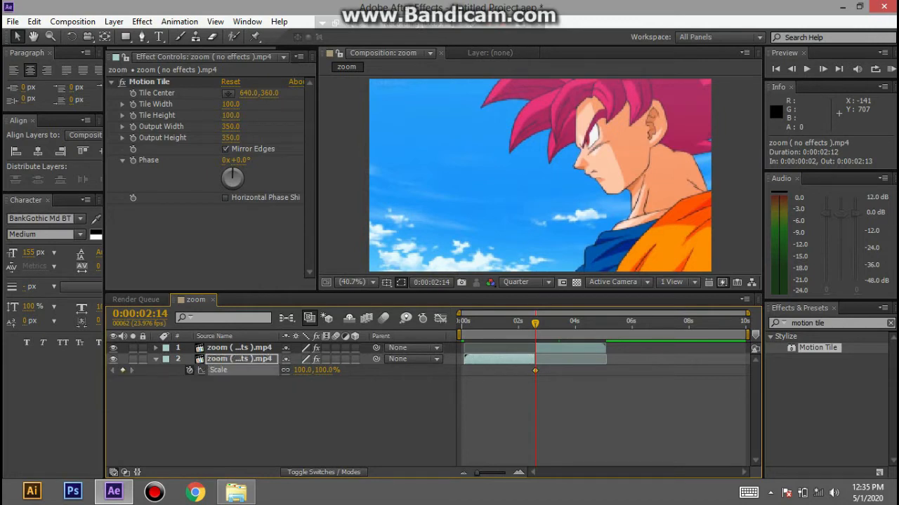
- Go back five frames to 0:00:02:09 and add a second Scale keyframe to the first clip part
{"action": "left_click", "coordinate": [792, 69]}
{"action": "left_click", "coordinate": [791, 69]}
{"action": "left_click", "coordinate": [791, 69]}
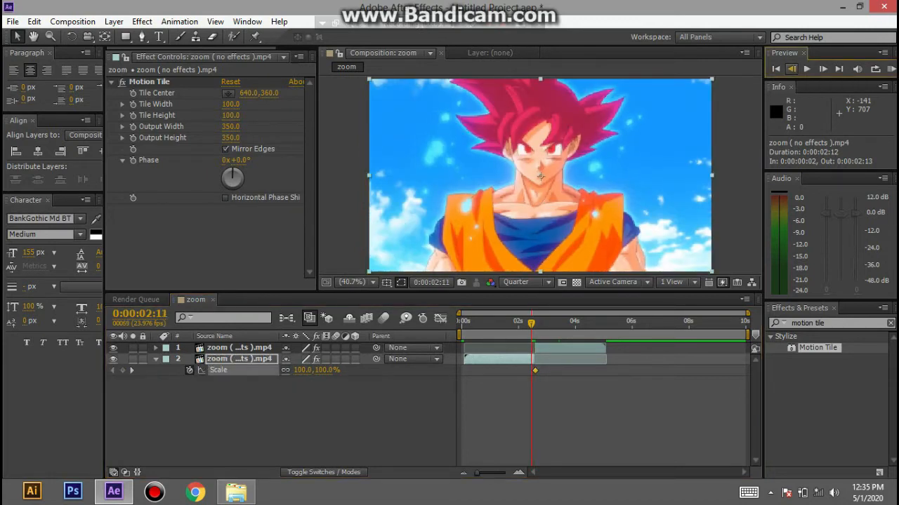
{"action": "left_click", "coordinate": [791, 68]}
{"action": "left_click", "coordinate": [791, 68]}
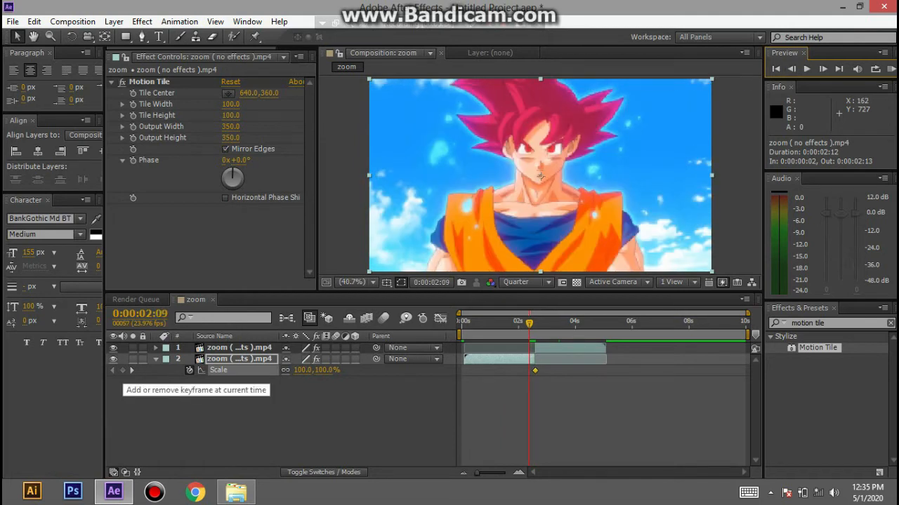
{"action": "left_click", "coordinate": [122, 370]}
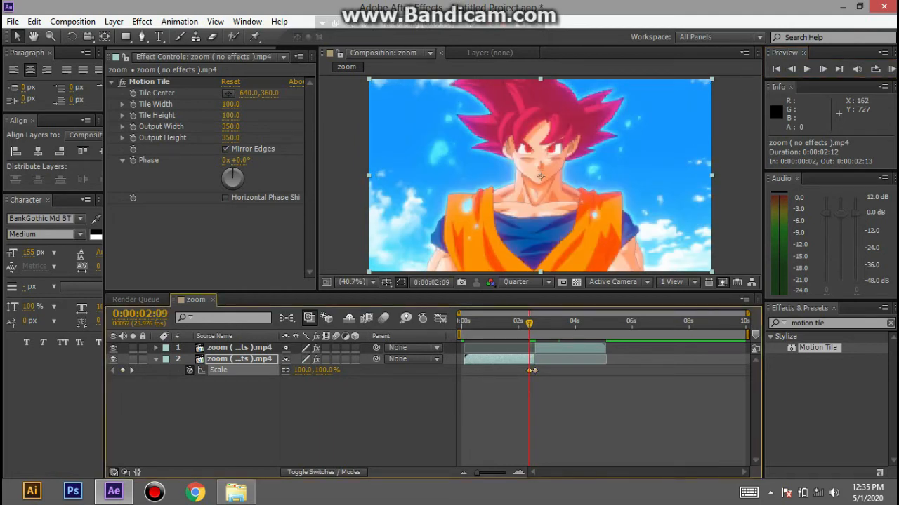
- Move the first clip part's Scale keyframe at the cut one frame earlier, to 0:00:02:13
{"action": "key", "text": "equal"}
{"action": "key", "text": "equal"}
{"action": "key", "text": "equal"}
{"action": "left_click_drag", "start_coordinate": [575, 370], "coordinate": [566, 370]}
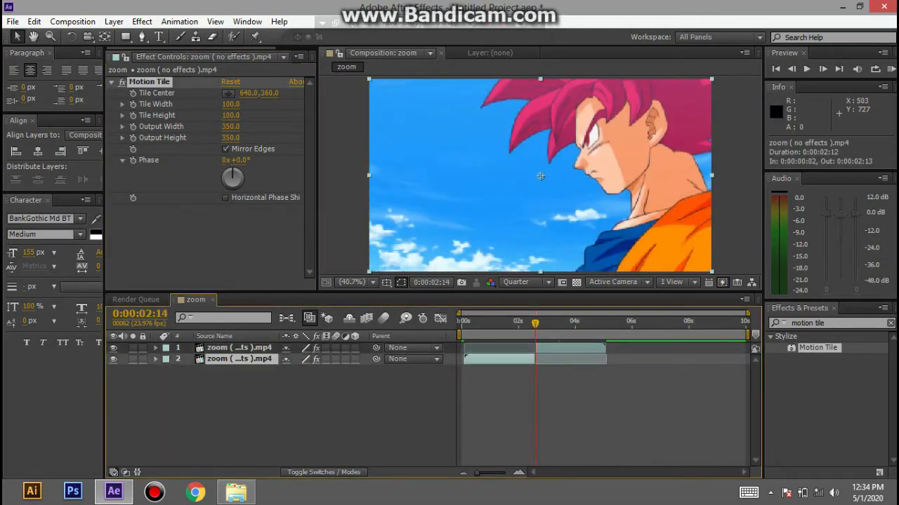
- Reveal the Scale of the layer before the cut and start animating it with a keyframe at 0:00:02:14
{"action": "key", "text": "ctrl+shift+a"}
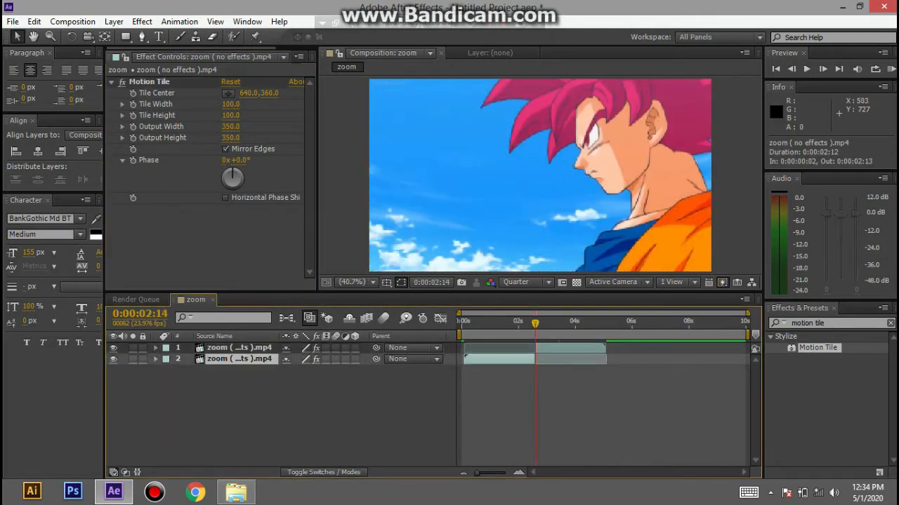
{"action": "key", "text": "s"}
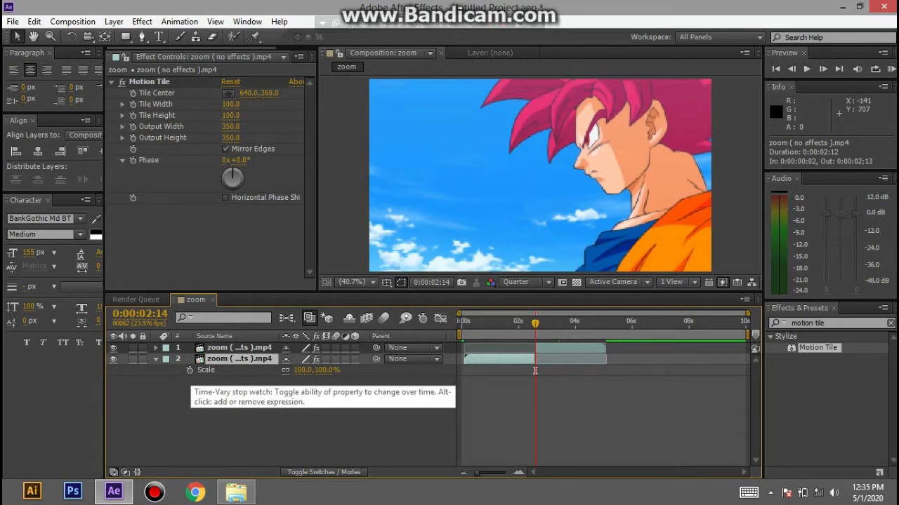
{"action": "left_click", "coordinate": [189, 370]}
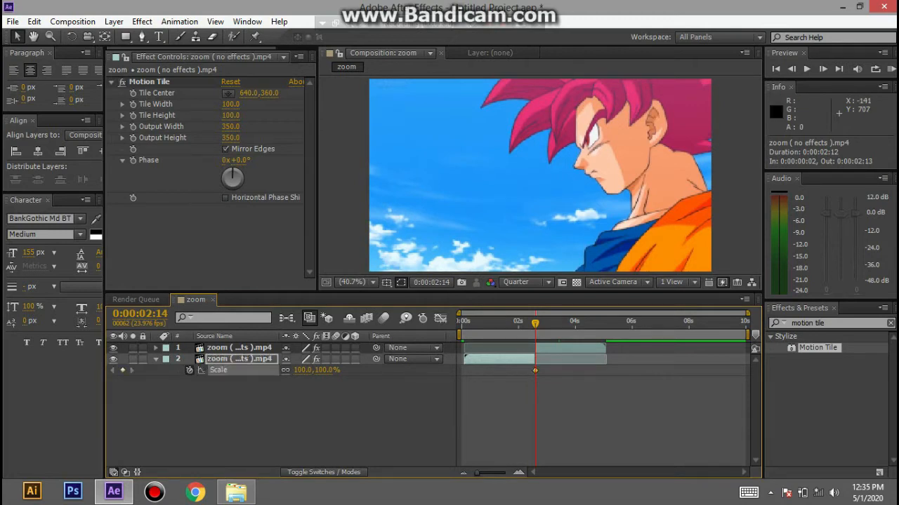
- Add another Scale keyframe to the first clip part five frames before the cut, at 0:00:02:09
{"action": "left_click", "coordinate": [791, 69]}
{"action": "left_click", "coordinate": [792, 68]}
{"action": "left_click", "coordinate": [792, 69]}
{"action": "left_click", "coordinate": [791, 69]}
{"action": "left_click", "coordinate": [791, 69]}
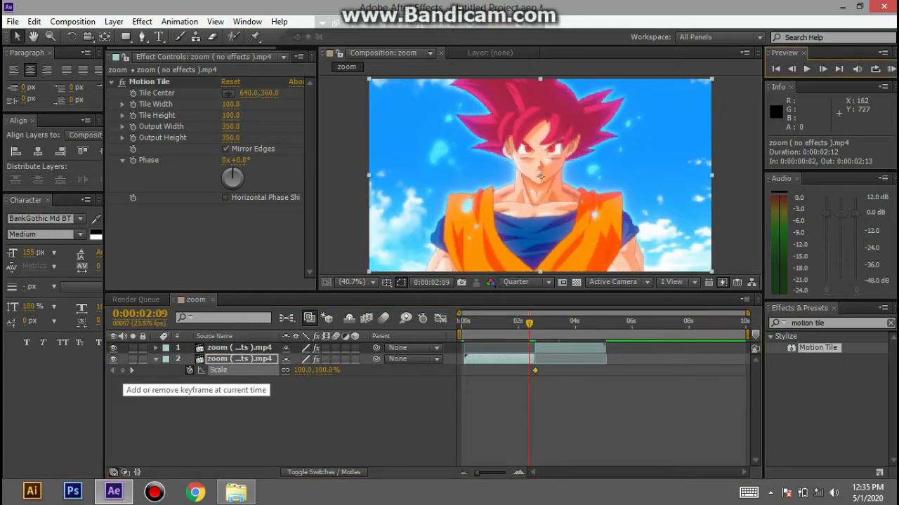
{"action": "left_click", "coordinate": [122, 370]}
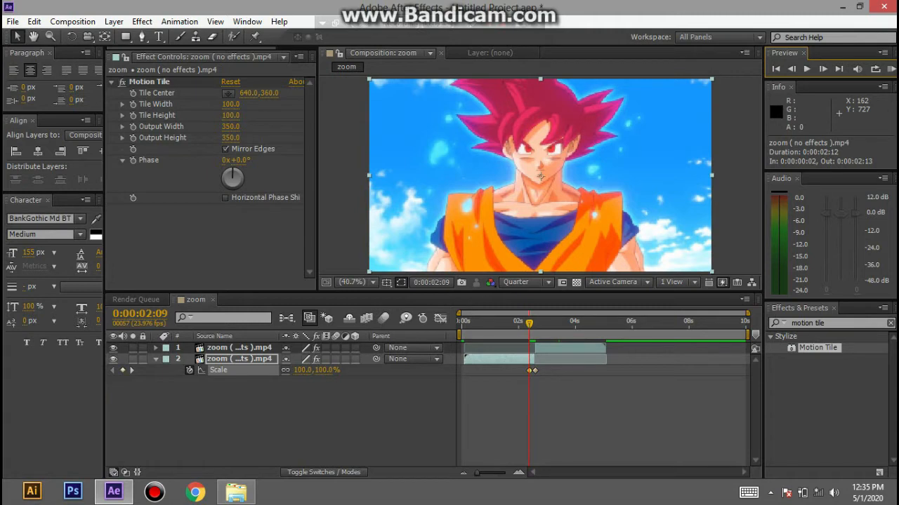
- Shift the later Scale keyframe of the first clip part from the cut to 0:00:02:13
{"action": "key", "text": "equal"}
{"action": "key", "text": "equal"}
{"action": "key", "text": "equal"}
{"action": "left_click_drag", "start_coordinate": [576, 371], "coordinate": [567, 370]}
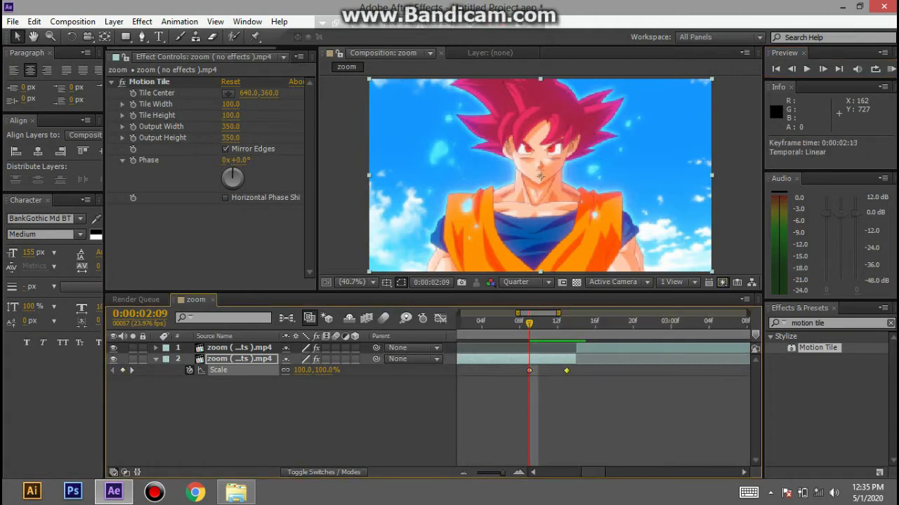
- At the 0:00:02:13 keyframe, set the first clip part's Scale to 250%, then try -250%
{"action": "left_click_drag", "start_coordinate": [529, 323], "coordinate": [567, 323]}
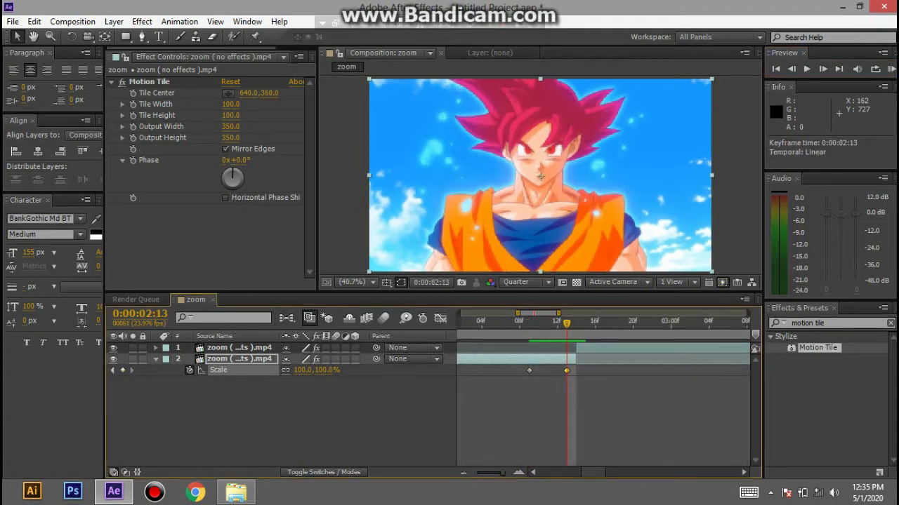
{"action": "left_click", "coordinate": [323, 370]}
{"action": "type", "text": "250"}
{"action": "key", "text": "Return"}
{"action": "left_click", "coordinate": [324, 370]}
{"action": "type", "text": "-250"}
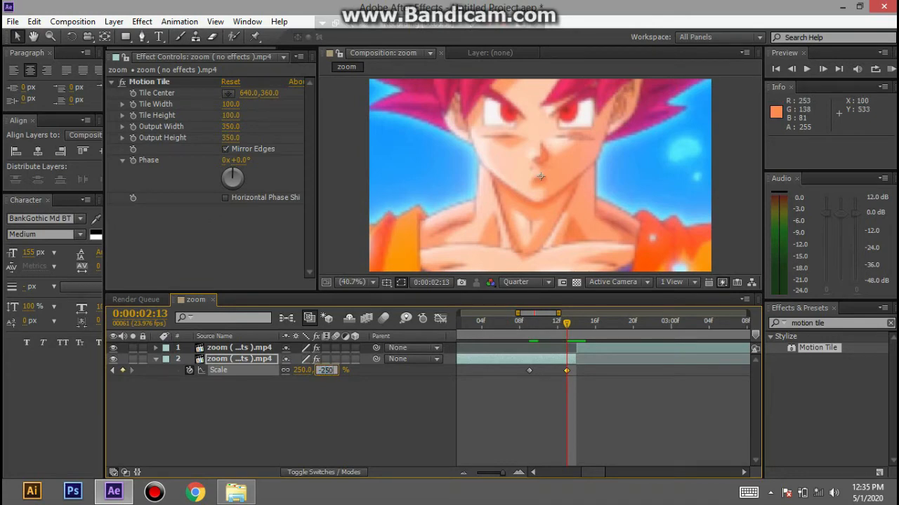
{"action": "key", "text": "Return"}
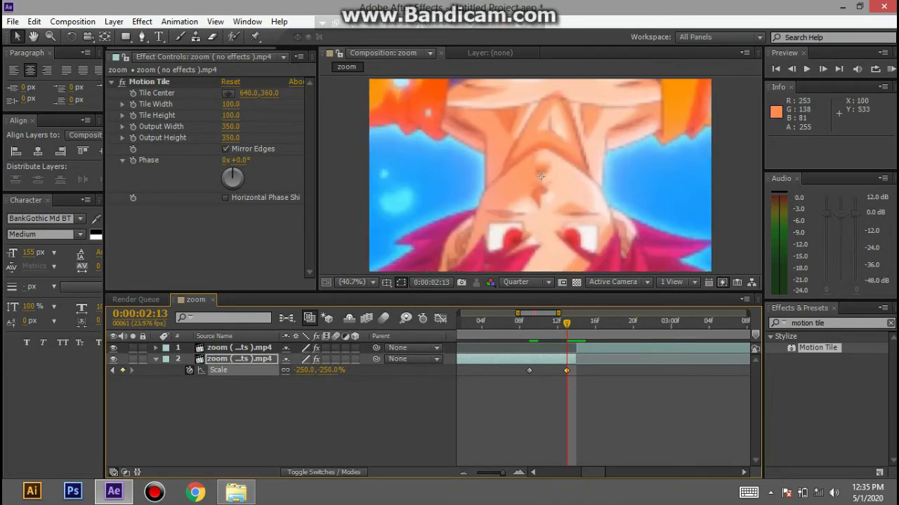
- Undo the -250% Scale change and reduce the Scale at 0:00:02:13 to 0%
{"action": "key", "text": "ctrl+z"}
{"action": "left_click_drag", "start_coordinate": [325, 369], "coordinate": [115, 370]}
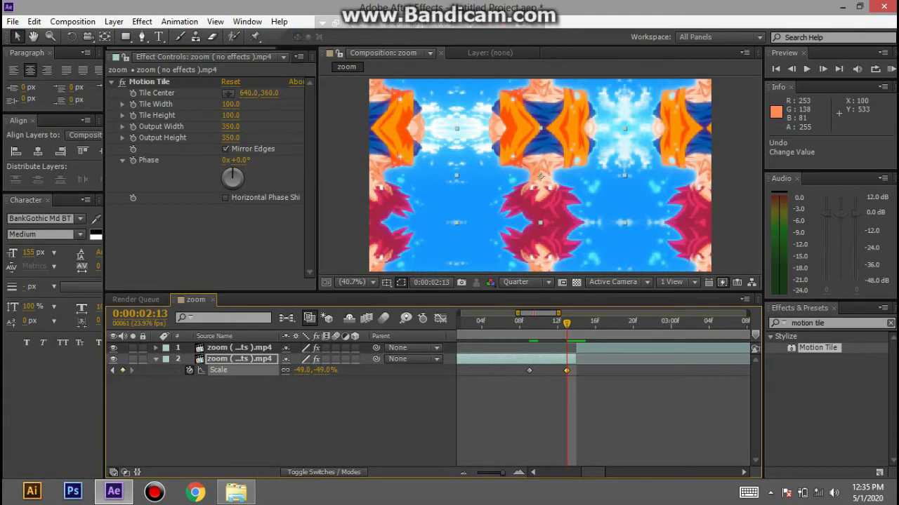
{"action": "key", "text": "ctrl+z"}
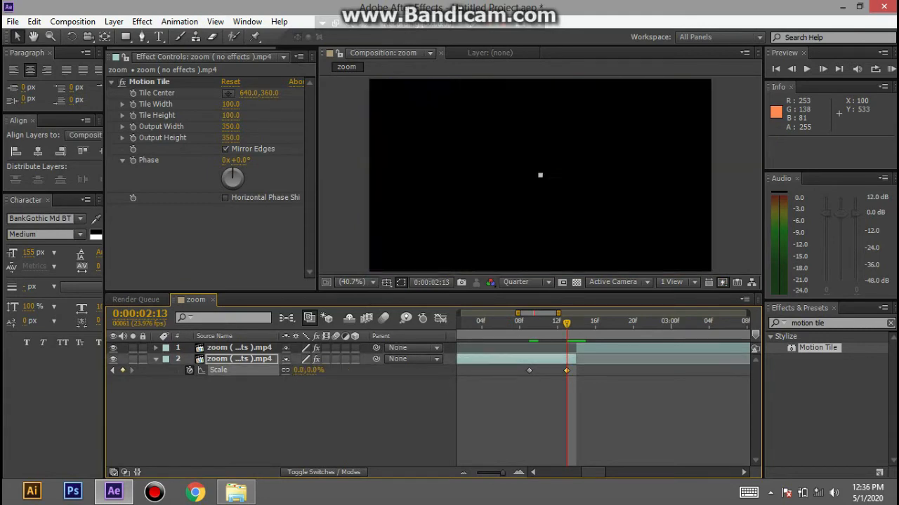
- Place the first clip part's later Scale keyframe at 0:00:02:13, one frame before the cut
{"action": "left_click_drag", "start_coordinate": [577, 370], "coordinate": [567, 370]}
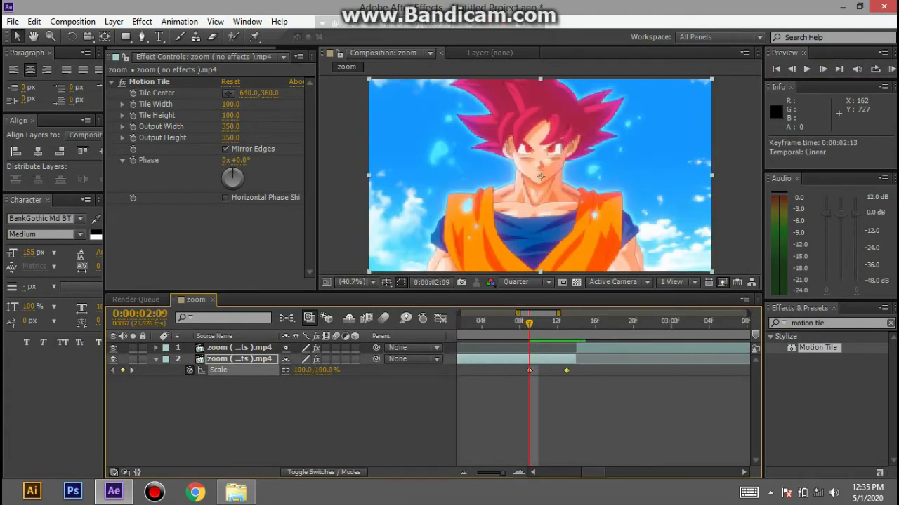
- At the first clip part's 0:00:02:13 keyframe, set Scale to 250%, then try -250%
{"action": "left_click_drag", "start_coordinate": [529, 323], "coordinate": [567, 323]}
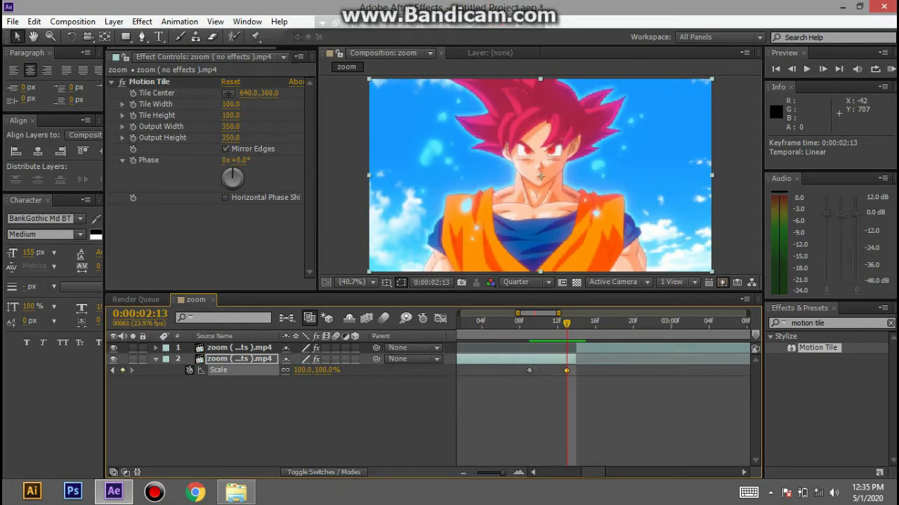
{"action": "left_click", "coordinate": [323, 370]}
{"action": "type", "text": "250"}
{"action": "key", "text": "Return"}
{"action": "left_click", "coordinate": [324, 370]}
{"action": "type", "text": "-250"}
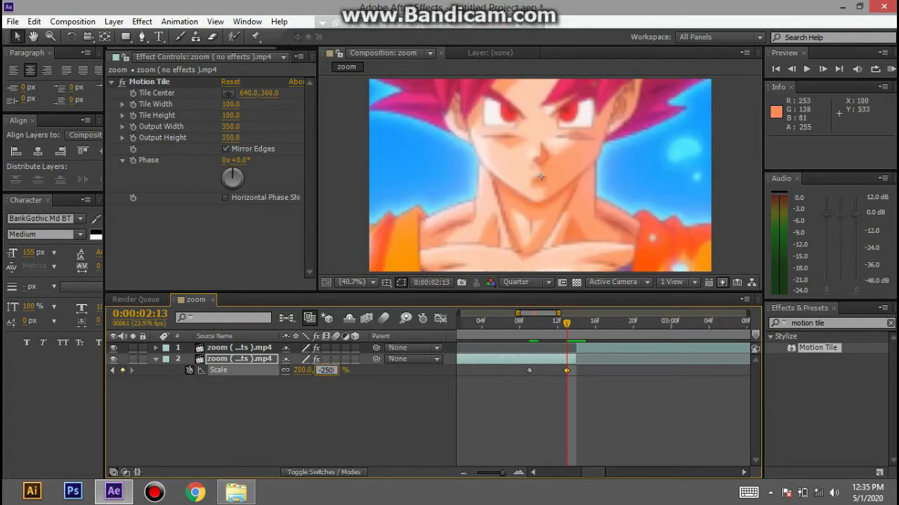
{"action": "key", "text": "Return"}
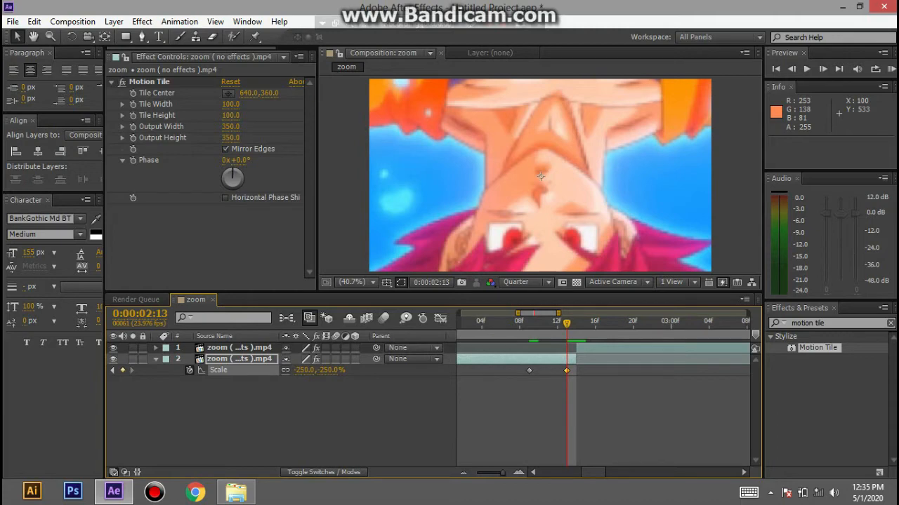
- Undo the -250% Scale and try lowering the Scale at 0:00:02:13 to -49%
{"action": "key", "text": "ctrl+z"}
{"action": "left_click_drag", "start_coordinate": [323, 370], "coordinate": [113, 370]}
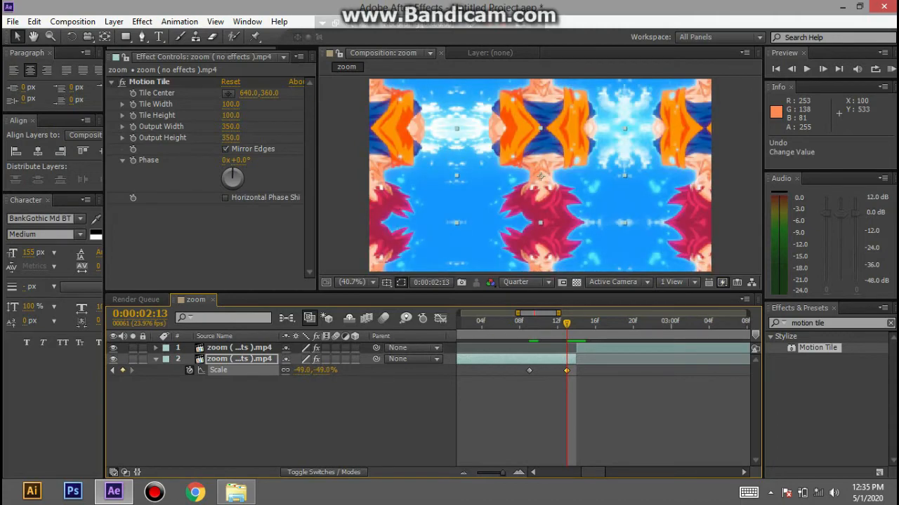
{"action": "key", "text": "ctrl+z"}
- Try a Scale of 0% at the 0:00:02:13 keyframe, then undo the Scale trials
{"action": "left_click", "coordinate": [324, 370]}
{"action": "type", "text": "0"}
{"action": "key", "text": "Return"}
{"action": "key", "text": "ctrl+z"}
{"action": "key", "text": "ctrl+z"}
{"action": "mouse_move", "coordinate": [304, 370]}
{"action": "left_mouse_down"}
{"action": "mouse_move", "coordinate": [256, 370]}
{"action": "mouse_move", "coordinate": [303, 370]}
{"action": "left_mouse_up"}
{"action": "key", "text": "ctrl+z"}
{"action": "key", "text": "k"}
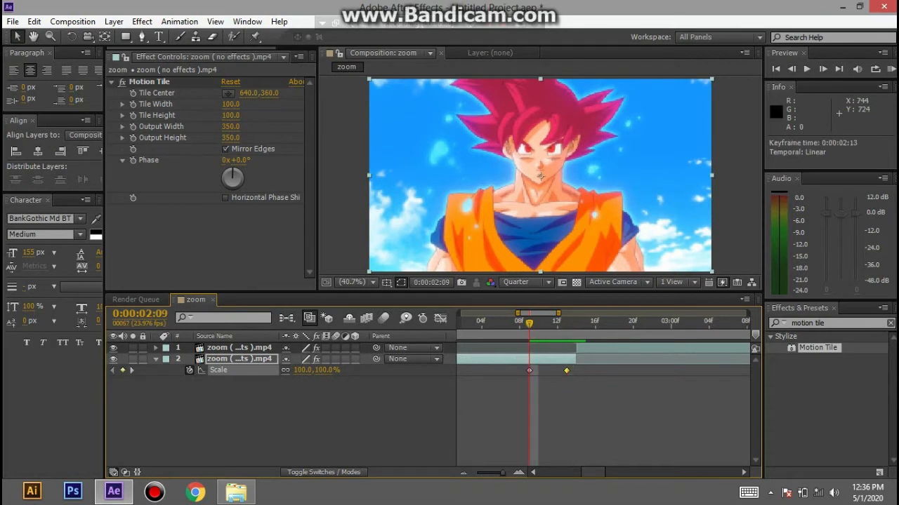
- Set the first clip part's Scale to 250% at 0:00:02:13 and apply Easy Ease to both Scale keyframes
{"action": "left_click", "coordinate": [323, 370]}
{"action": "type", "text": "250"}
{"action": "key", "text": "Return"}
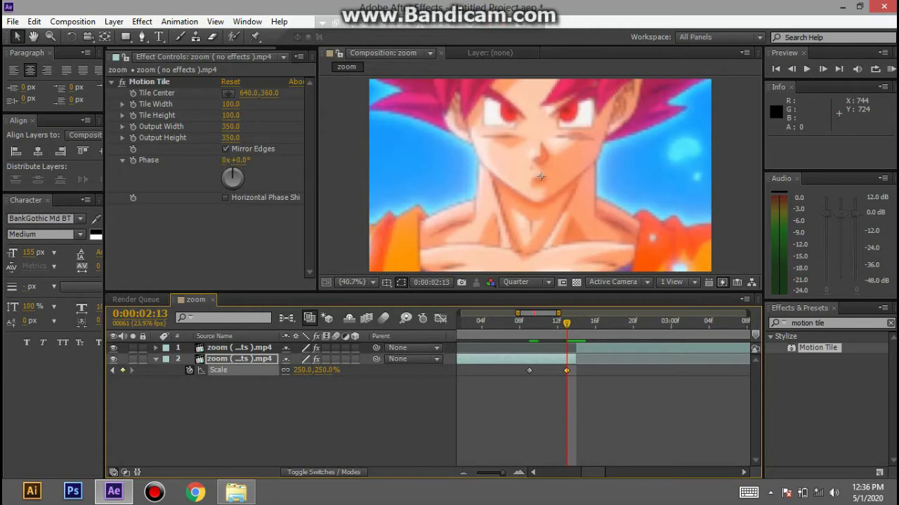
{"action": "key", "text": "F9"}
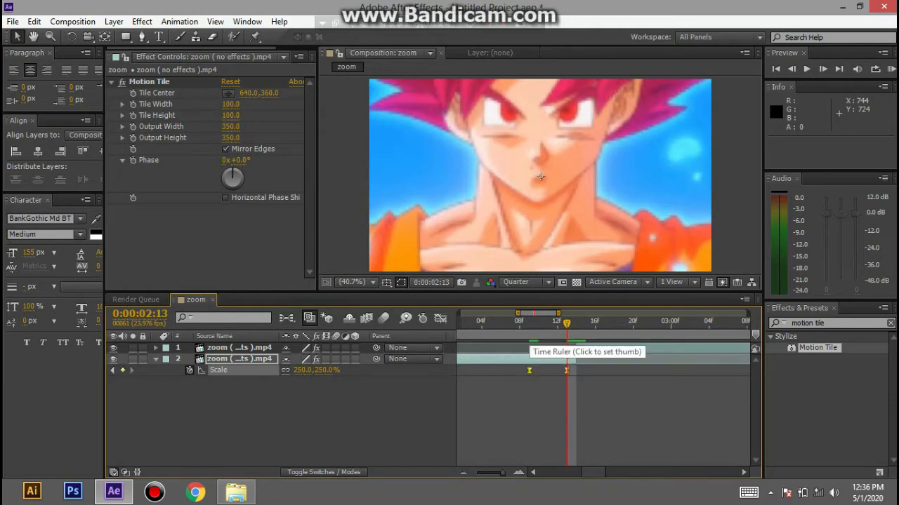
- Undo the Easy Ease and the recent Scale changes on the first clip part
{"action": "key", "text": "ctrl+z"}
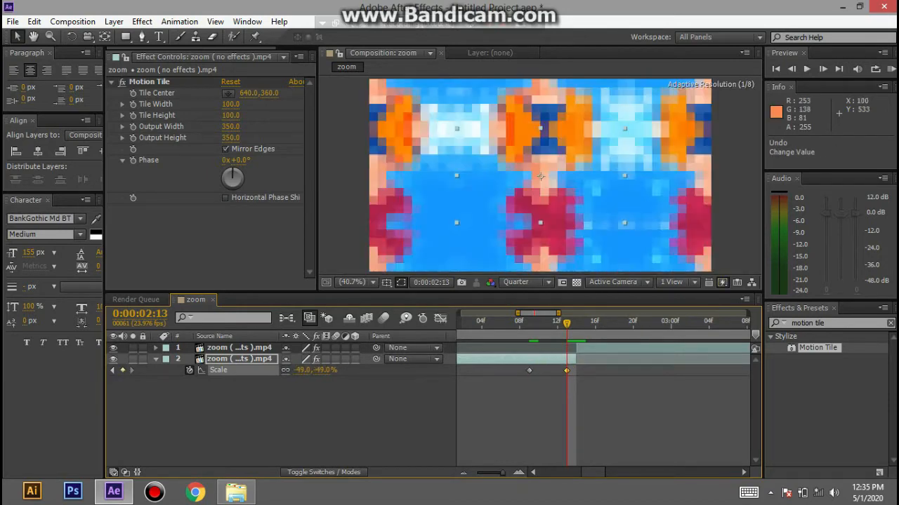
{"action": "key", "text": "ctrl+z"}
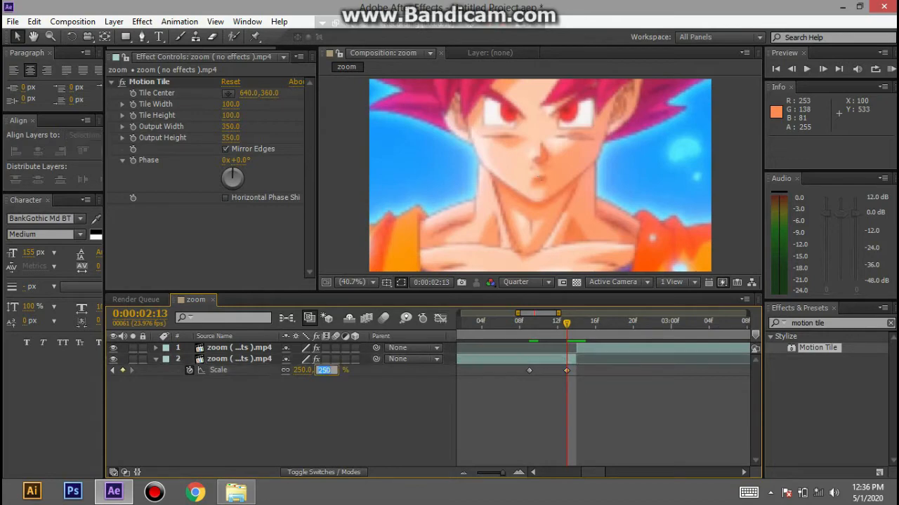
{"action": "key", "text": "ctrl+z"}
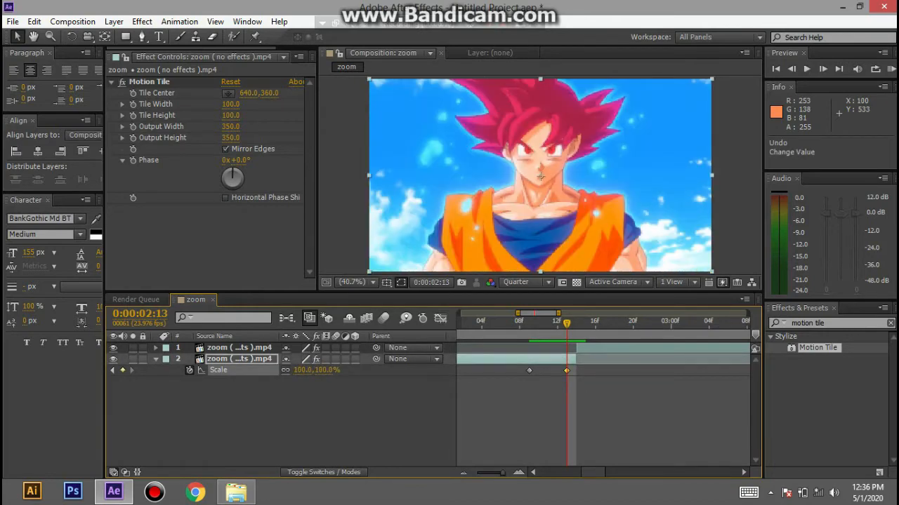
{"action": "key", "text": "ctrl+z"}
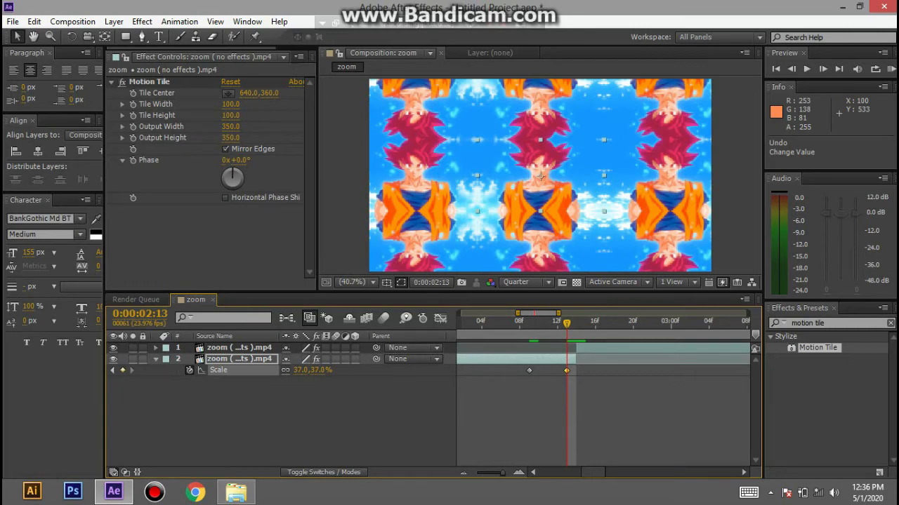
{"action": "key", "text": "ctrl+z"}
{"action": "key", "text": "j"}
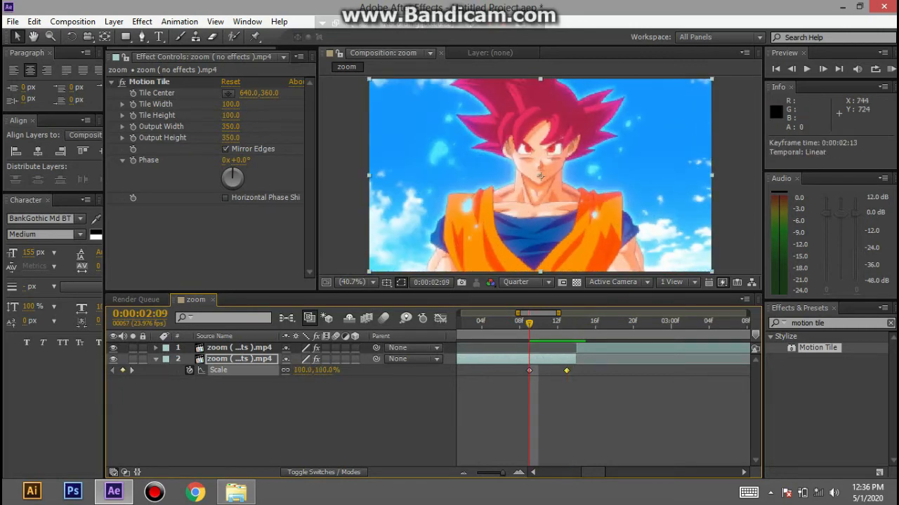
- Enter 250% Scale at the first clip part's 0:00:02:13 keyframe and ease both Scale keyframes with Easy Ease
{"action": "key", "text": "k"}
{"action": "left_click", "coordinate": [325, 370]}
{"action": "type", "text": "250"}
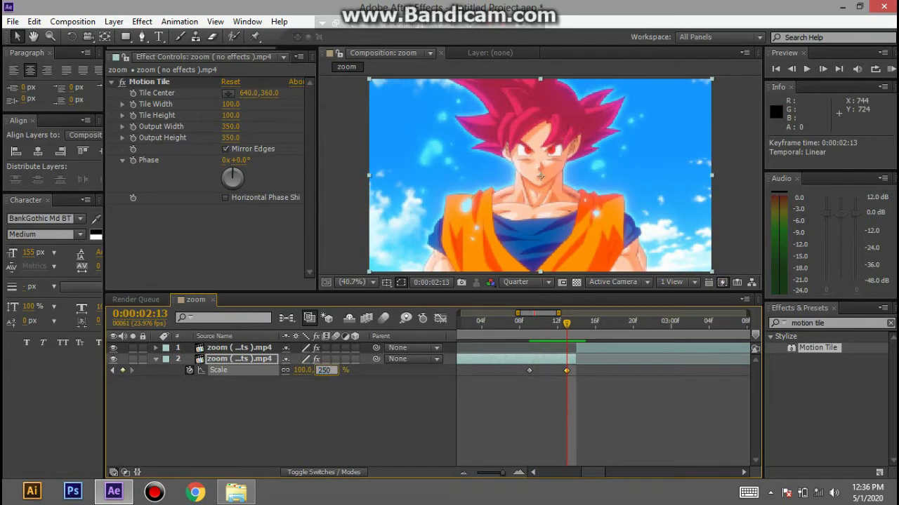
{"action": "key", "text": "Return"}
{"action": "key", "text": "F9"}
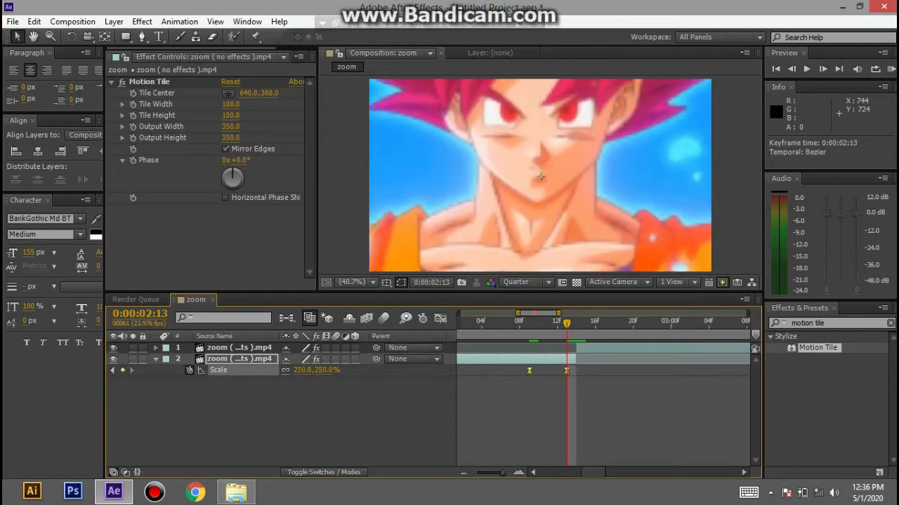
- Shape the first clip part's Scale curve in the Graph Editor into a slow start with a steep finish at 0:00:02:13
{"action": "left_click", "coordinate": [440, 318]}
{"action": "left_click", "coordinate": [443, 320]}
{"action": "left_click", "coordinate": [442, 320]}
{"action": "left_click", "coordinate": [519, 473]}
{"action": "scroll", "coordinate": [602, 393], "scroll_direction": "left", "scroll_amount": 3}
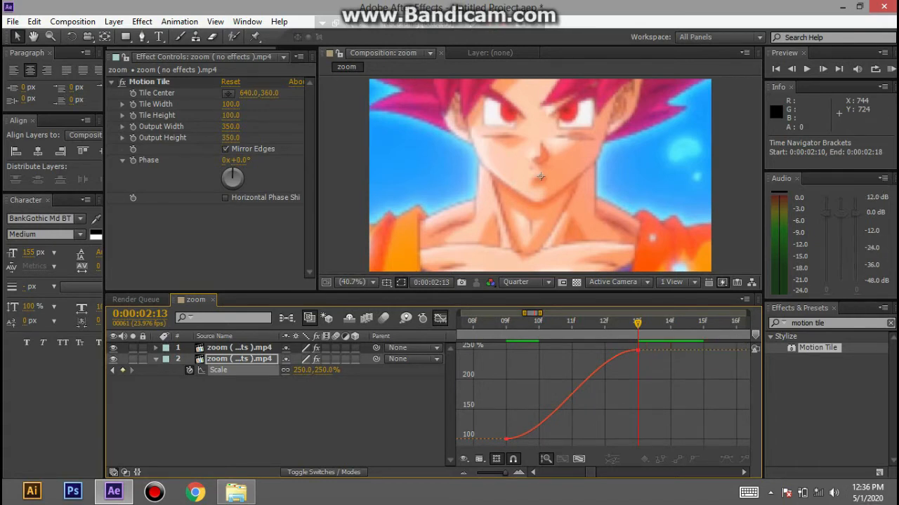
{"action": "left_click", "coordinate": [506, 439]}
{"action": "left_click_drag", "start_coordinate": [549, 439], "coordinate": [578, 439]}
{"action": "left_click_drag", "start_coordinate": [593, 351], "coordinate": [630, 401]}
{"action": "left_click", "coordinate": [539, 322]}
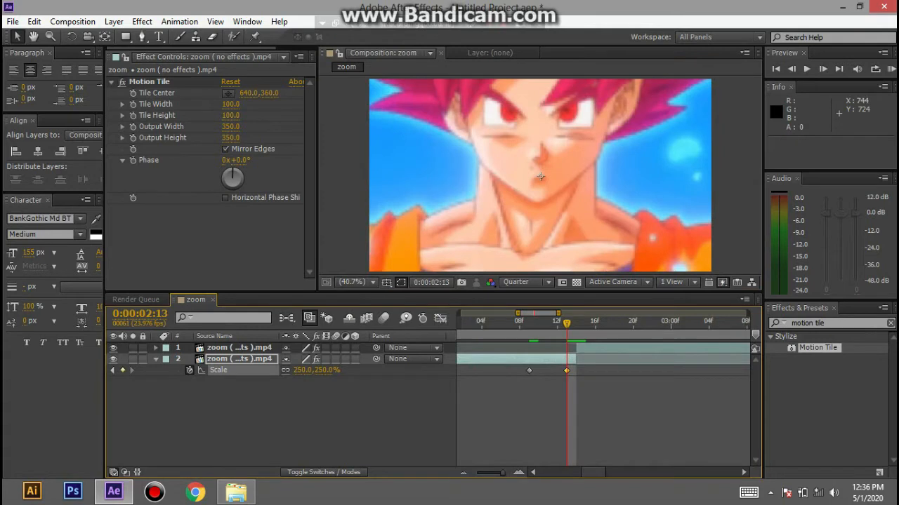
- Apply Easy Ease to both Scale keyframes of the first clip part and show an enlarged view of their curve in the Graph Editor
{"action": "left_click_drag", "start_coordinate": [581, 388], "coordinate": [523, 364]}
{"action": "key", "text": "F9"}
{"action": "left_click", "coordinate": [440, 318]}
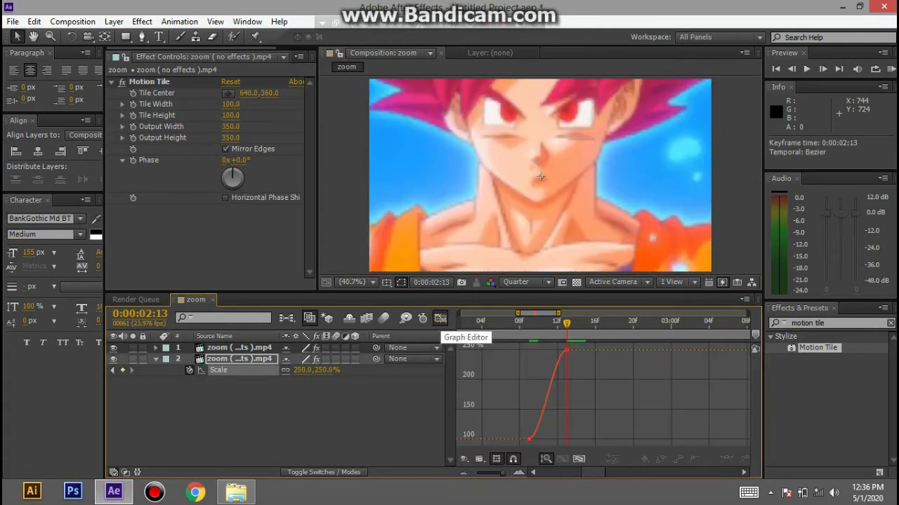
{"action": "left_click", "coordinate": [440, 318]}
{"action": "left_click", "coordinate": [441, 318]}
{"action": "left_click", "coordinate": [518, 473]}
{"action": "left_click", "coordinate": [533, 472]}
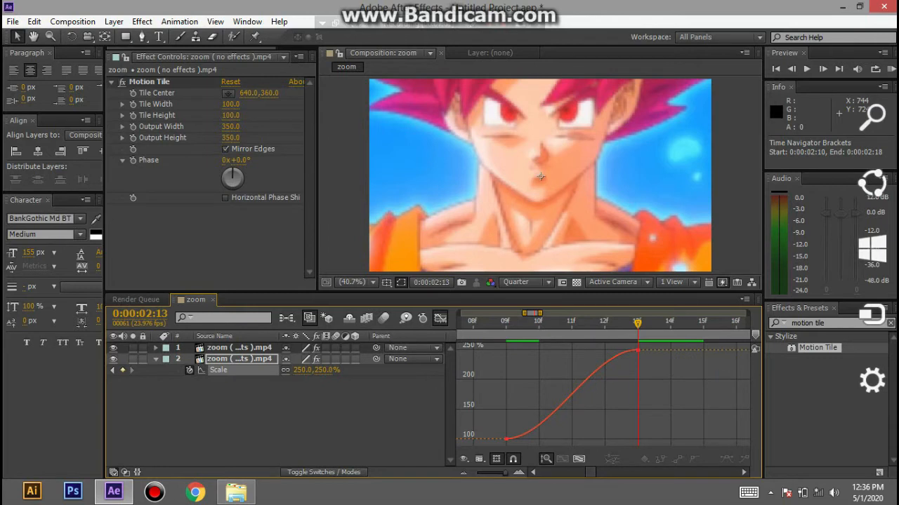
- Lengthen the first Scale keyframe's outgoing handle and pull the second's incoming handle down steeply so the zoom accelerates toward 250%
{"action": "left_click", "coordinate": [506, 439]}
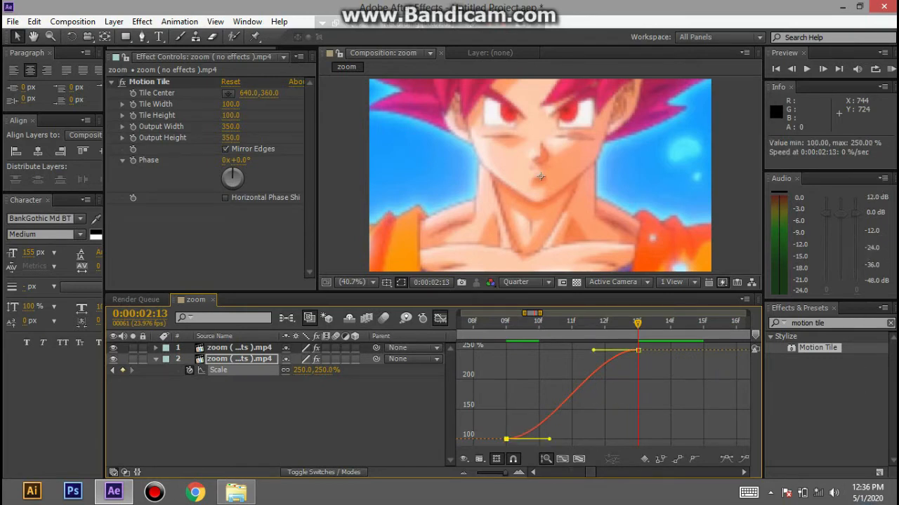
{"action": "left_click_drag", "start_coordinate": [549, 439], "coordinate": [578, 439]}
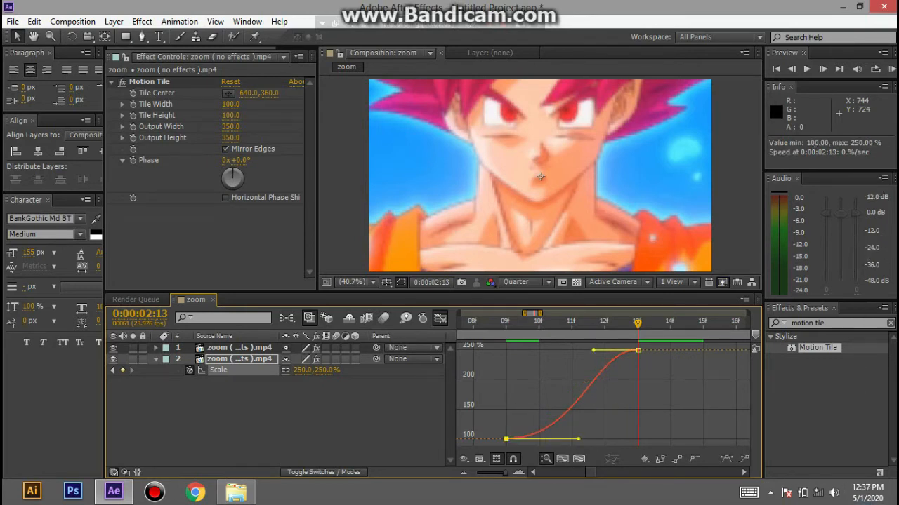
{"action": "left_click_drag", "start_coordinate": [593, 350], "coordinate": [630, 401]}
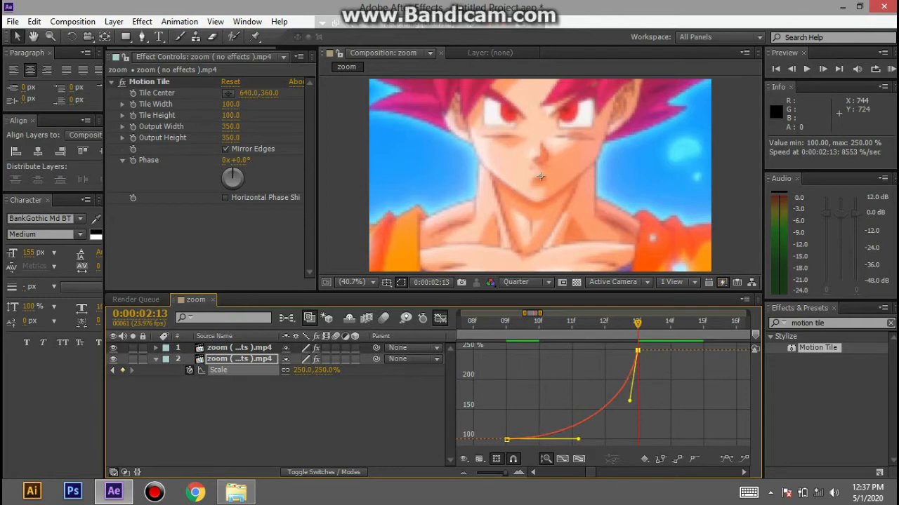
- Step through the frames between 0:00:02:09 and 0:00:02:12 to examine the accelerating zoom
{"action": "left_click", "coordinate": [538, 322]}
{"action": "left_click_drag", "start_coordinate": [538, 322], "coordinate": [506, 322]}
{"action": "left_click", "coordinate": [357, 282]}
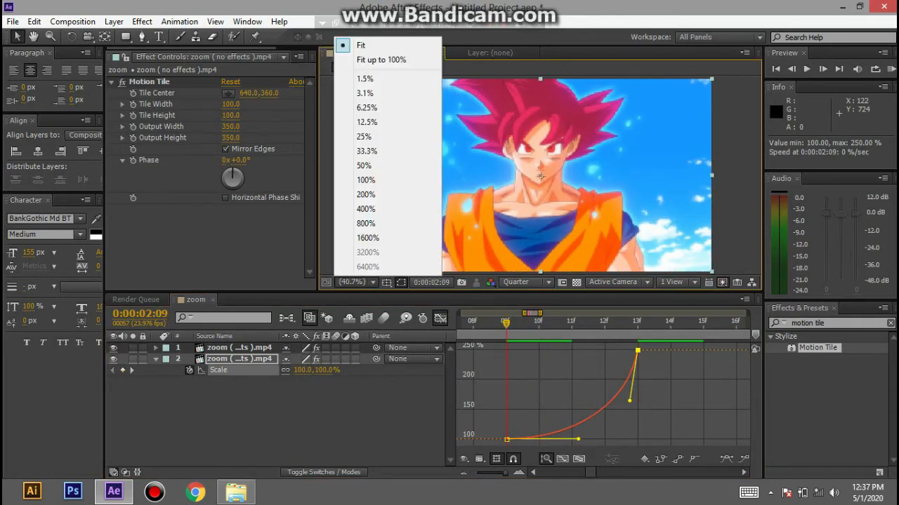
{"action": "left_click", "coordinate": [735, 211]}
{"action": "key", "text": "Page_Down"}
{"action": "key", "text": "Page_Down"}
{"action": "key", "text": "shift+F3"}
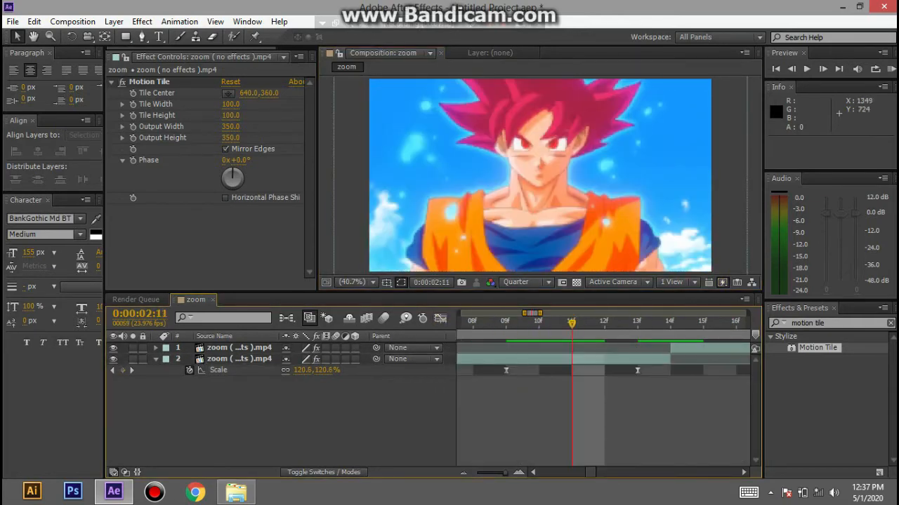
{"action": "left_click", "coordinate": [540, 177]}
{"action": "key", "text": "shift+F3"}
{"action": "key", "text": "space"}
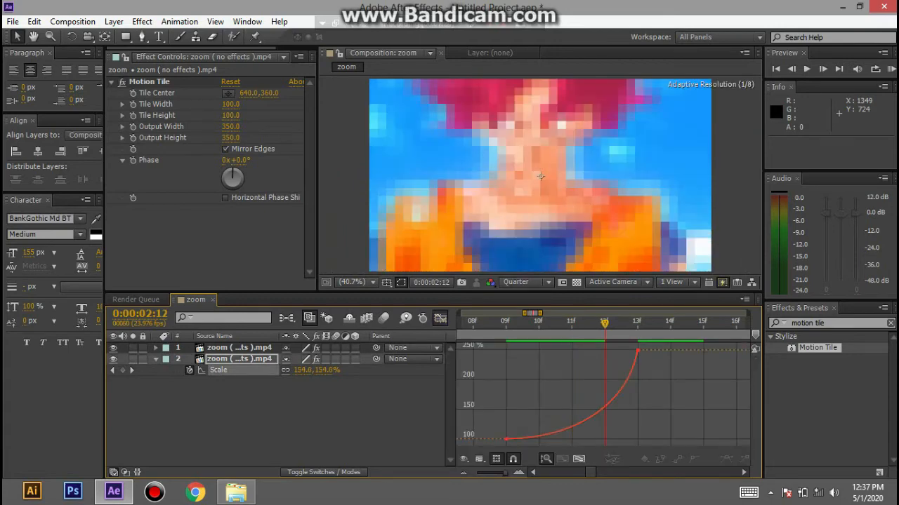
{"action": "key", "text": "Page_Up"}
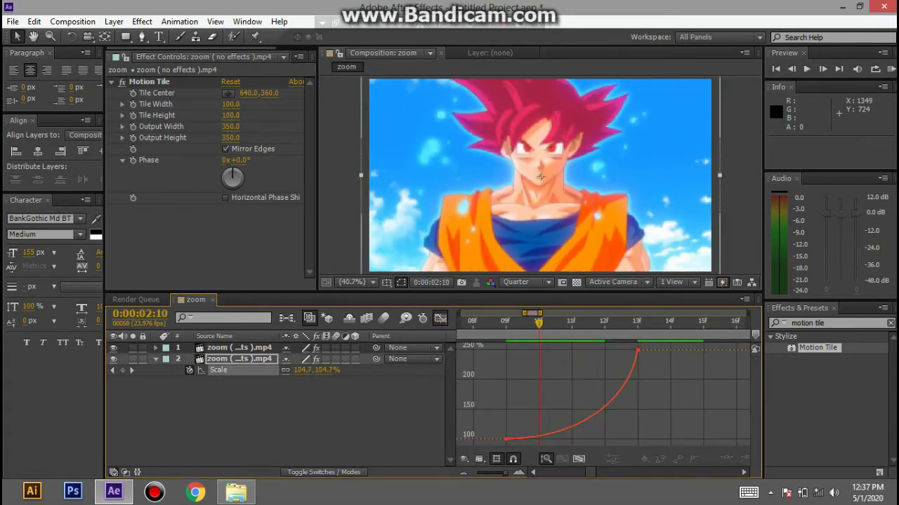
- Turn on motion blur for the first clip part
{"action": "left_click", "coordinate": [335, 359]}
{"action": "mouse_move", "coordinate": [539, 323]}
{"action": "left_mouse_down"}
{"action": "mouse_move", "coordinate": [604, 323]}
{"action": "mouse_move", "coordinate": [539, 323]}
{"action": "left_mouse_up"}
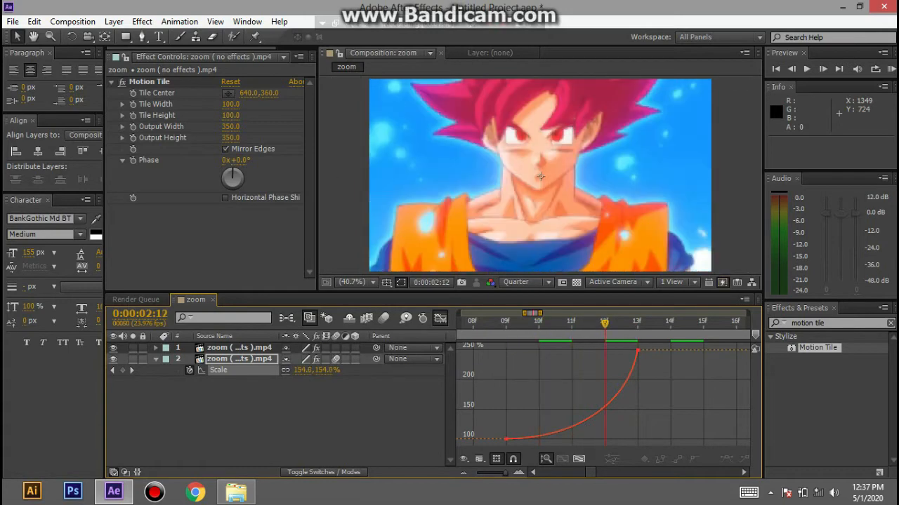
- Try to move the first clip part's later Scale keyframe from 0:00:02:13 to the cut
{"action": "left_click", "coordinate": [440, 318]}
{"action": "double_click", "coordinate": [637, 371]}
{"action": "key", "text": "Escape"}
{"action": "left_click_drag", "start_coordinate": [638, 371], "coordinate": [670, 371]}
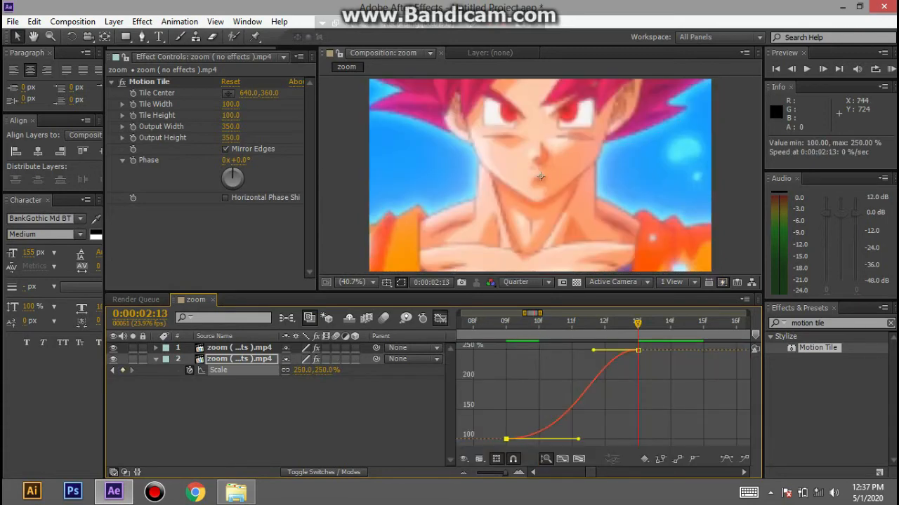
- Pull the incoming handle of the 0:00:02:13 Scale keyframe down steeply to sharpen the end of the curve
{"action": "left_click_drag", "start_coordinate": [593, 350], "coordinate": [630, 401]}
{"action": "left_click_drag", "start_coordinate": [637, 323], "coordinate": [506, 323]}
{"action": "left_click", "coordinate": [357, 282]}
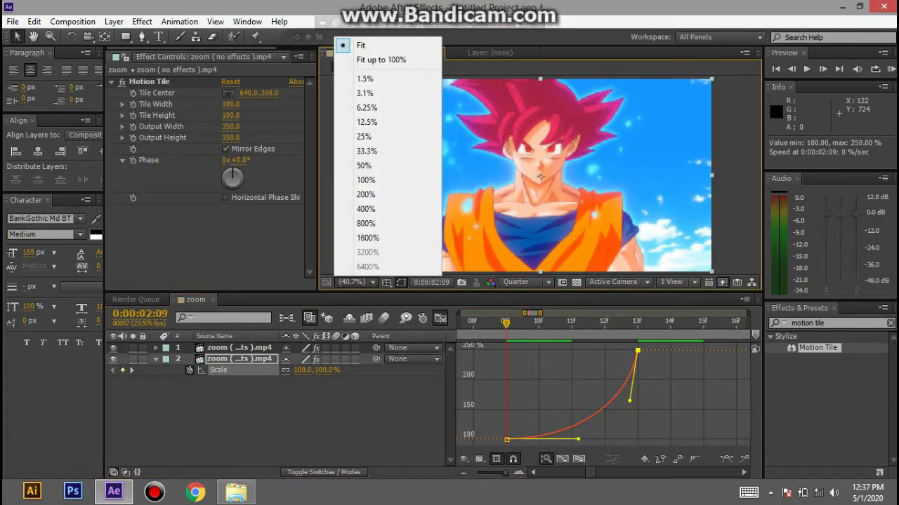
{"action": "left_click", "coordinate": [730, 260]}
{"action": "key", "text": "Page_Down"}
{"action": "key", "text": "Page_Down"}
- Review the Scale curve and step back and forth between 0:00:02:10 and 0:00:02:12 to check the zoom
{"action": "left_click", "coordinate": [440, 318]}
{"action": "left_click_drag", "start_coordinate": [477, 394], "coordinate": [658, 363]}
{"action": "left_click", "coordinate": [440, 318]}
{"action": "left_click_drag", "start_coordinate": [571, 323], "coordinate": [604, 323]}
{"action": "key", "text": "Page_Up"}
{"action": "key", "text": "Page_Down"}
{"action": "key", "text": "Page_Up"}
{"action": "key", "text": "Page_Up"}
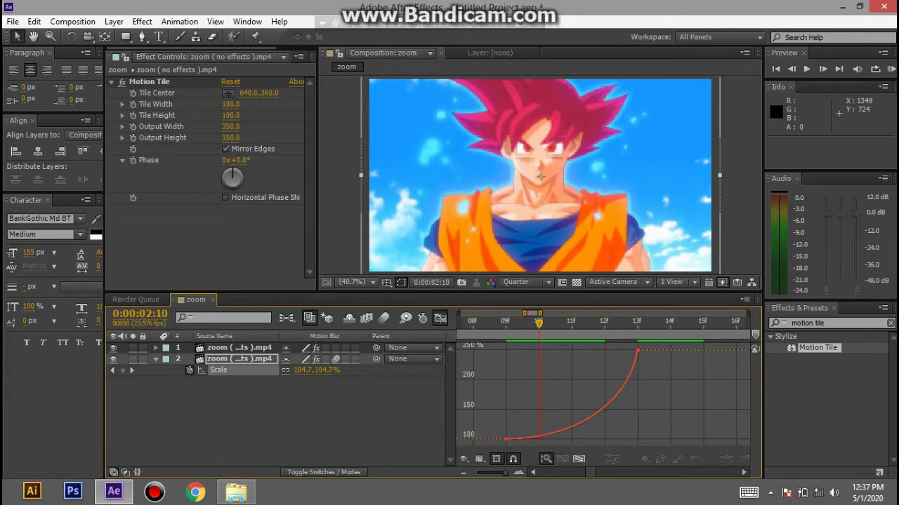
{"action": "key", "text": "Page_Down"}
{"action": "key", "text": "Page_Down"}
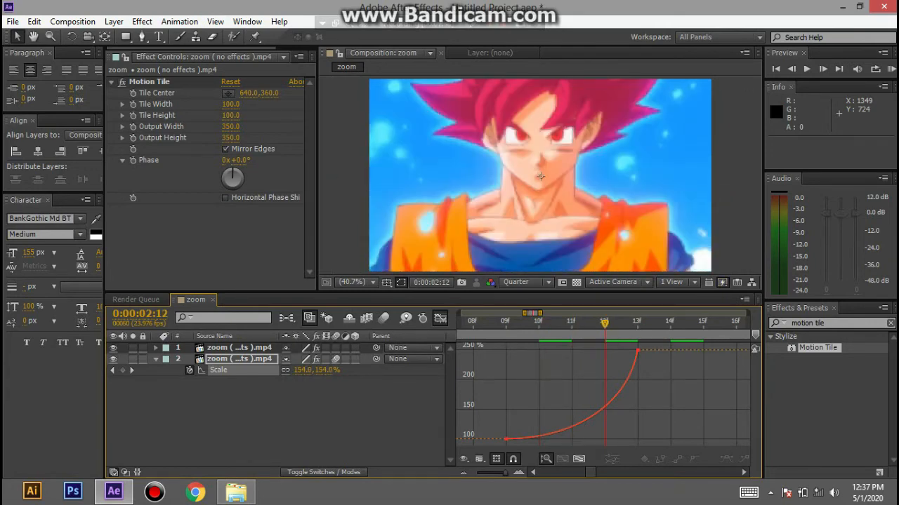
{"action": "key", "text": "Page_Up"}
{"action": "key", "text": "Page_Up"}
- Move the first clip part's later Scale keyframe to the cut at 0:00:02:14
{"action": "left_click", "coordinate": [440, 318]}
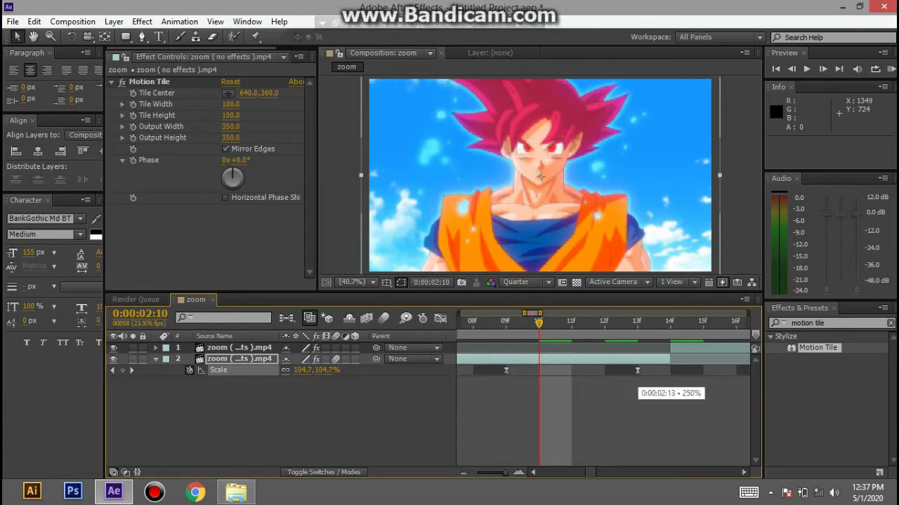
{"action": "double_click", "coordinate": [638, 370]}
{"action": "key", "text": "Escape"}
{"action": "left_click_drag", "start_coordinate": [637, 370], "coordinate": [671, 370]}
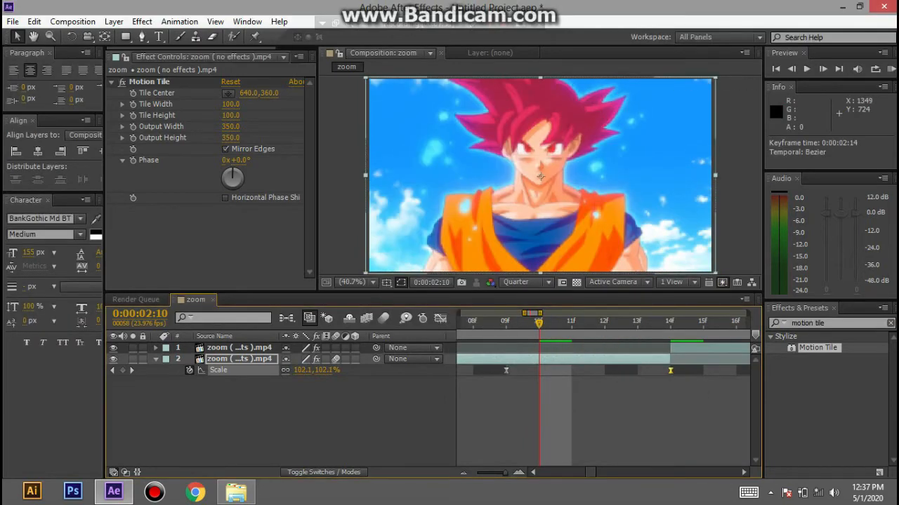
{"action": "key", "text": "Page_Down"}
{"action": "key", "text": "Page_Down"}
{"action": "key", "text": "Page_Down"}
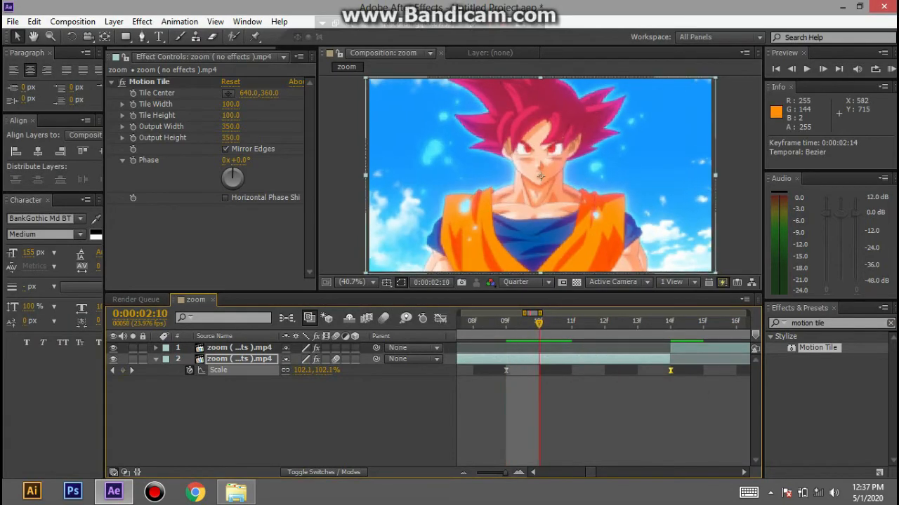
- Go to the cut at 0:00:02:14 and collapse the first clip part's Scale property
{"action": "left_click_drag", "start_coordinate": [637, 323], "coordinate": [671, 323]}
{"action": "key", "text": "F2"}
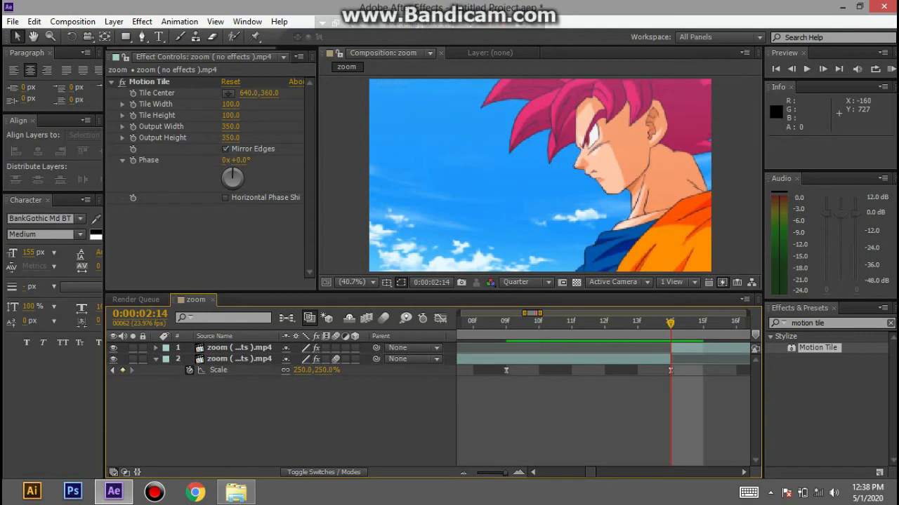
{"action": "key", "text": "u"}
{"action": "scroll", "coordinate": [603, 393], "scroll_direction": "right", "scroll_amount": 1}
{"action": "scroll", "coordinate": [603, 393], "scroll_direction": "right", "scroll_amount": 3}
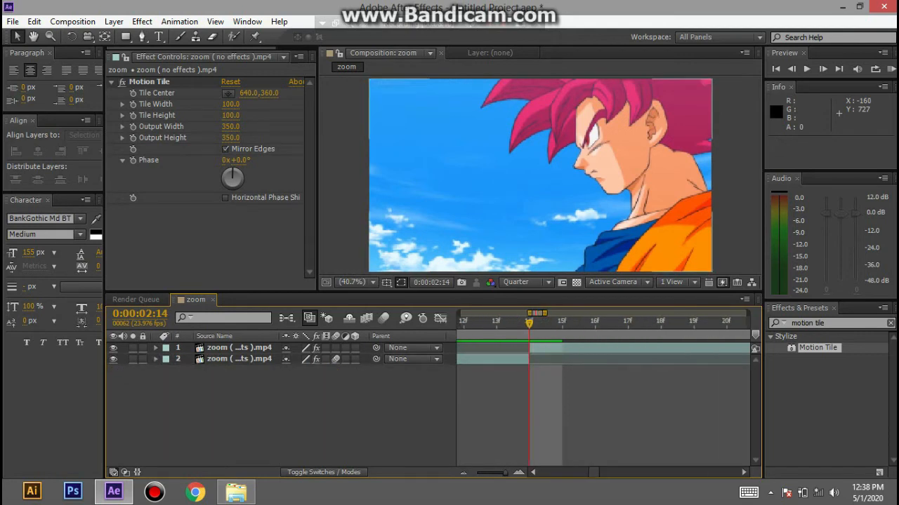
- Reveal the second clip part's Scale and add a 100% keyframe five frames after the cut, at 0:00:02:19
{"action": "left_click", "coordinate": [540, 175]}
{"action": "key", "text": "s"}
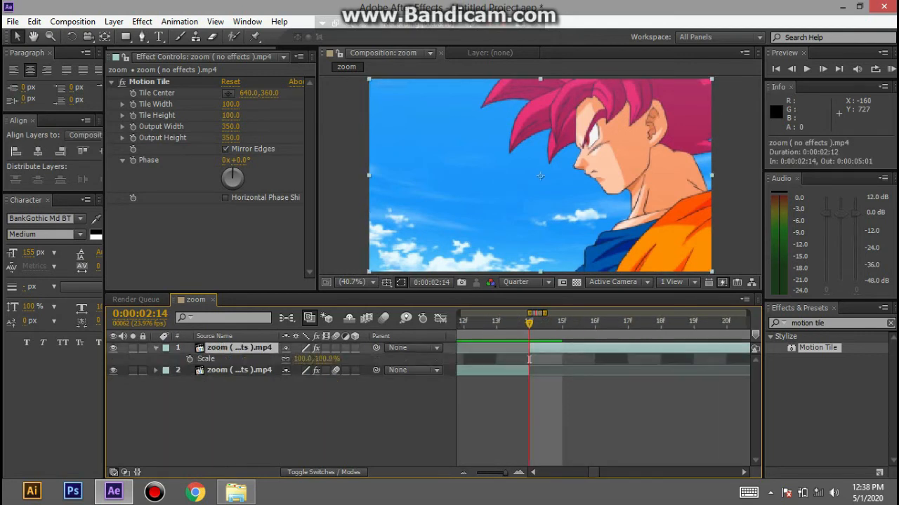
{"action": "key", "text": "Page_Down"}
{"action": "key", "text": "Page_Down"}
{"action": "key", "text": "Page_Down"}
{"action": "key", "text": "Page_Down"}
{"action": "key", "text": "Page_Down"}
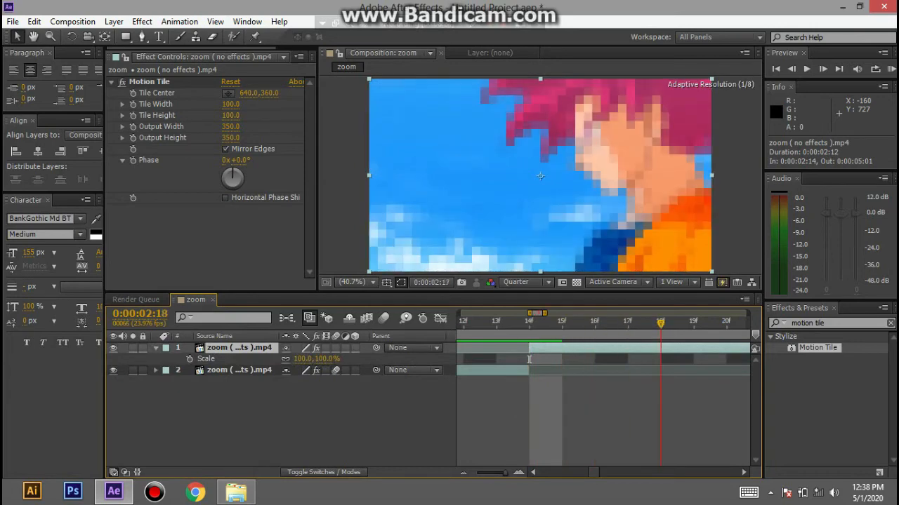
{"action": "key", "text": "alt+shift+s"}
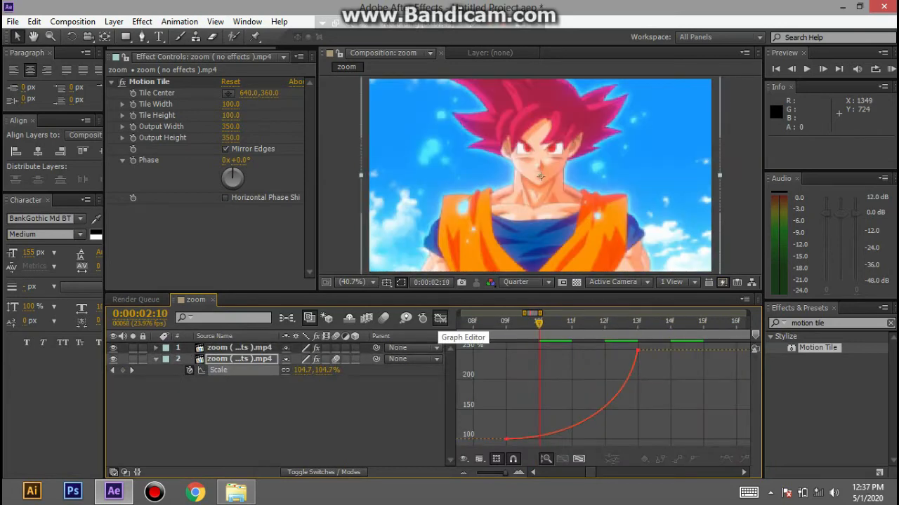
- Close the Scale graph and move the first clip part's 0:00:02:13 Scale keyframe to 0:00:02:14
{"action": "left_click", "coordinate": [441, 318]}
{"action": "double_click", "coordinate": [638, 370]}
{"action": "key", "text": "Escape"}
{"action": "left_click_drag", "start_coordinate": [638, 370], "coordinate": [670, 370]}
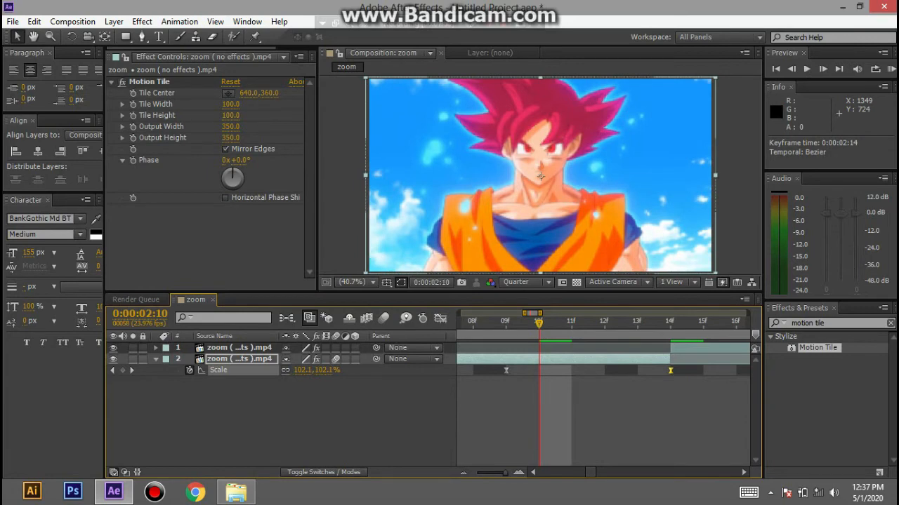
- Step through the zoom to the cut at 0:00:02:14, then deselect the first clip part and collapse its Scale property
{"action": "key", "text": "Page_Down"}
{"action": "key", "text": "Page_Down"}
{"action": "key", "text": "Page_Down"}
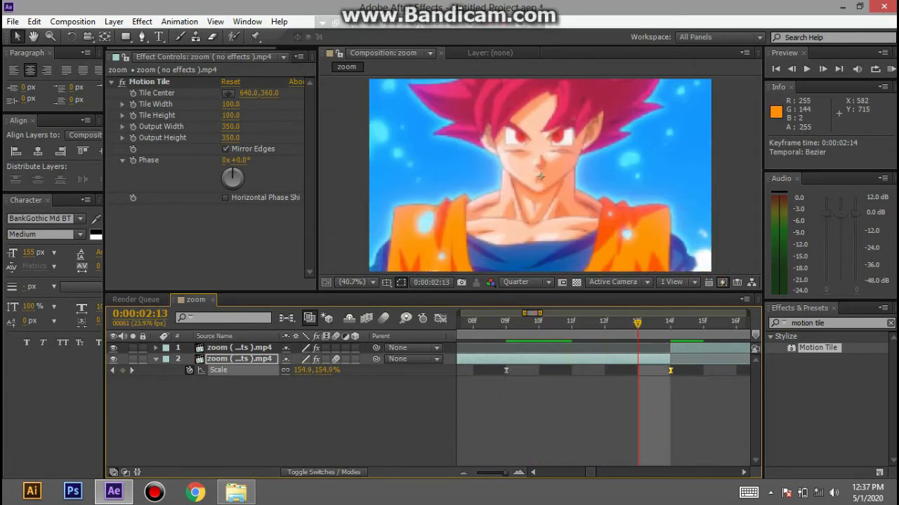
{"action": "left_click_drag", "start_coordinate": [637, 322], "coordinate": [671, 322]}
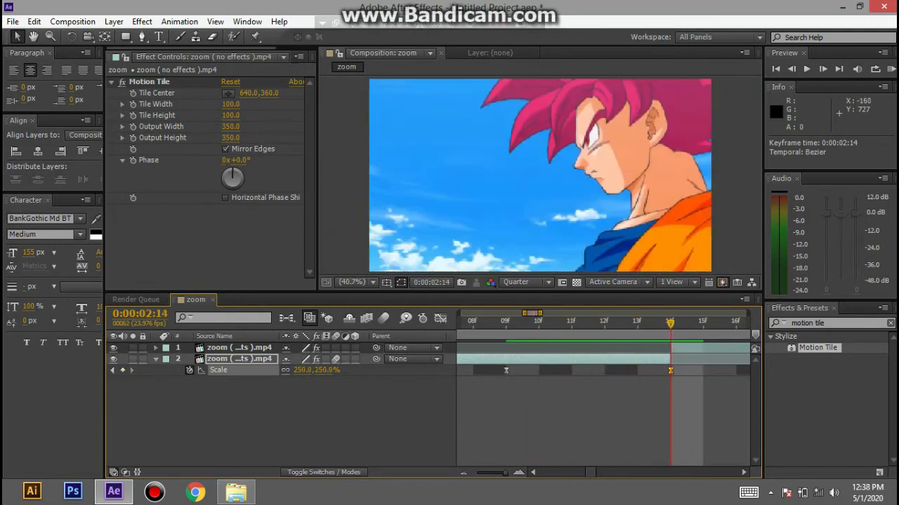
{"action": "key", "text": "F2"}
{"action": "key", "text": "u"}
{"action": "scroll", "coordinate": [604, 393], "scroll_direction": "right", "scroll_amount": 5}
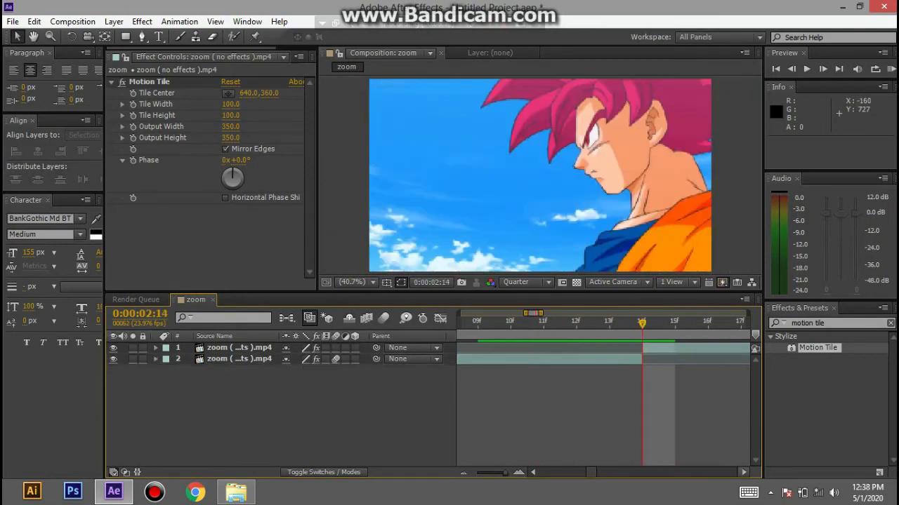
- Keyframe the second clip part's Scale at 0:00:02:19 and set it to 250% at the cut, 0:00:02:14
{"action": "left_click", "coordinate": [540, 176]}
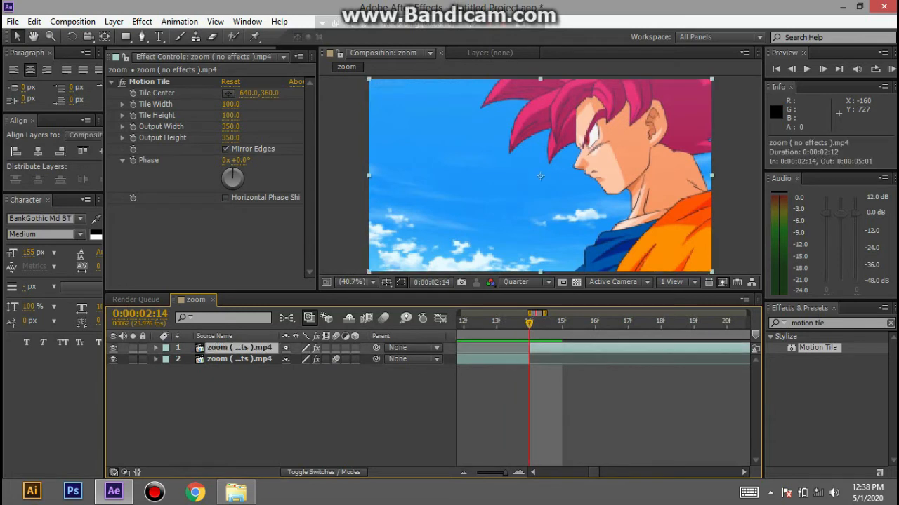
{"action": "key", "text": "s"}
{"action": "mouse_move", "coordinate": [529, 323]}
{"action": "left_mouse_down"}
{"action": "mouse_move", "coordinate": [694, 323]}
{"action": "mouse_move", "coordinate": [528, 323]}
{"action": "left_mouse_up"}
{"action": "key", "text": "alt+shift+s"}
{"action": "left_click", "coordinate": [324, 359]}
{"action": "type", "text": "250"}
{"action": "key", "text": "Return"}
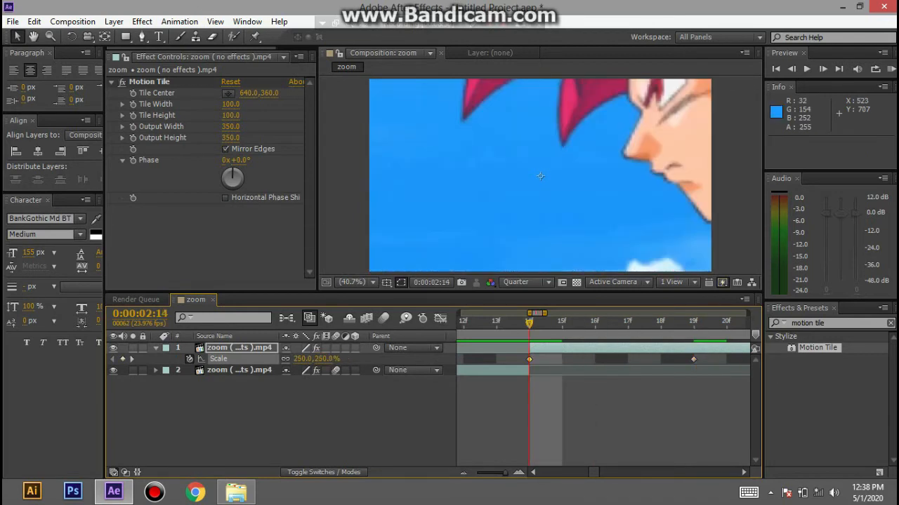
- Easy ease the second clip part's Scale keyframes and shape the curve to drop steeply from the cut and level out gradually
{"action": "key", "text": "F9"}
{"action": "key", "text": "shift+F3"}
{"action": "left_click_drag", "start_coordinate": [583, 350], "coordinate": [536, 407]}
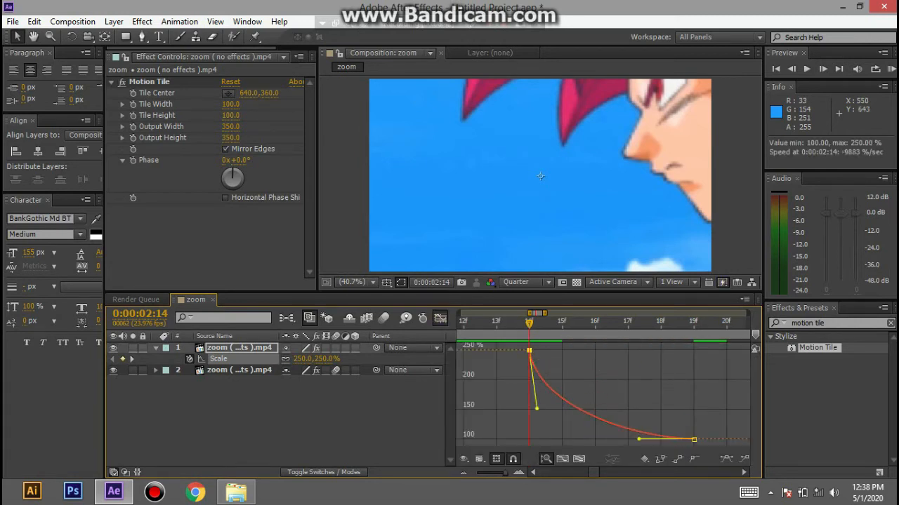
{"action": "left_click_drag", "start_coordinate": [638, 439], "coordinate": [608, 440]}
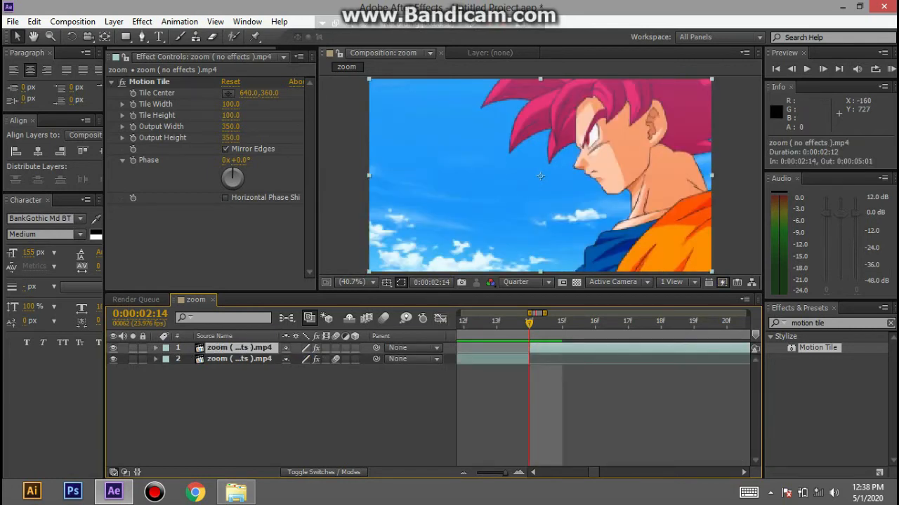
- With the second clip part's Scale keyframed at 0:00:02:19, set its Scale to 250% at 0:00:02:14
{"action": "key", "text": "s"}
{"action": "mouse_move", "coordinate": [530, 323]}
{"action": "left_mouse_down"}
{"action": "mouse_move", "coordinate": [693, 322]}
{"action": "mouse_move", "coordinate": [529, 322]}
{"action": "left_mouse_up"}
{"action": "key", "text": "alt+shift+s"}
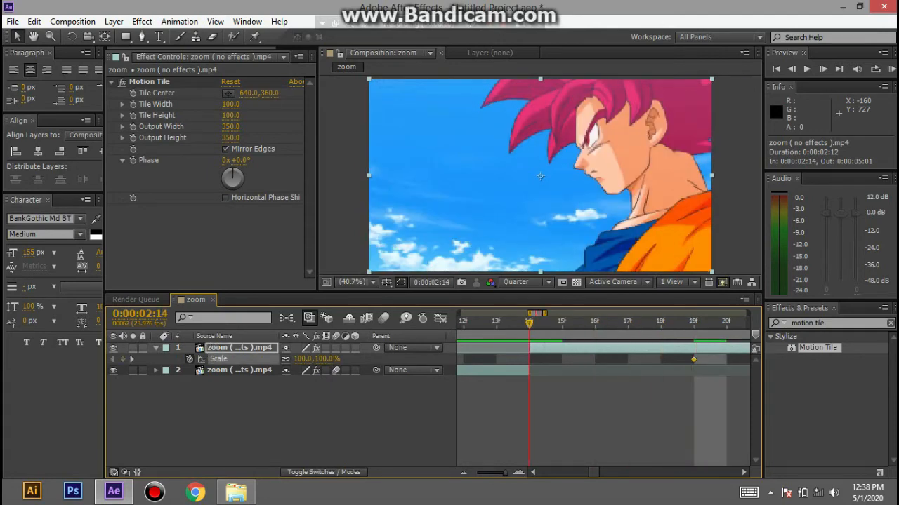
{"action": "left_click", "coordinate": [324, 359]}
{"action": "type", "text": "250"}
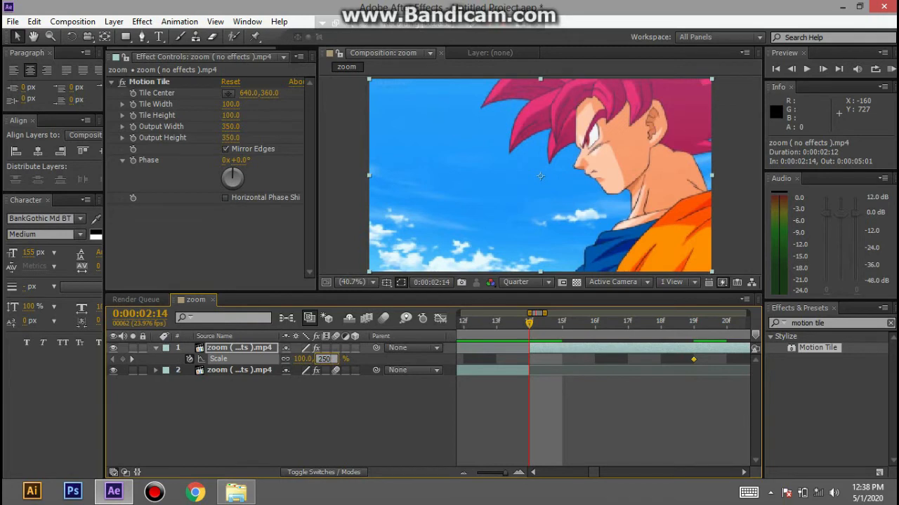
{"action": "key", "text": "Return"}
- Easy ease both Scale keyframes, pull the 0:00:02:14 outgoing handle steeply down and lengthen the 0:00:02:19 incoming handle
{"action": "left_click_drag", "start_coordinate": [509, 354], "coordinate": [708, 372]}
{"action": "key", "text": "F9"}
{"action": "key", "text": "shift+F3"}
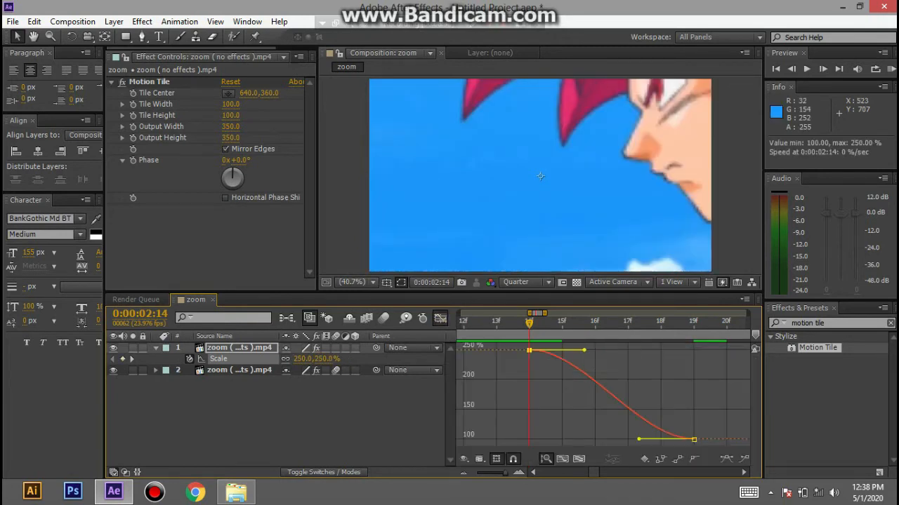
{"action": "left_click_drag", "start_coordinate": [583, 350], "coordinate": [537, 408]}
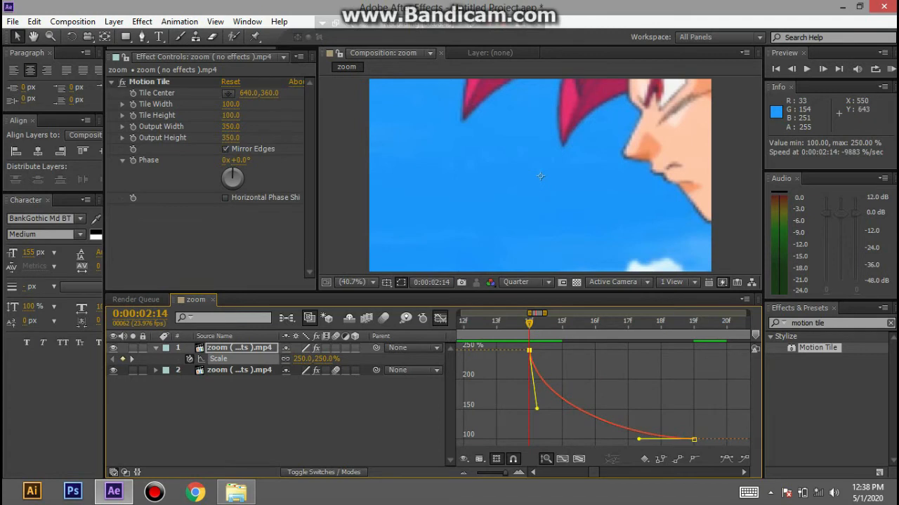
{"action": "left_click_drag", "start_coordinate": [638, 438], "coordinate": [610, 439]}
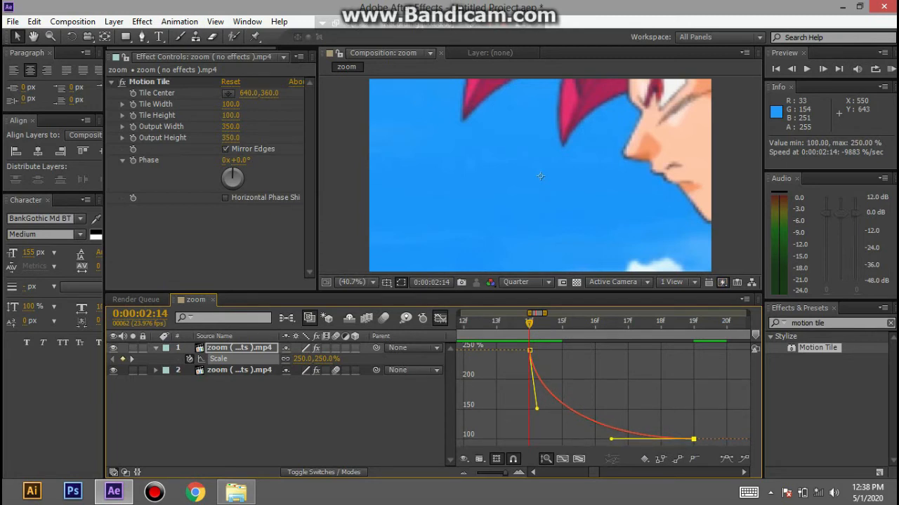
- Enable motion blur on the second clip part, collapse its properties and close the graph
{"action": "left_click", "coordinate": [336, 347]}
{"action": "left_click", "coordinate": [156, 348]}
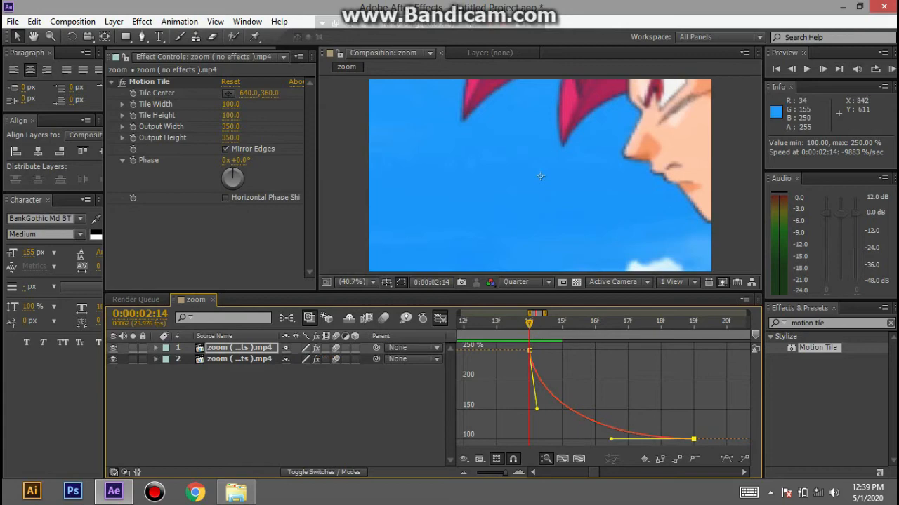
{"action": "left_click", "coordinate": [440, 318]}
- Show the whole composition in the timeline and play the end of the transition from the cut
{"action": "left_click_drag", "start_coordinate": [505, 472], "coordinate": [476, 472]}
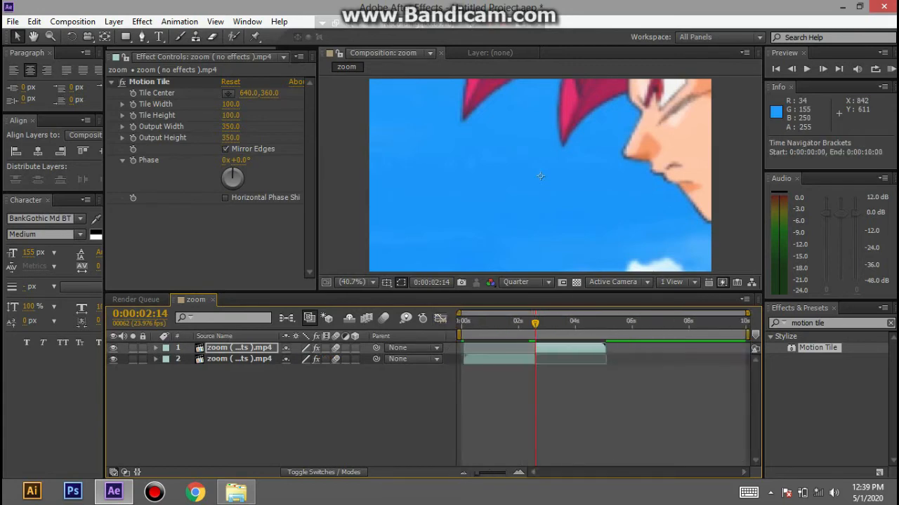
{"action": "key", "text": "space"}
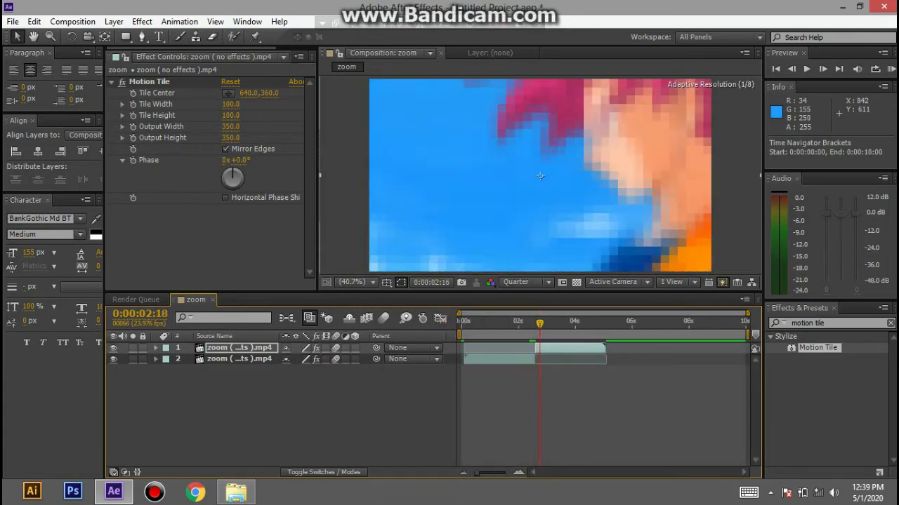
{"action": "key", "text": "space"}
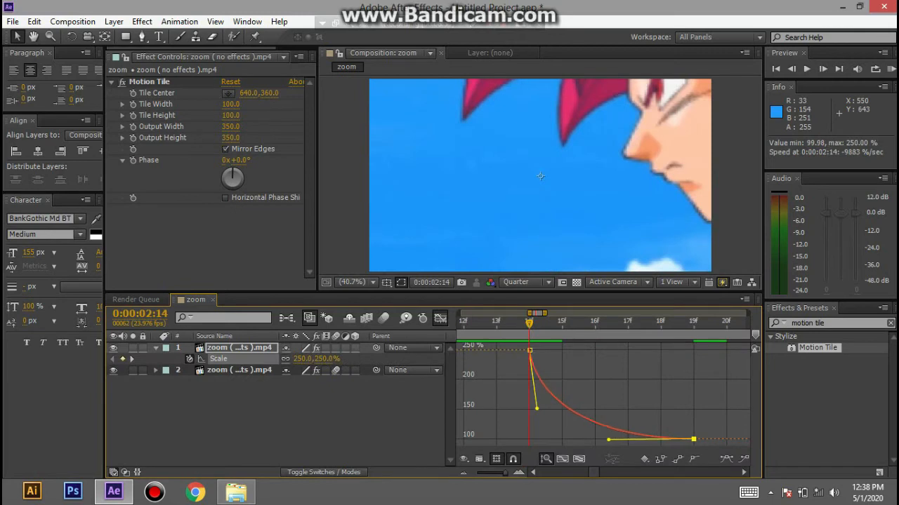
- Level the incoming handle of the 0:00:02:19 Scale keyframe and turn on motion blur for the second clip part
{"action": "left_click_drag", "start_coordinate": [608, 440], "coordinate": [611, 440]}
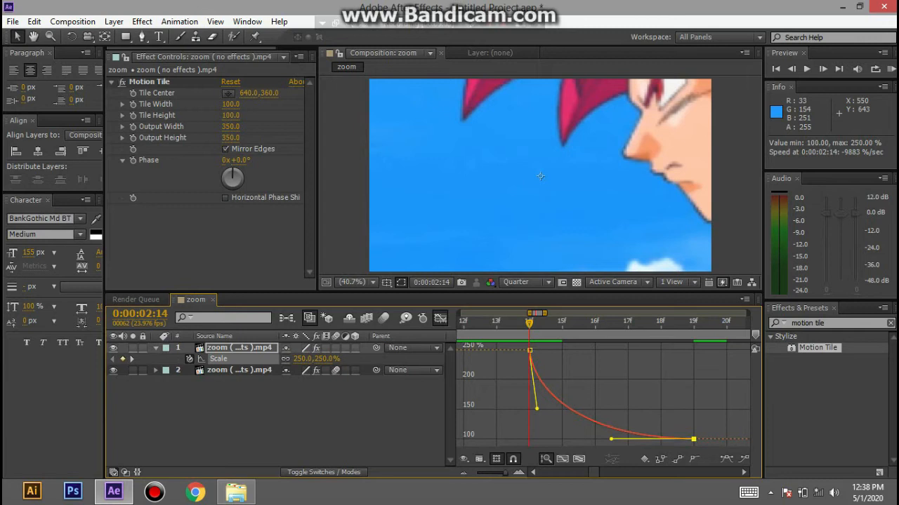
{"action": "left_click", "coordinate": [336, 347]}
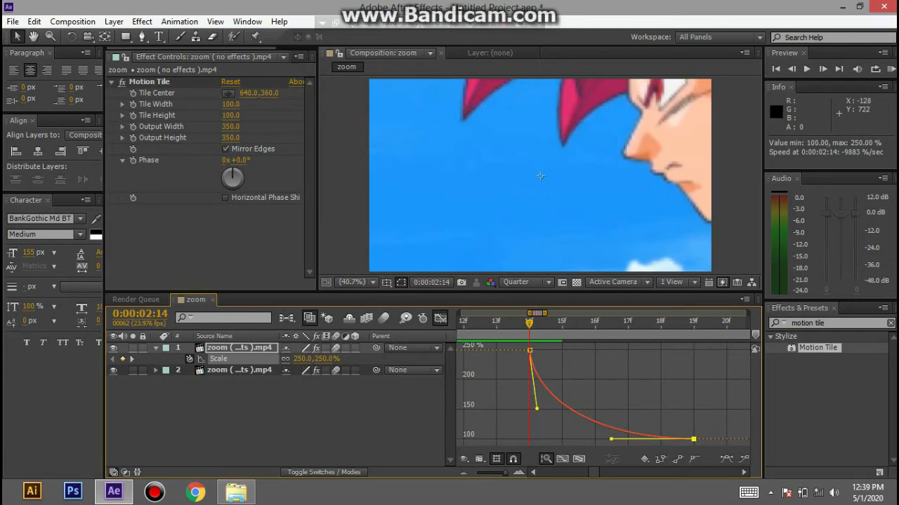
{"action": "key", "text": "u"}
{"action": "key", "text": "shift+F3"}
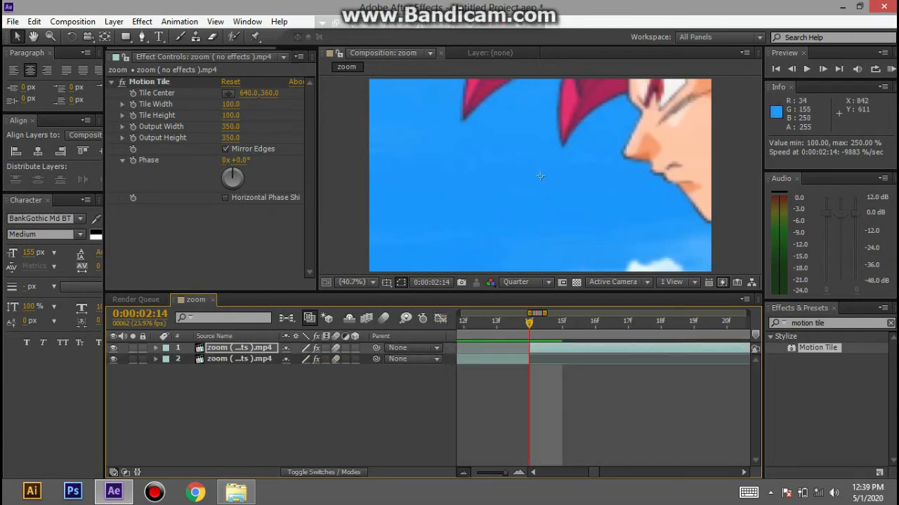
- Show the full timeline and run a RAM preview of the zoom transition
{"action": "key", "text": "minus"}
{"action": "key", "text": "minus"}
{"action": "key", "text": "minus"}
{"action": "key", "text": "minus"}
{"action": "key", "text": "minus"}
{"action": "mouse_move", "coordinate": [535, 323]}
{"action": "left_mouse_down"}
{"action": "mouse_move", "coordinate": [518, 323]}
{"action": "mouse_move", "coordinate": [545, 323]}
{"action": "mouse_move", "coordinate": [523, 323]}
{"action": "left_mouse_up"}
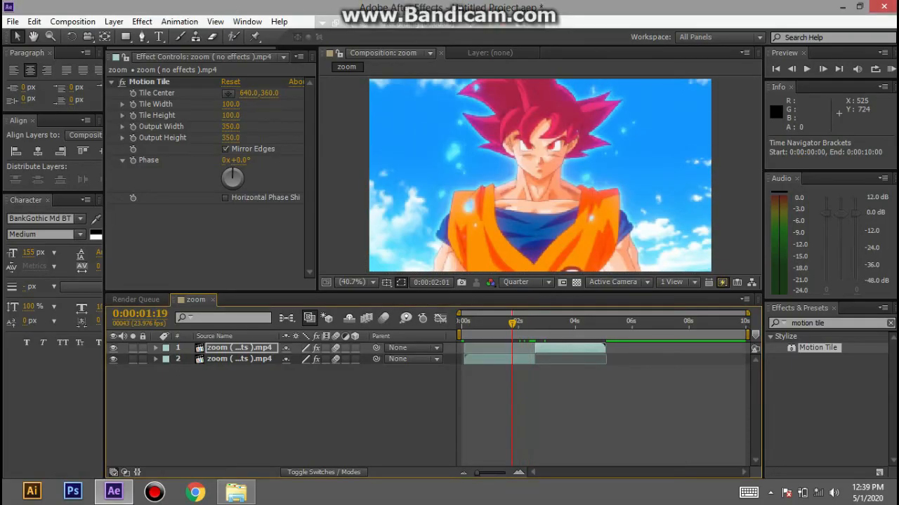
{"action": "key", "text": "KP_0"}
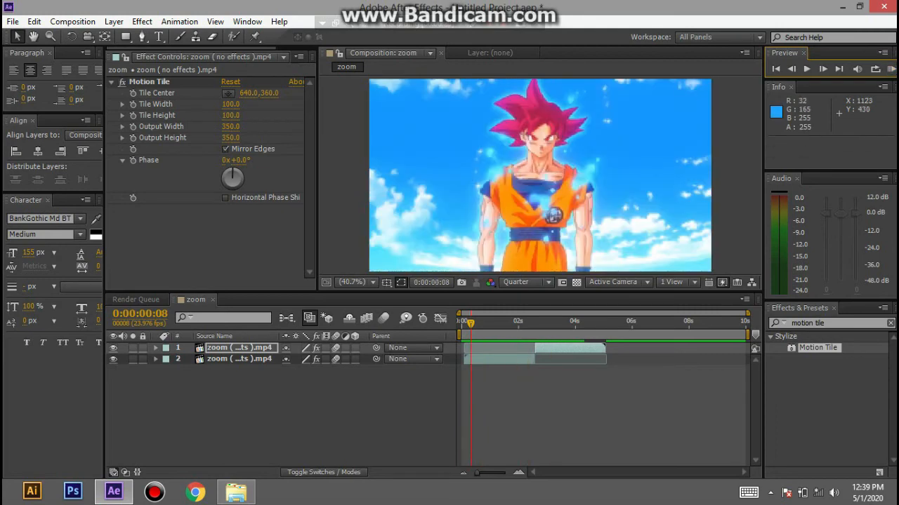
- Return to the cut at 0:00:02:14 and reveal the first clip part's Scale keyframes
{"action": "left_click", "coordinate": [523, 323]}
{"action": "mouse_move", "coordinate": [523, 322]}
{"action": "left_mouse_down"}
{"action": "mouse_move", "coordinate": [557, 322]}
{"action": "mouse_move", "coordinate": [510, 323]}
{"action": "mouse_move", "coordinate": [535, 322]}
{"action": "left_mouse_up"}
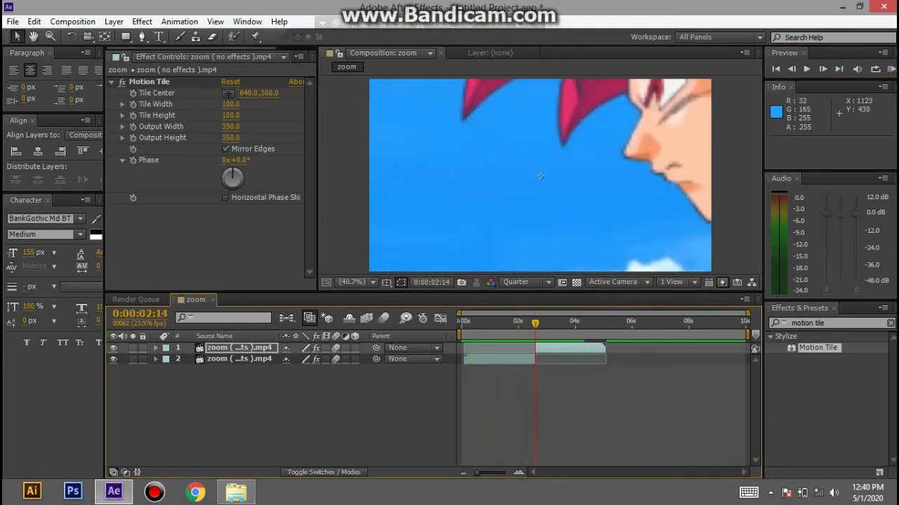
{"action": "key", "text": "ctrl+Down"}
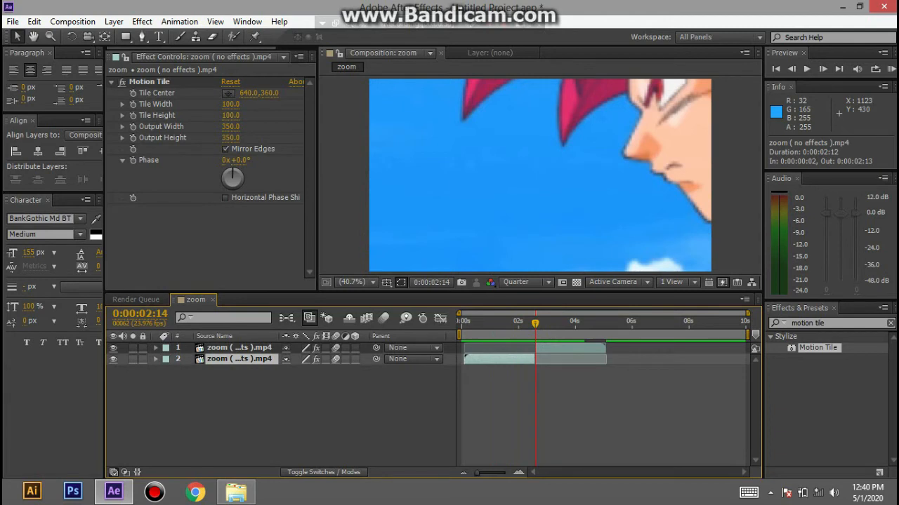
{"action": "key", "text": "s"}
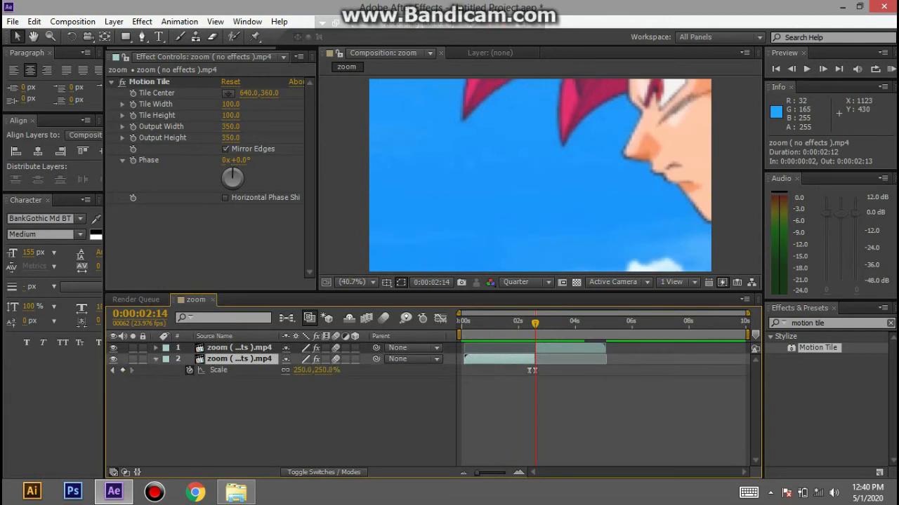
{"action": "key", "text": "="}
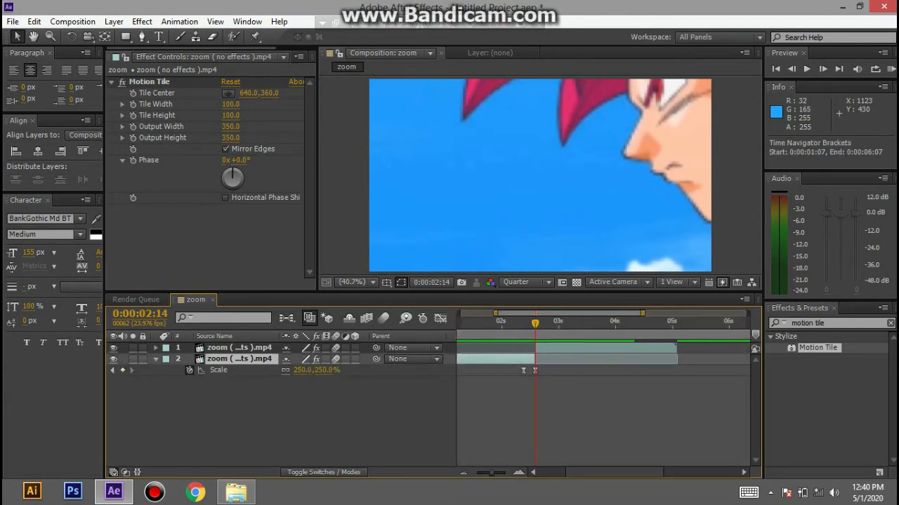
{"action": "key", "text": "="}
{"action": "key", "text": "="}
- Set the Scale keyframes at the cut, 0:00:02:14, to 20% on both clip parts
{"action": "left_click", "coordinate": [535, 370]}
{"action": "left_click", "coordinate": [325, 370]}
{"action": "type", "text": "20"}
{"action": "left_click", "coordinate": [539, 176]}
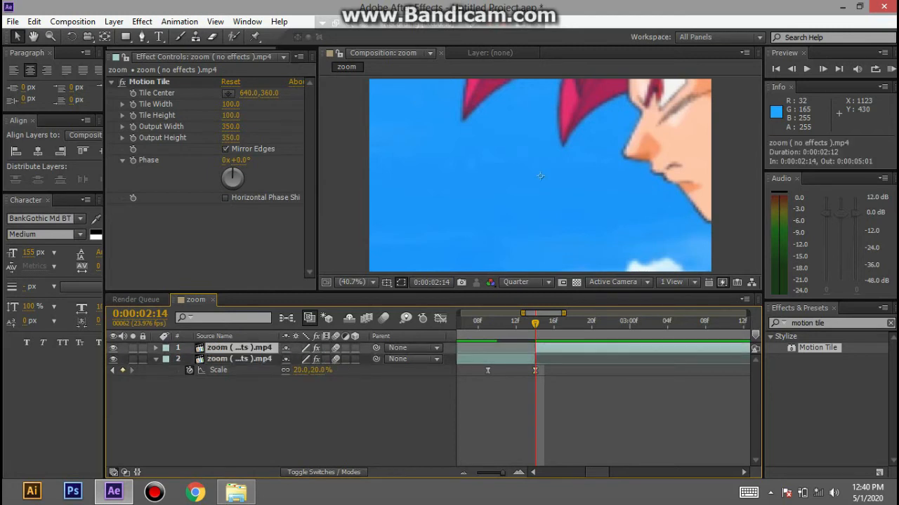
{"action": "key", "text": "u"}
{"action": "left_click", "coordinate": [535, 358]}
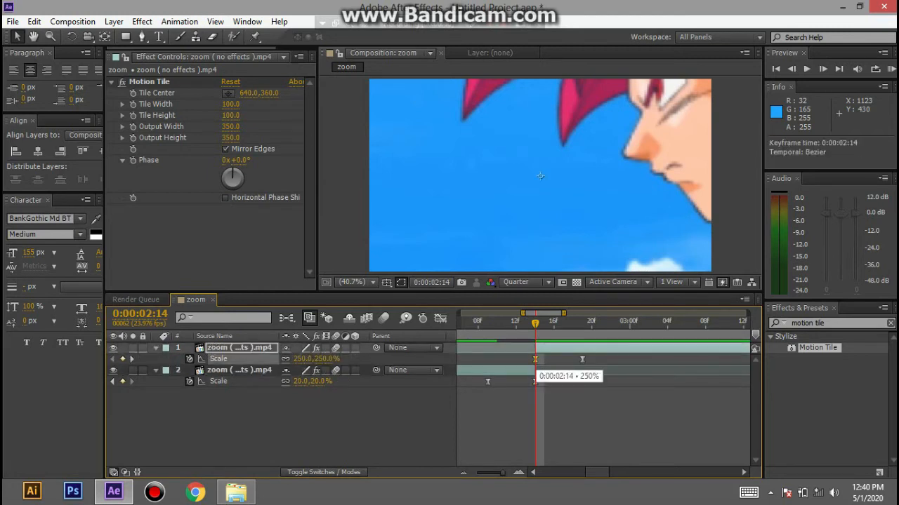
{"action": "left_click", "coordinate": [324, 359]}
{"action": "type", "text": "20"}
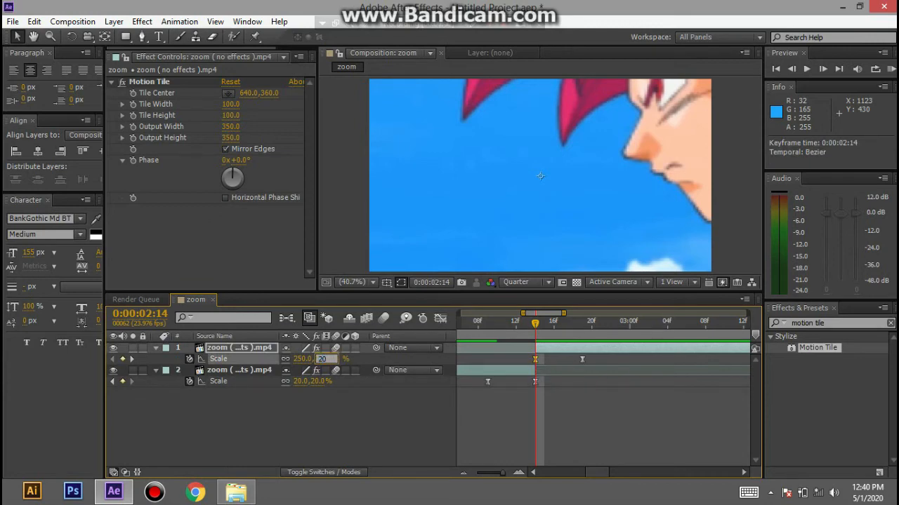
{"action": "key", "text": "Return"}
- Change the 0:00:02:14 Scale keyframes of the second and first clip parts to 50%
{"action": "left_click_drag", "start_coordinate": [325, 359], "coordinate": [331, 359]}
{"action": "left_click", "coordinate": [323, 359]}
{"action": "type", "text": "50"}
{"action": "key", "text": "Return"}
{"action": "double_click", "coordinate": [535, 381]}
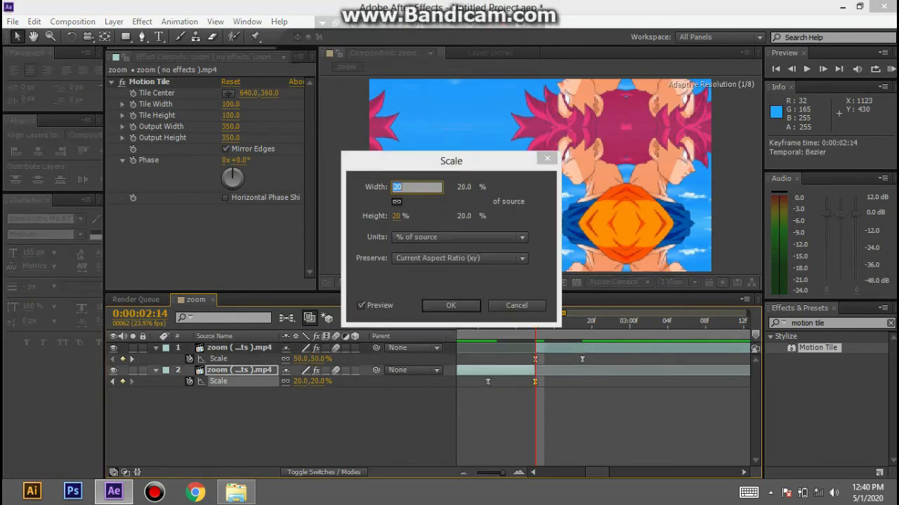
{"action": "type", "text": "50"}
{"action": "key", "text": "Return"}
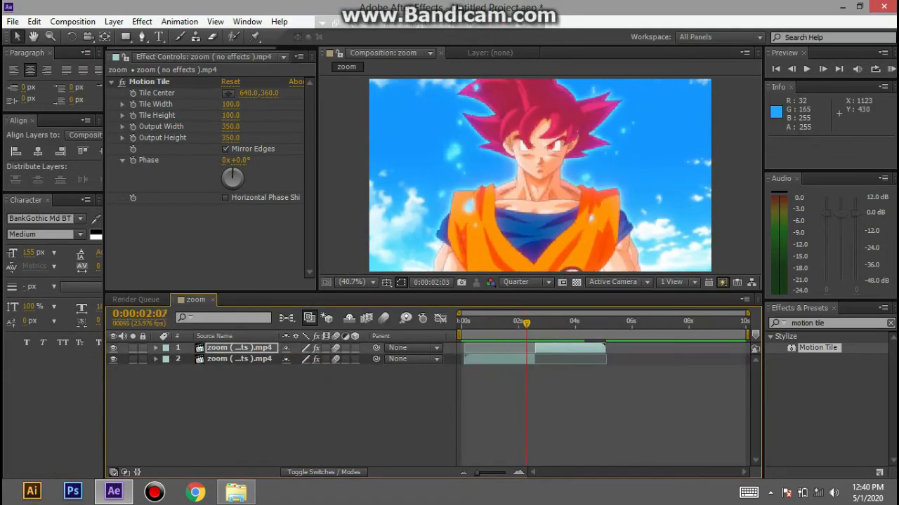
- Set the first clip part's Scale keyframe at the cut, 0:00:02:14, to 20%
{"action": "left_click_drag", "start_coordinate": [526, 323], "coordinate": [535, 323]}
{"action": "left_click", "coordinate": [238, 359]}
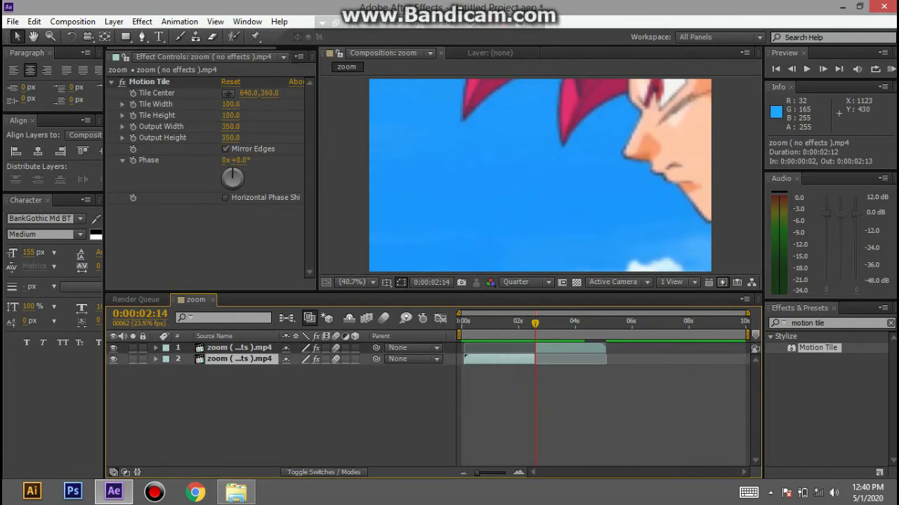
{"action": "key", "text": "s"}
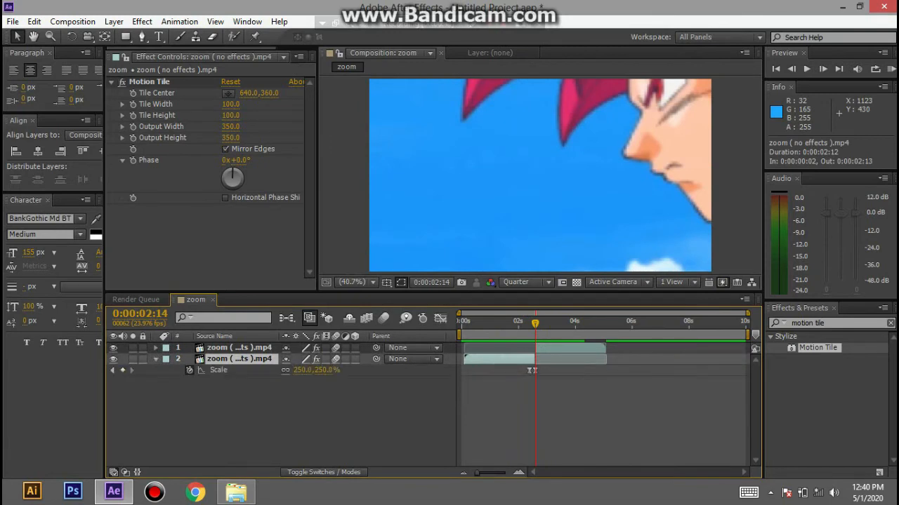
{"action": "key", "text": "equal"}
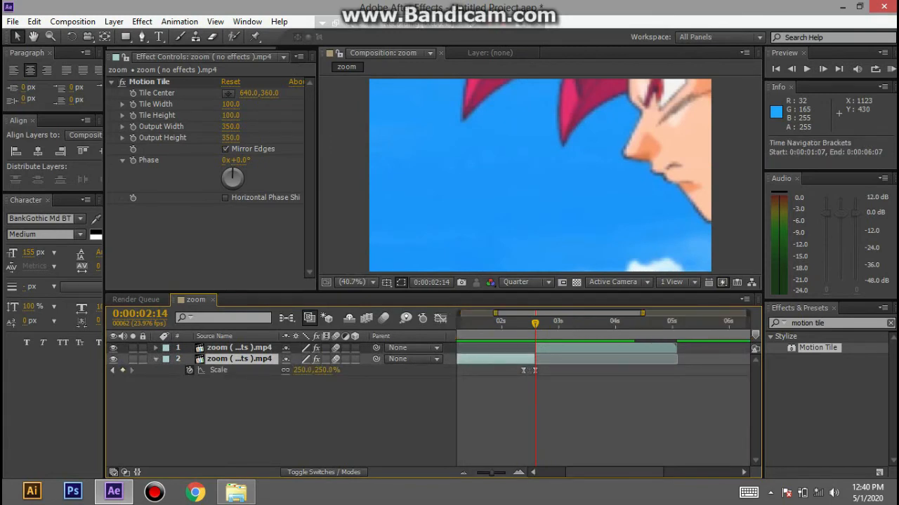
{"action": "key", "text": "equal"}
{"action": "left_click", "coordinate": [535, 370]}
{"action": "left_click", "coordinate": [325, 369]}
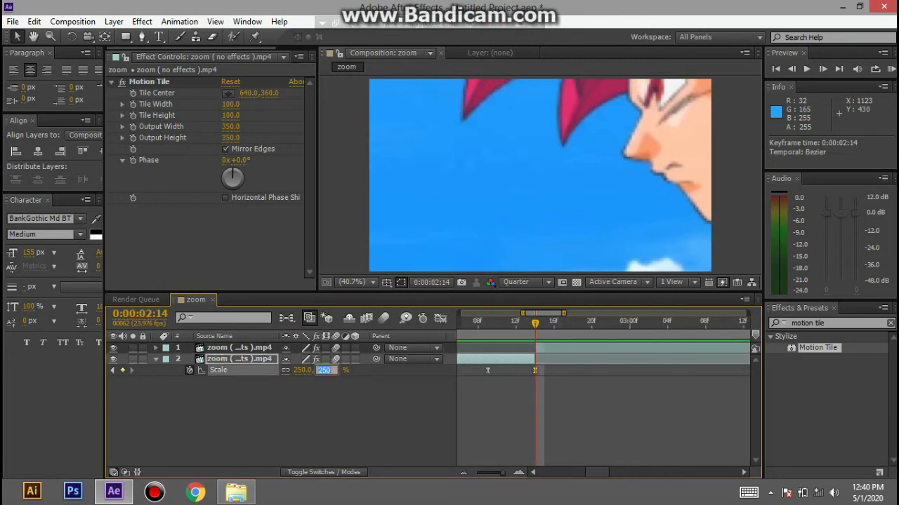
{"action": "type", "text": "20"}
{"action": "key", "text": "Return"}
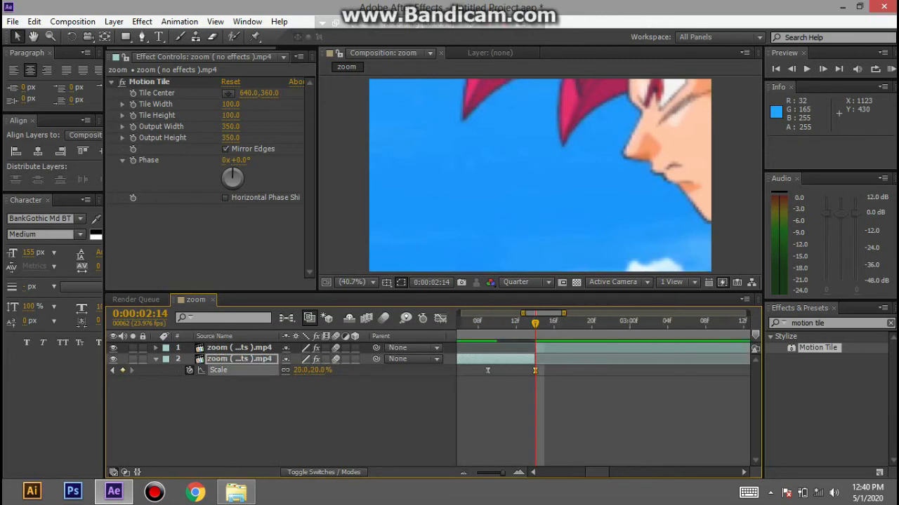
- Set the second clip part's Scale keyframe at 0:00:02:14 to 20% as well
{"action": "left_click", "coordinate": [540, 176]}
{"action": "key", "text": "s"}
{"action": "left_click", "coordinate": [535, 359]}
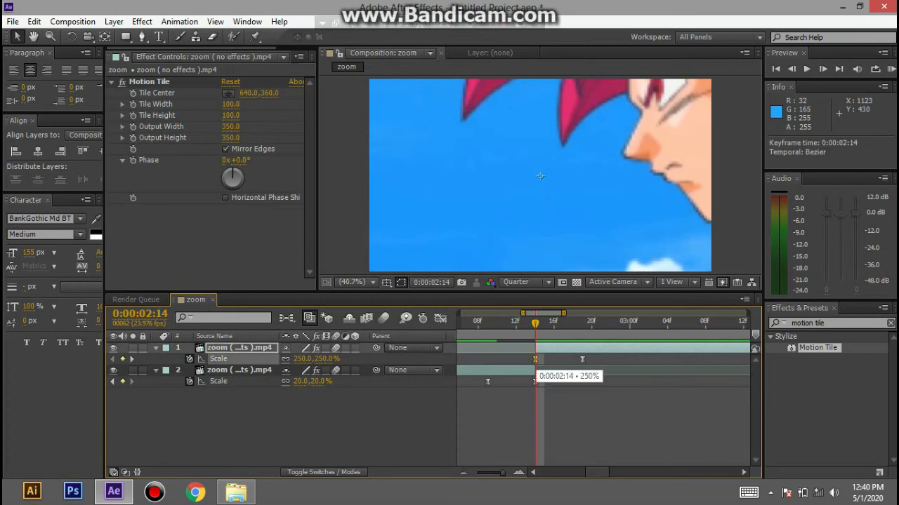
{"action": "type", "text": "20"}
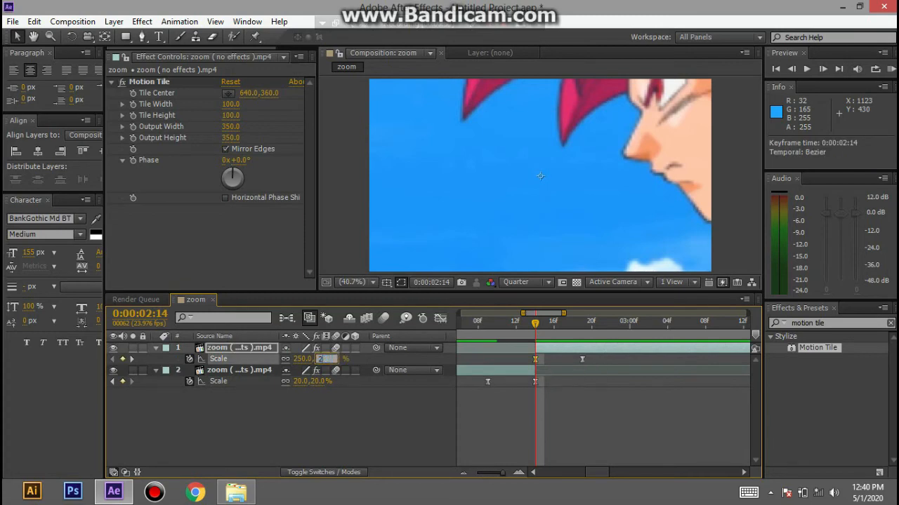
{"action": "key", "text": "Return"}
- Change the 0:00:02:14 Scale keyframes to 50%, starting with the second clip part and following with the first
{"action": "left_click_drag", "start_coordinate": [302, 359], "coordinate": [309, 359]}
{"action": "left_click", "coordinate": [320, 359]}
{"action": "type", "text": "50"}
{"action": "key", "text": "Return"}
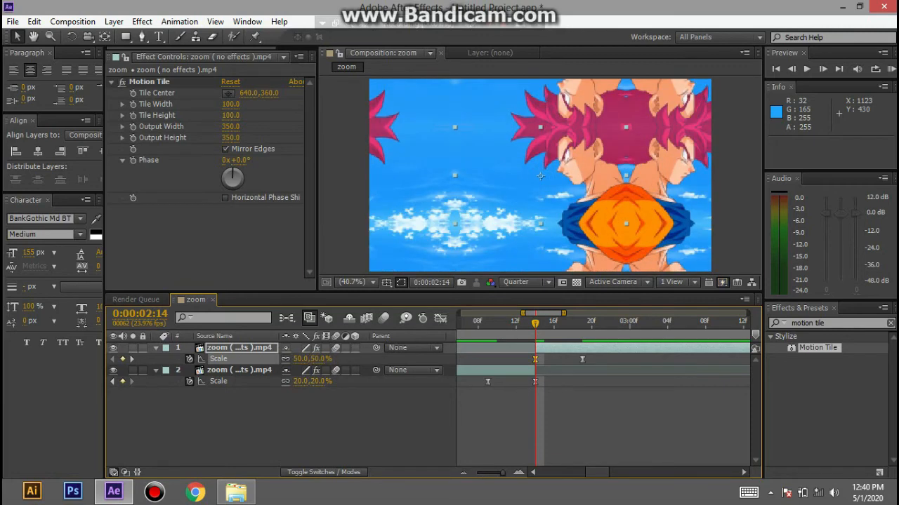
{"action": "double_click", "coordinate": [535, 381]}
{"action": "type", "text": "50"}
{"action": "key", "text": "Return"}
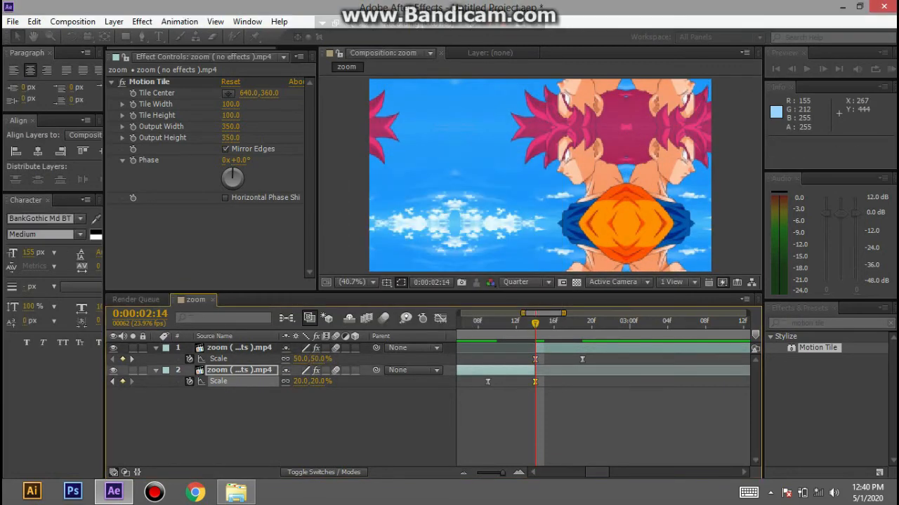
- Collapse both clip parts, show the full timeline and run a RAM preview of the zoom-out transition
{"action": "key", "text": "minus"}
{"action": "key", "text": "minus"}
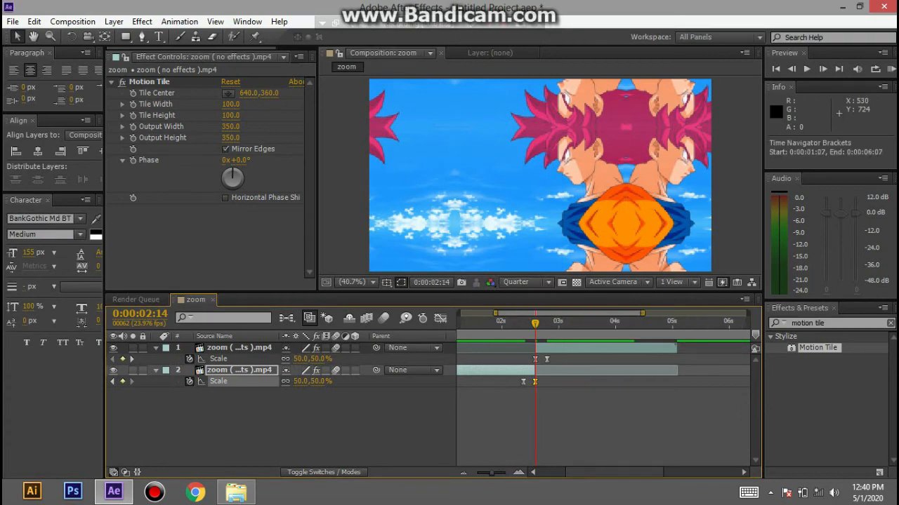
{"action": "left_click", "coordinate": [156, 370]}
{"action": "left_click", "coordinate": [156, 348]}
{"action": "key", "text": "minus"}
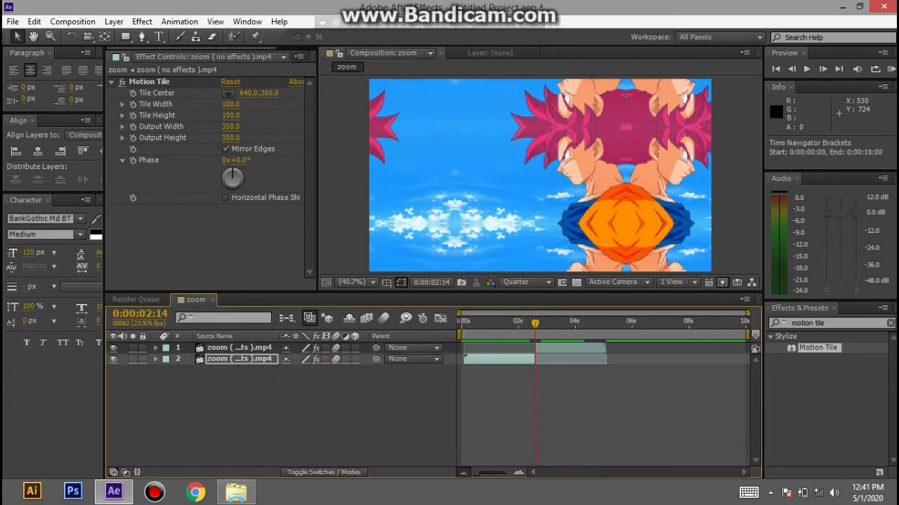
{"action": "left_click", "coordinate": [890, 68]}
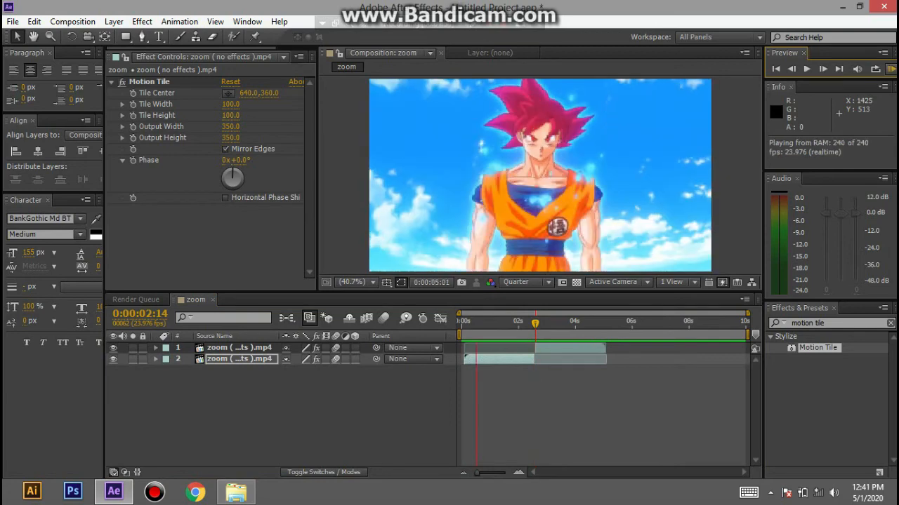
{"action": "key", "text": "space"}
{"action": "key", "text": "space"}
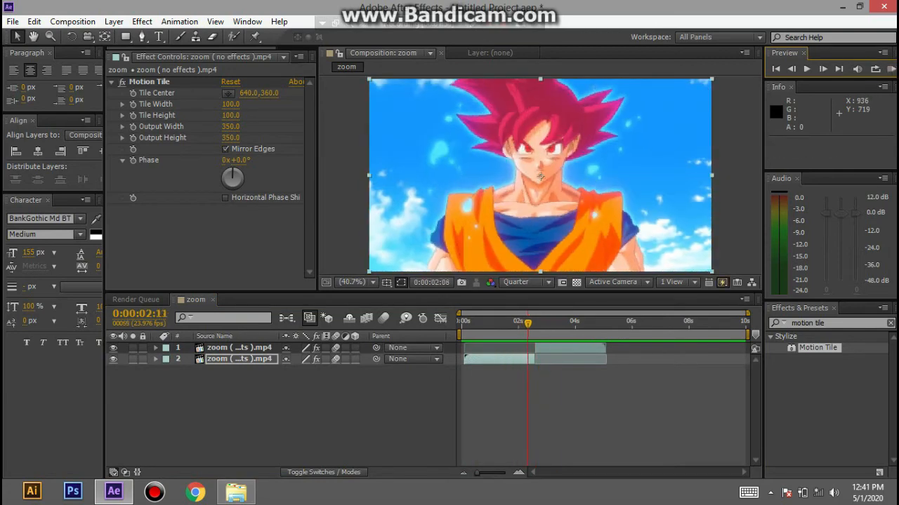
{"action": "key", "text": "space"}
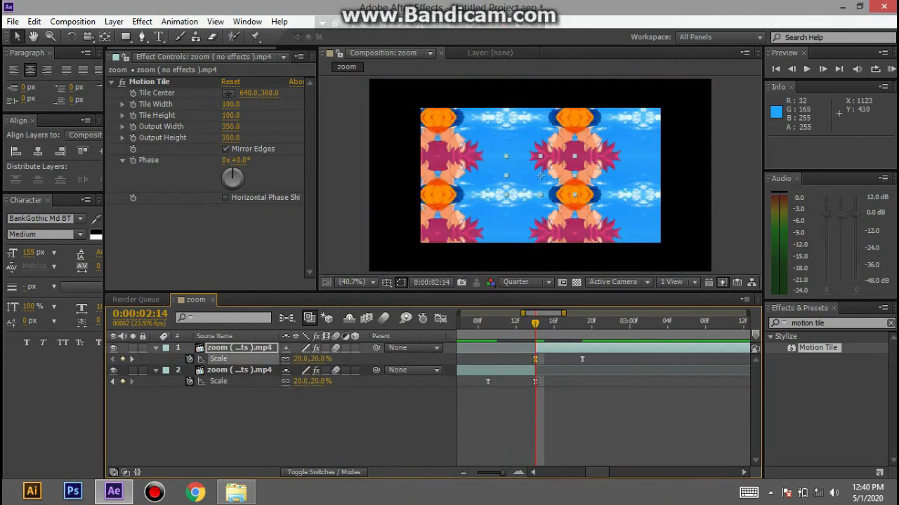
- Set the Scale keyframes at the cut, 0:00:02:14, to 50% on both clip parts
{"action": "left_click_drag", "start_coordinate": [302, 358], "coordinate": [308, 359]}
{"action": "left_click", "coordinate": [318, 359]}
{"action": "type", "text": "50"}
{"action": "key", "text": "Return"}
{"action": "double_click", "coordinate": [535, 382]}
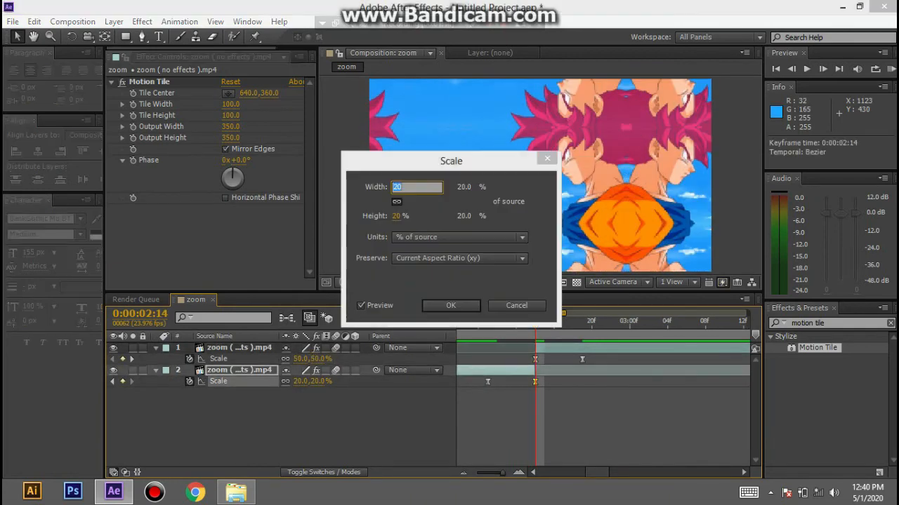
{"action": "type", "text": "50"}
{"action": "key", "text": "Return"}
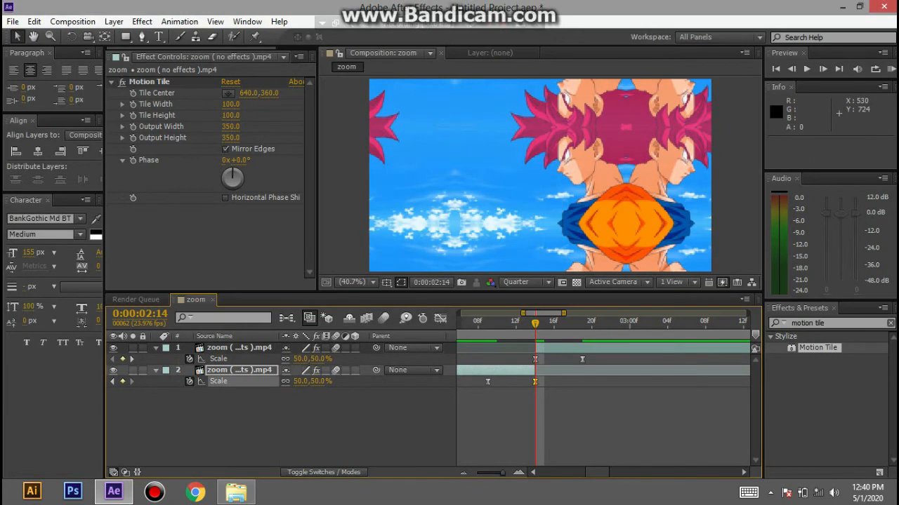
- Hide the Scale keyframes, restore the full timeline view and preview the transition from RAM
{"action": "left_click_drag", "start_coordinate": [562, 313], "coordinate": [642, 313]}
{"action": "left_click", "coordinate": [156, 370]}
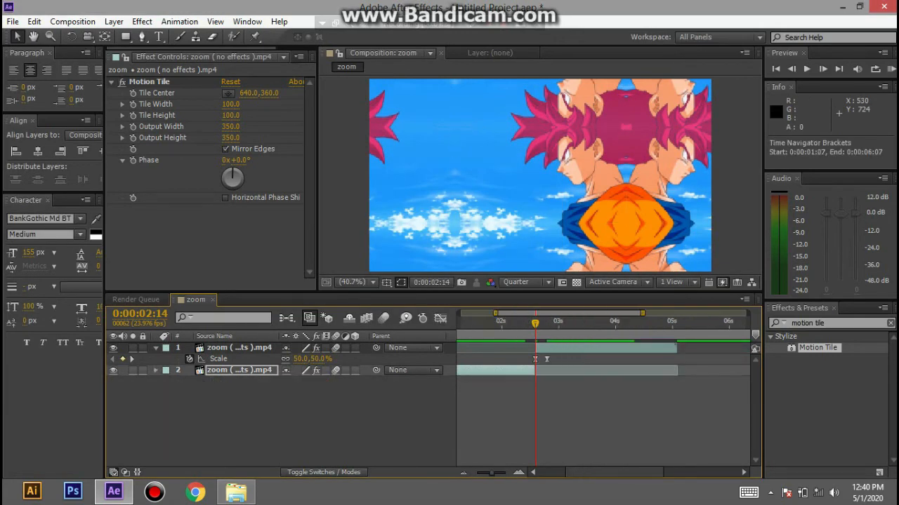
{"action": "left_click", "coordinate": [156, 348]}
{"action": "key", "text": "minus"}
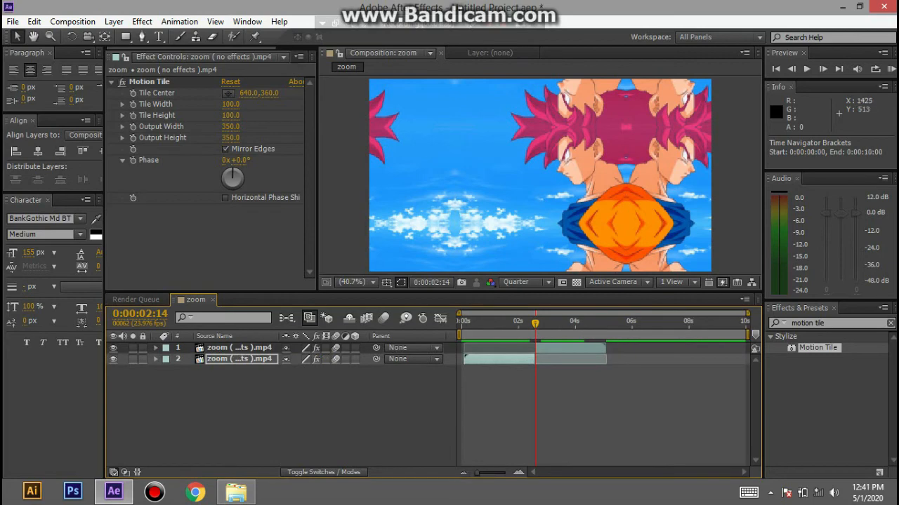
{"action": "left_click", "coordinate": [890, 69]}
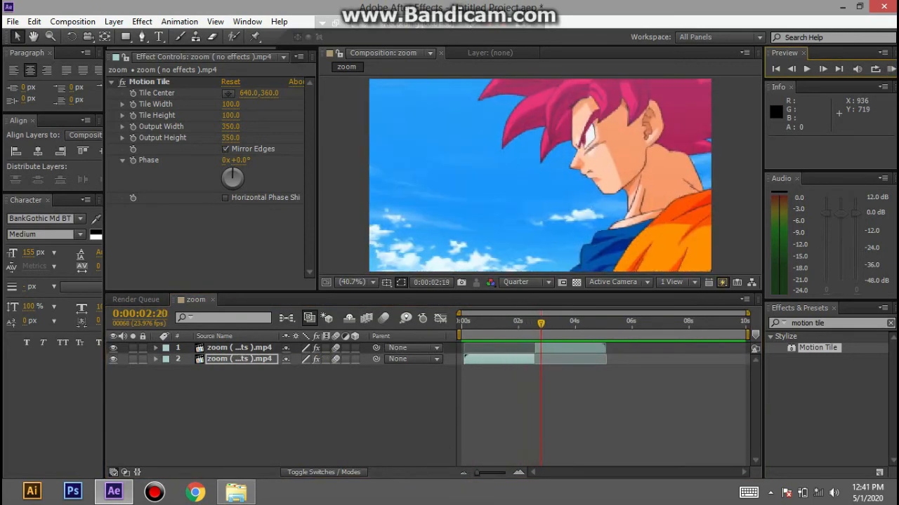
{"action": "key", "text": "space"}
- Reveal the Scale keyframes of both clip parts near the cut and go to 0:00:02:12
{"action": "left_click", "coordinate": [518, 472]}
{"action": "left_click", "coordinate": [597, 348]}
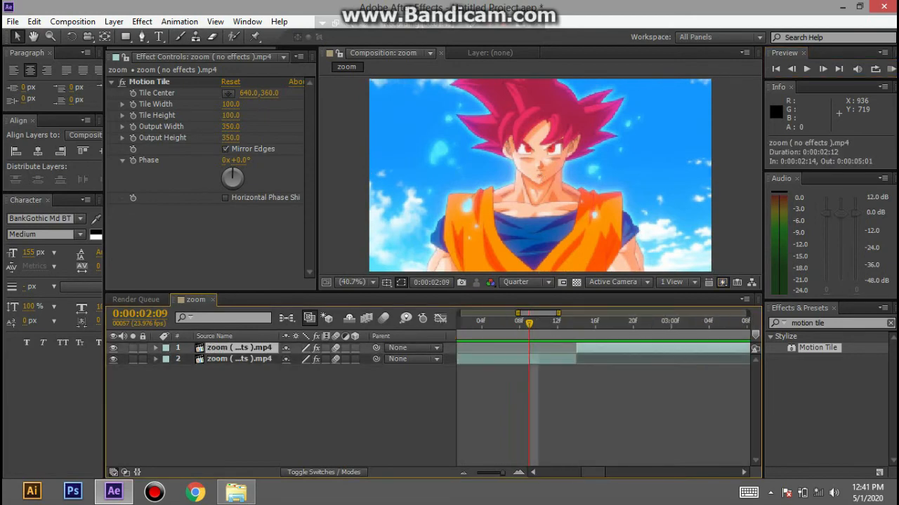
{"action": "key", "text": "u"}
{"action": "left_click_drag", "start_coordinate": [529, 322], "coordinate": [557, 323]}
{"action": "left_click", "coordinate": [533, 370]}
{"action": "key", "text": "u"}
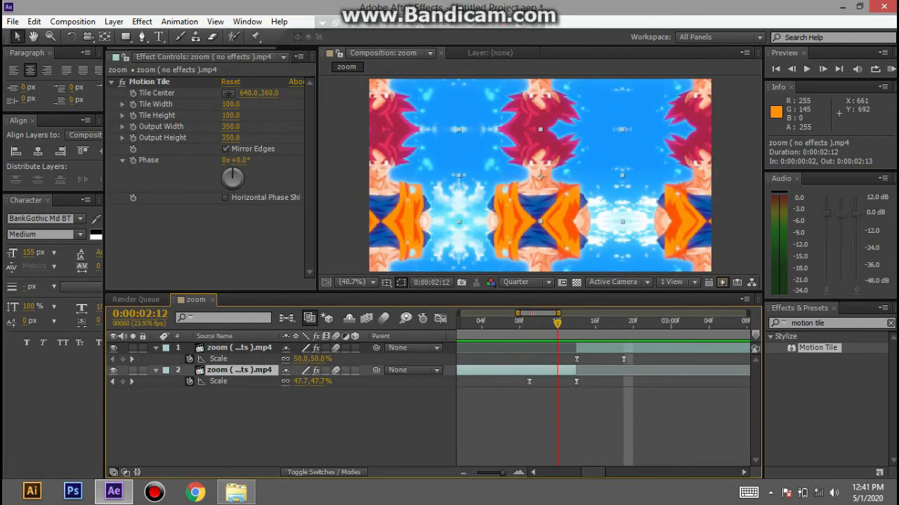
- Open the first clip part's Scale keyframe at 0:00:02:14 and examine the frame at 0:00:02:13
{"action": "double_click", "coordinate": [576, 381]}
{"action": "type", "text": "19.2"}
{"action": "key", "text": "Return"}
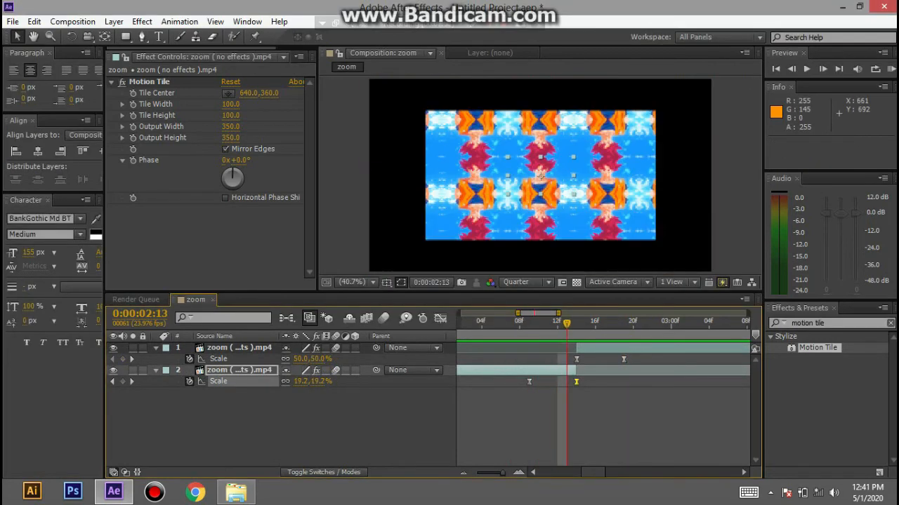
{"action": "key", "text": "Page_Down"}
{"action": "key", "text": "alt+Left"}
{"action": "key", "text": "alt+Right"}
{"action": "left_click", "coordinate": [533, 472]}
{"action": "left_click", "coordinate": [533, 472]}
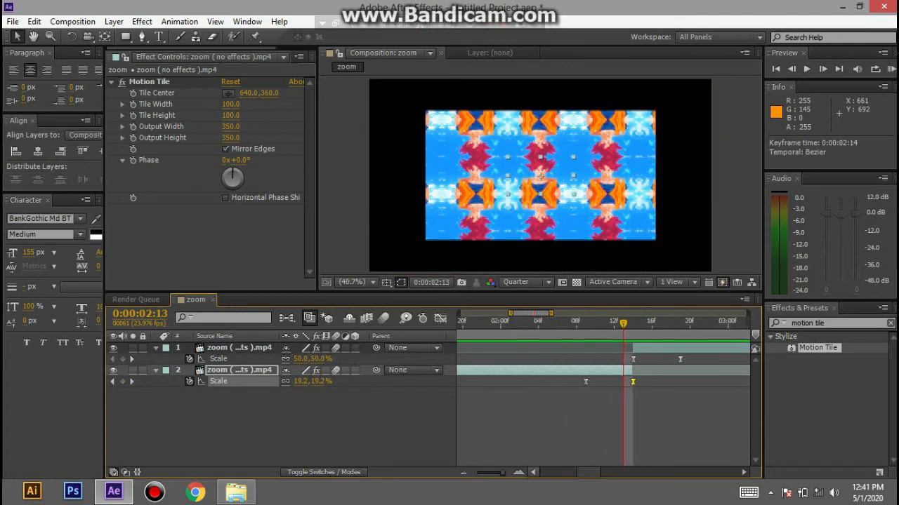
- Compare frames 0:00:02:12 and 0:00:02:13, then delete the first clip part's Scale keyframe at 0:00:02:14
{"action": "key", "text": "Page_Up"}
{"action": "key", "text": "Page_Down"}
{"action": "key", "text": "Page_Up"}
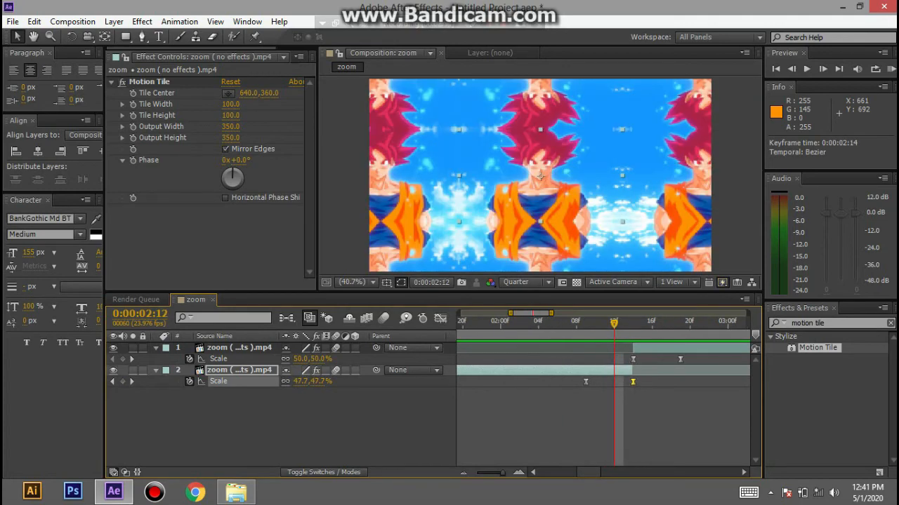
{"action": "key", "text": "Delete"}
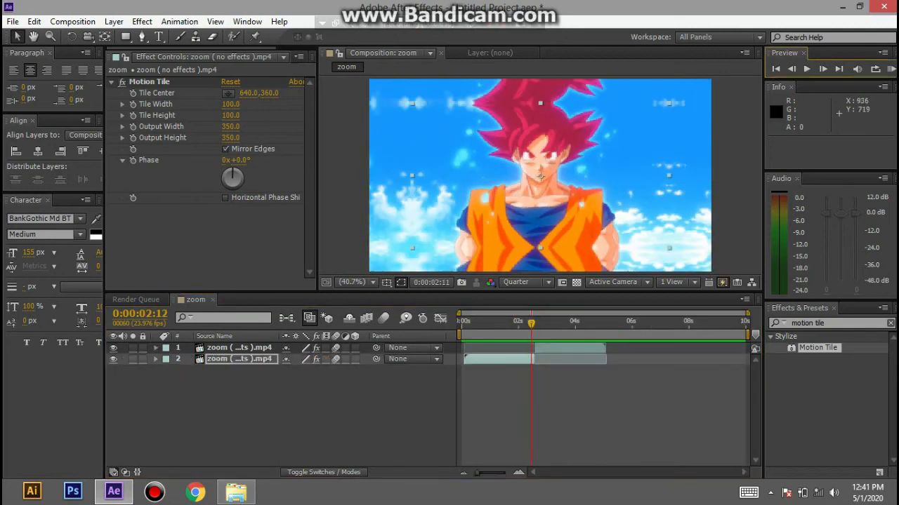
- Scrub through the end of the first clip part to 0:00:02:12 with both parts' Scale keyframes shown
{"action": "mouse_move", "coordinate": [531, 323]}
{"action": "left_mouse_down"}
{"action": "mouse_move", "coordinate": [545, 323]}
{"action": "mouse_move", "coordinate": [529, 323]}
{"action": "left_mouse_up"}
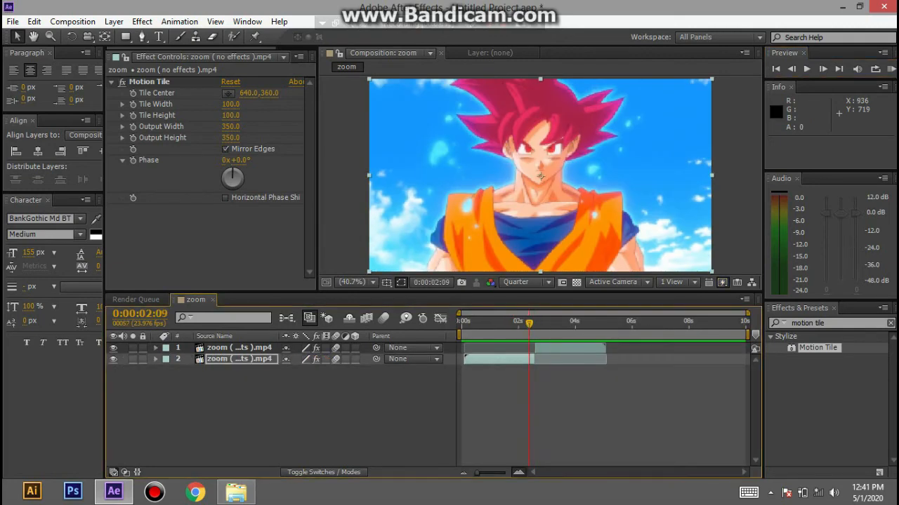
{"action": "key", "text": "="}
{"action": "key", "text": "="}
{"action": "key", "text": "="}
{"action": "left_click", "coordinate": [597, 347]}
{"action": "key", "text": "u"}
{"action": "left_click_drag", "start_coordinate": [529, 323], "coordinate": [558, 323]}
{"action": "left_click", "coordinate": [534, 370]}
{"action": "key", "text": "u"}
- Check the value of the first clip part's Scale keyframe at the cut and view frame 0:00:02:13
{"action": "double_click", "coordinate": [575, 381]}
{"action": "key", "text": "Return"}
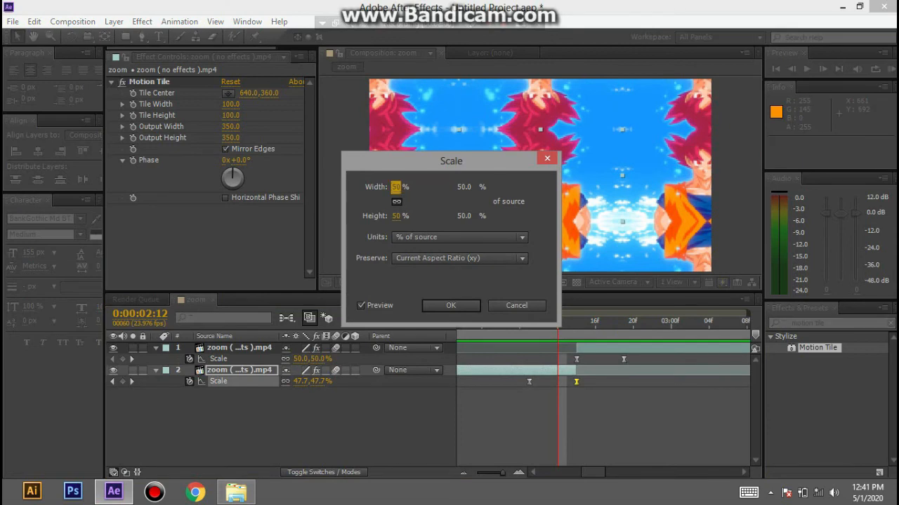
{"action": "key", "text": "Return"}
{"action": "key", "text": "Page_Down"}
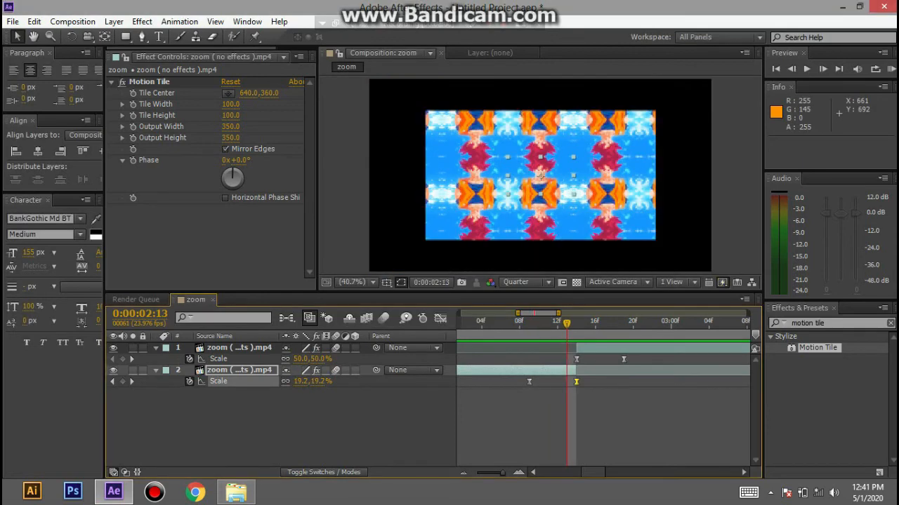
{"action": "mouse_move", "coordinate": [576, 381]}
{"action": "left_mouse_down"}
{"action": "mouse_move", "coordinate": [567, 381]}
{"action": "mouse_move", "coordinate": [576, 381]}
{"action": "left_mouse_up"}
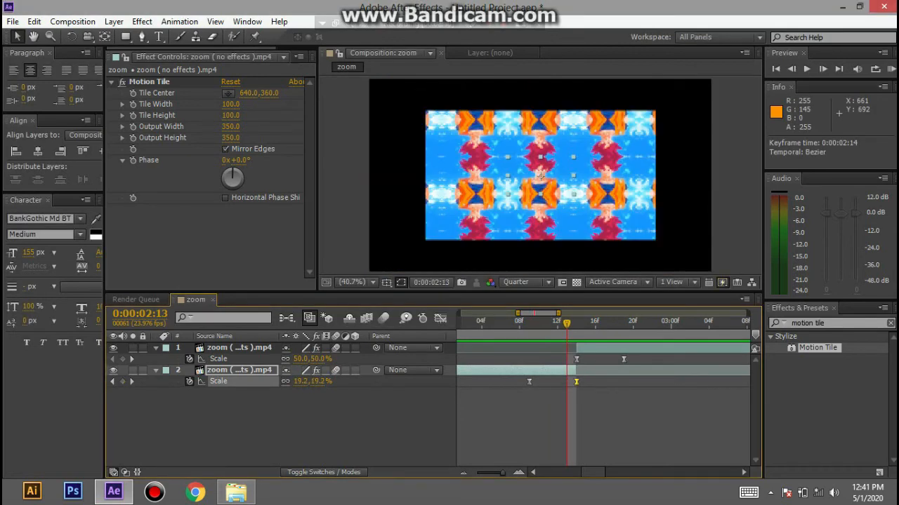
- Delete the first clip part's Scale keyframe at the cut after comparing the two frames before it, ending at 0:00:02:12
{"action": "scroll", "coordinate": [603, 401], "scroll_direction": "left", "scroll_amount": 1}
{"action": "left_click", "coordinate": [534, 472]}
{"action": "key", "text": "Page_Up"}
{"action": "key", "text": "Page_Down"}
{"action": "key", "text": "Page_Up"}
{"action": "key", "text": "Delete"}
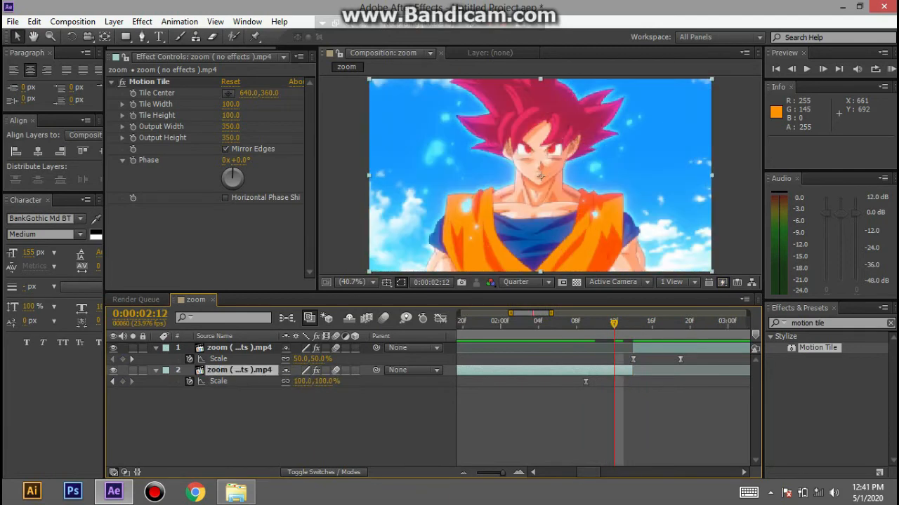
- Add a 50% Scale keyframe to the first clip part at 0:00:02:12 and move it to the cut, 0:00:02:14
{"action": "key", "text": "alt+shift+s"}
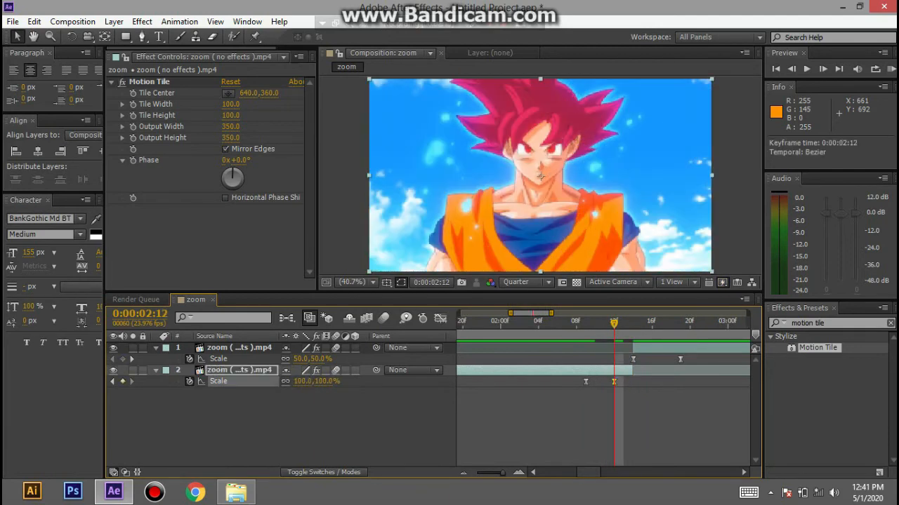
{"action": "double_click", "coordinate": [614, 381]}
{"action": "type", "text": "50"}
{"action": "key", "text": "Return"}
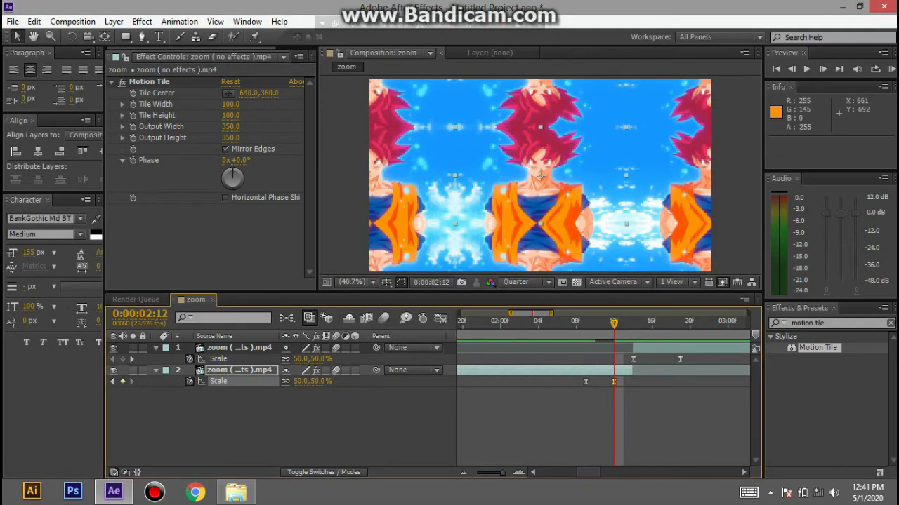
{"action": "left_click_drag", "start_coordinate": [614, 381], "coordinate": [633, 382]}
{"action": "left_click_drag", "start_coordinate": [614, 323], "coordinate": [623, 323]}
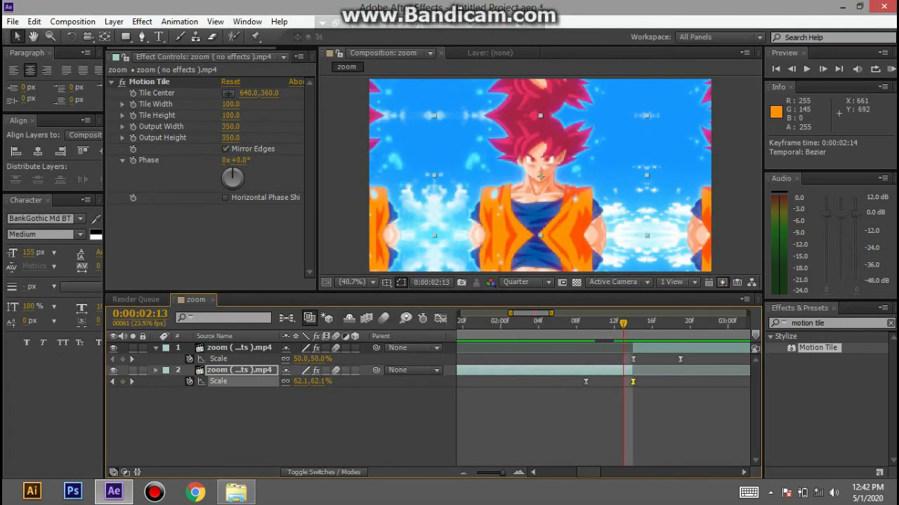
{"action": "key", "text": "u"}
{"action": "key", "text": "F2"}
{"action": "key", "text": "u"}
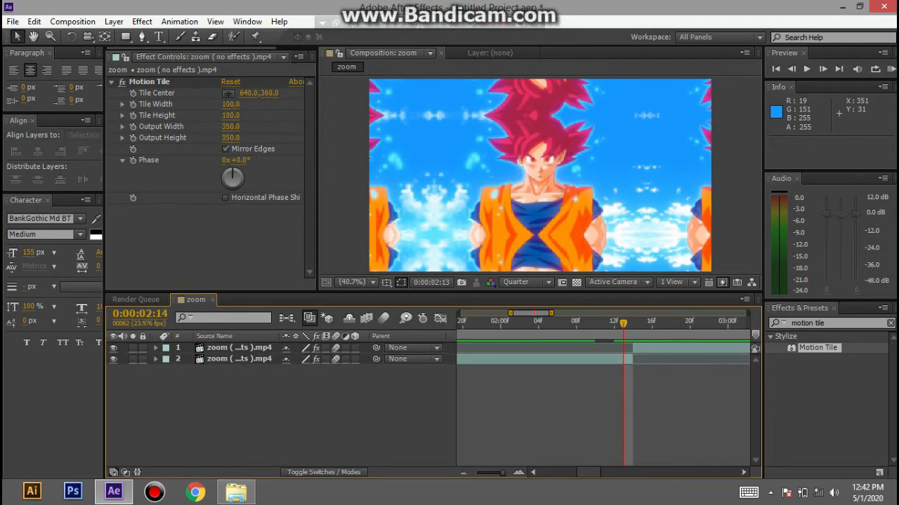
- Go to 0:00:02:18, reveal the second clip part's Scale keyframes and delete the one at the cut
{"action": "key", "text": "Page_Down"}
{"action": "key", "text": "Page_Down"}
{"action": "key", "text": "Page_Down"}
{"action": "key", "text": "Page_Down"}
{"action": "key", "text": "Page_Down"}
{"action": "left_click", "coordinate": [239, 347]}
{"action": "key", "text": "u"}
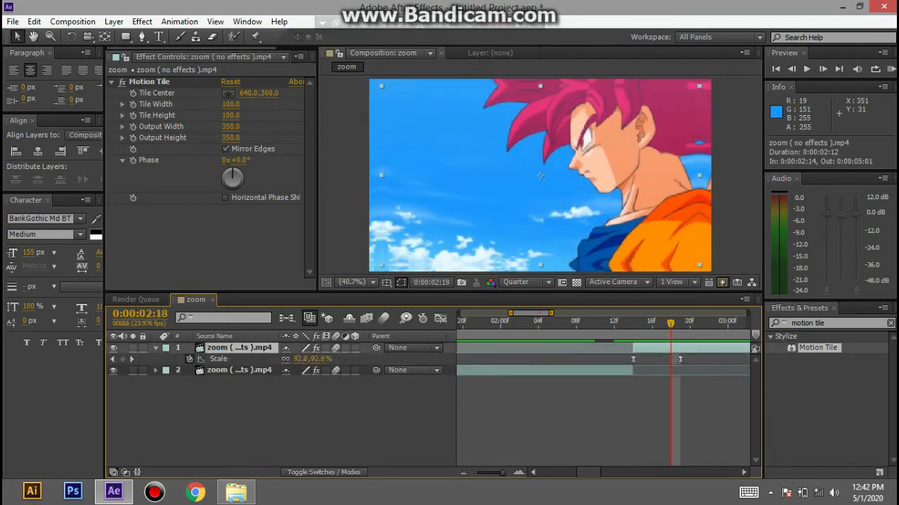
{"action": "left_click", "coordinate": [633, 359]}
{"action": "key", "text": "Delete"}
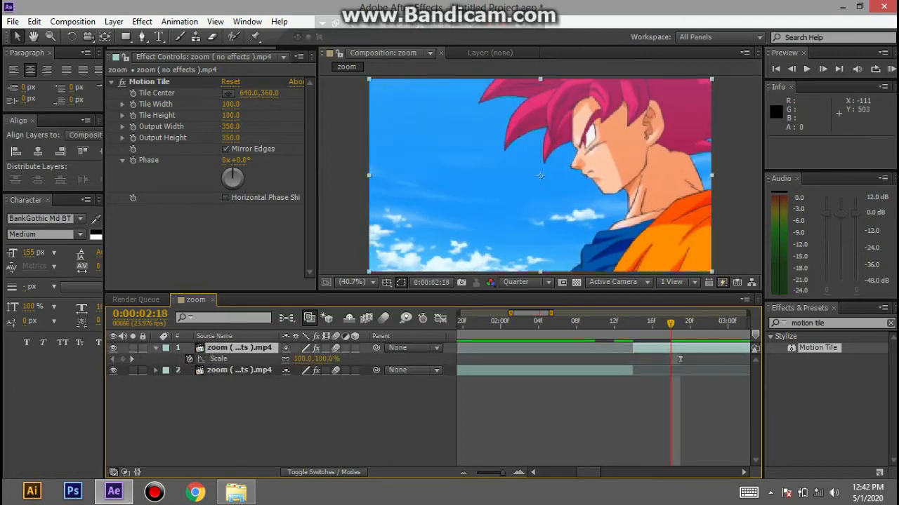
- Set the second clip part's Scale to 50% just after the cut, at 0:00:02:15
{"action": "left_click_drag", "start_coordinate": [670, 323], "coordinate": [641, 324]}
{"action": "left_click", "coordinate": [327, 359]}
{"action": "type", "text": "50"}
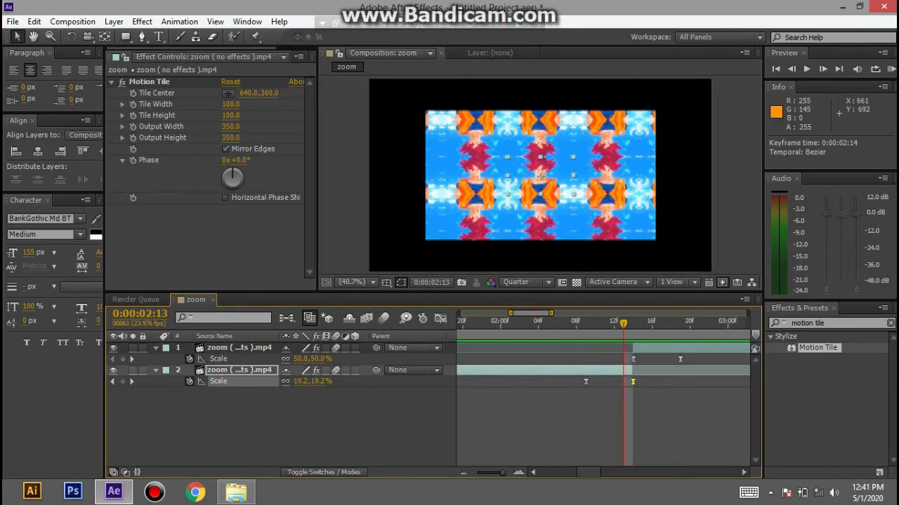
- Replace the first clip part's Scale keyframe at the cut with a 50% keyframe added at 0:00:02:12 and moved to 0:00:02:14
{"action": "key", "text": "Page_Down"}
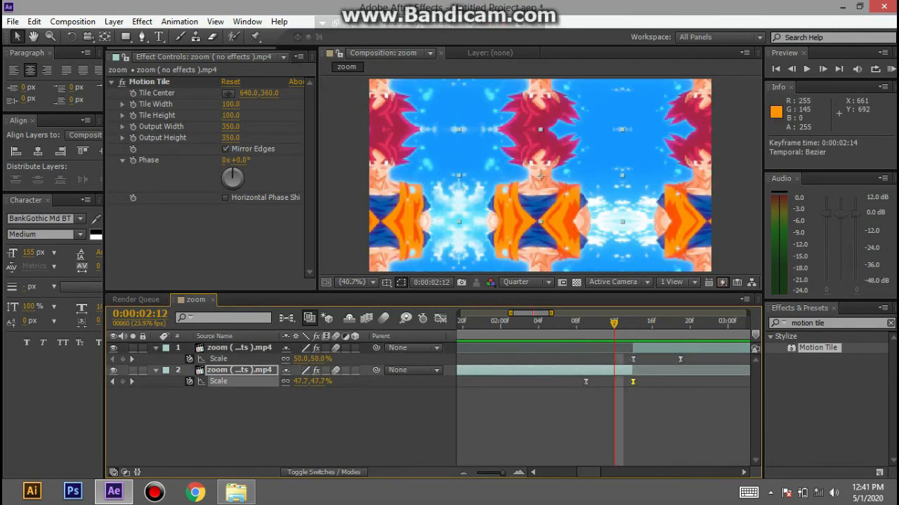
{"action": "key", "text": "Delete"}
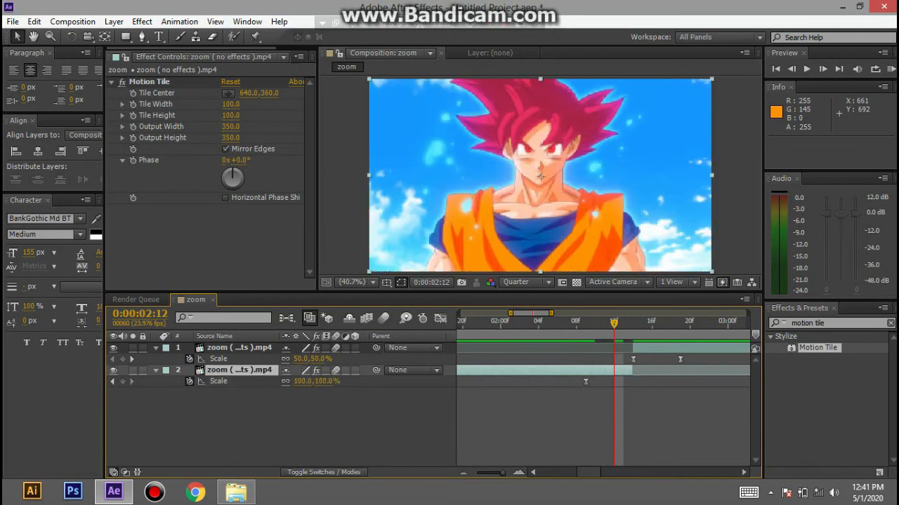
{"action": "key", "text": "alt+shift+s"}
{"action": "double_click", "coordinate": [613, 381]}
{"action": "type", "text": "50"}
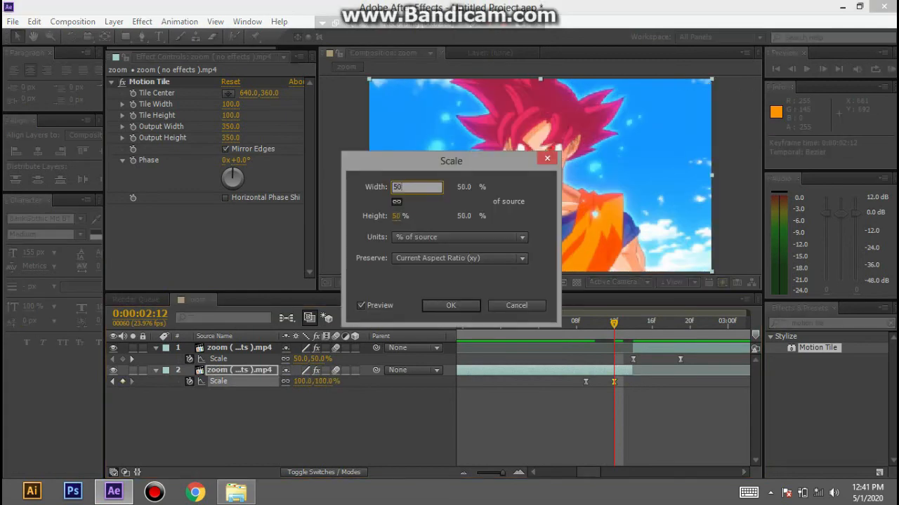
{"action": "key", "text": "Return"}
{"action": "key", "text": "alt+Right"}
{"action": "key", "text": "alt+Right"}
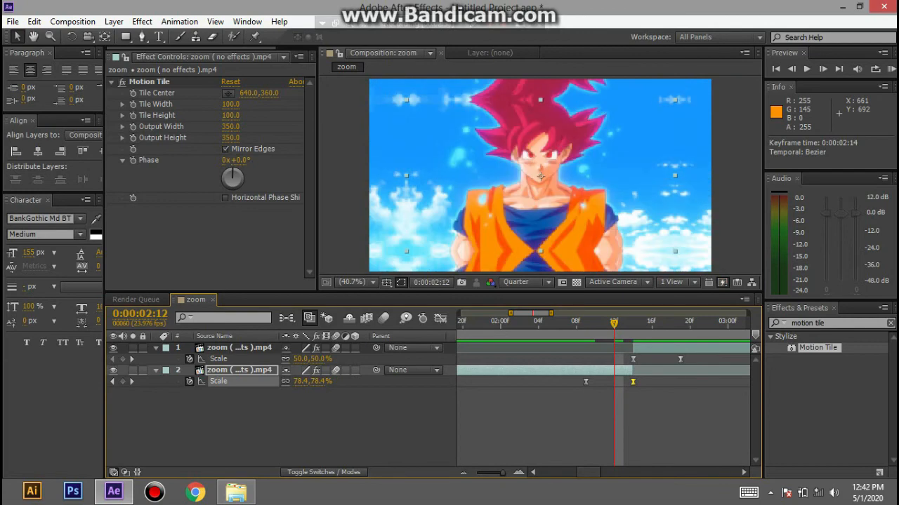
- View frame 0:00:02:13 and hide the keyframes of both clip parts
{"action": "key", "text": "Page_Down"}
{"action": "key", "text": "u"}
{"action": "key", "text": "F2"}
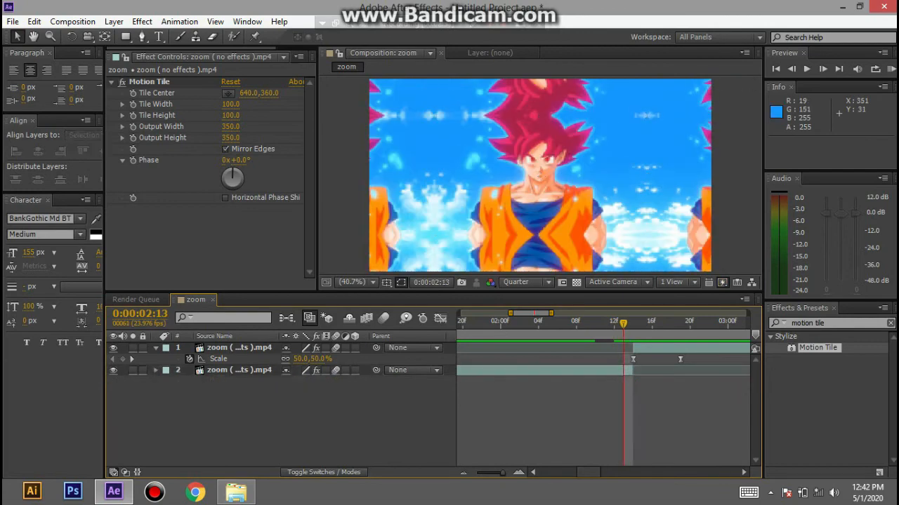
{"action": "key", "text": "u"}
- Move to 0:00:02:18 and delete the second clip part's Scale keyframe at 0:00:02:14
{"action": "key", "text": "Page_Down"}
{"action": "key", "text": "Page_Down"}
{"action": "key", "text": "Page_Down"}
{"action": "key", "text": "Page_Down"}
{"action": "key", "text": "Page_Down"}
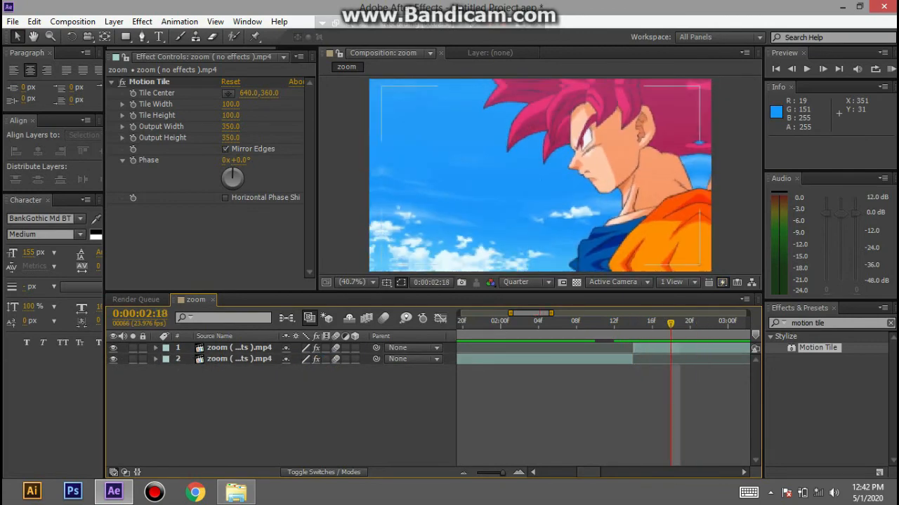
{"action": "left_click", "coordinate": [239, 348]}
{"action": "key", "text": "u"}
{"action": "left_click", "coordinate": [633, 359]}
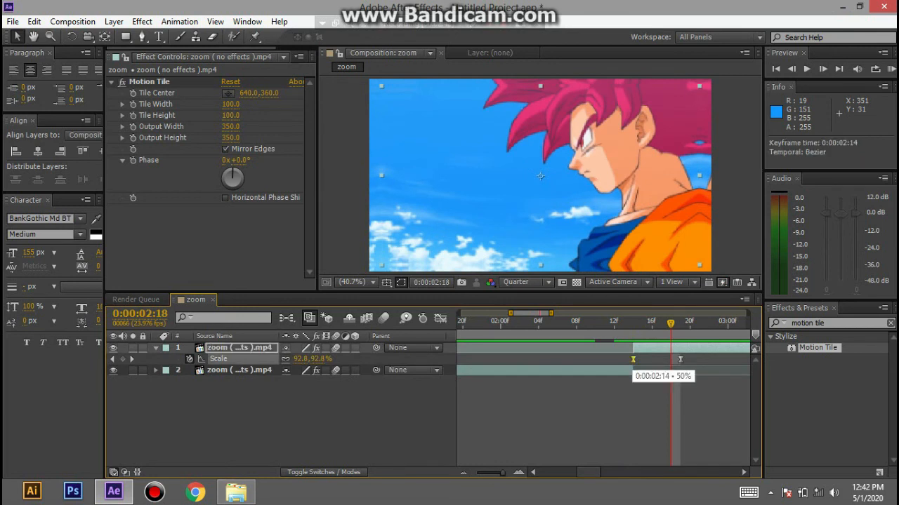
{"action": "key", "text": "Delete"}
- Add a 50% Scale keyframe to the second clip part at 0:00:02:15
{"action": "left_click_drag", "start_coordinate": [671, 323], "coordinate": [642, 323]}
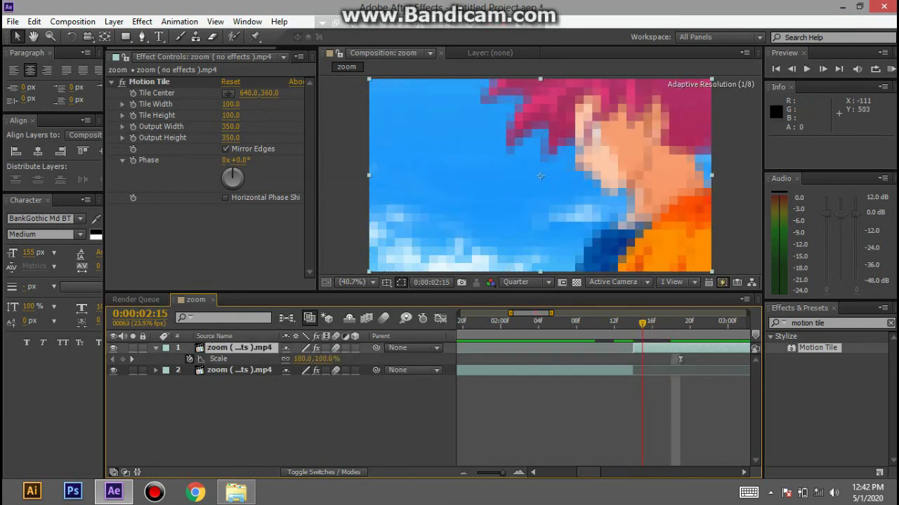
{"action": "left_click", "coordinate": [324, 359]}
{"action": "type", "text": "51.2"}
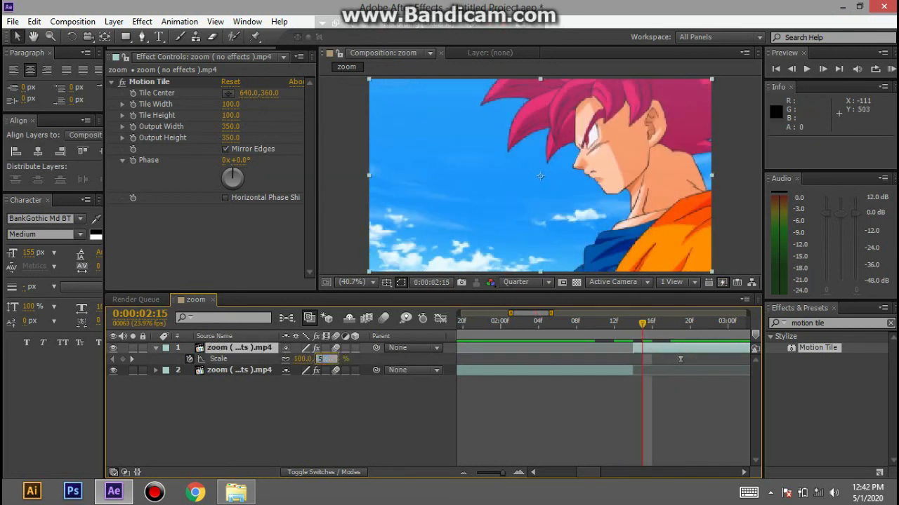
{"action": "key", "text": "Return"}
- Hide the Scale property and play back the transition from 0:00:02:07
{"action": "left_click_drag", "start_coordinate": [642, 323], "coordinate": [566, 323]}
{"action": "key", "text": "s"}
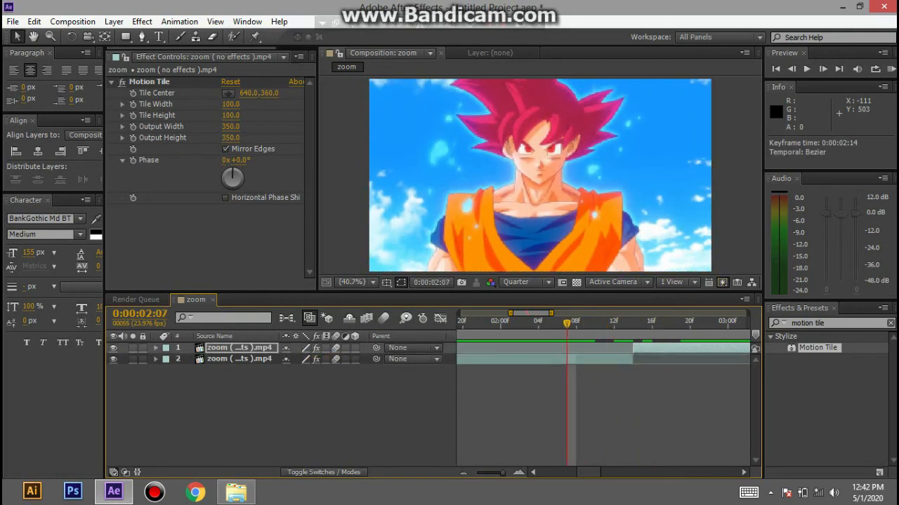
{"action": "key", "text": "space"}
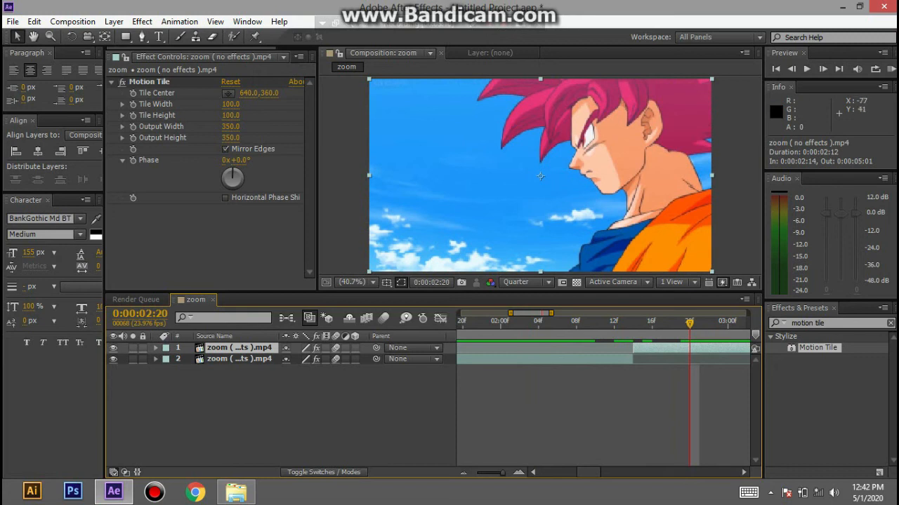
{"action": "scroll", "coordinate": [540, 176], "scroll_direction": "down", "scroll_amount": 2}
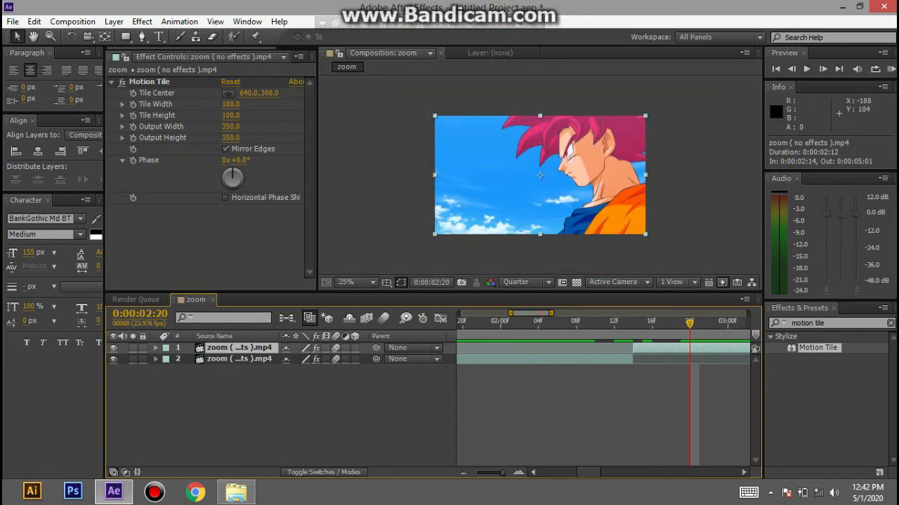
- Set the second clip part's Scale to 50% at 0:00:02:15 and move that keyframe to the cut, 0:00:02:14
{"action": "scroll", "coordinate": [540, 176], "scroll_direction": "up", "scroll_amount": 2}
{"action": "key", "text": "s"}
{"action": "left_click_drag", "start_coordinate": [671, 323], "coordinate": [642, 323]}
{"action": "left_click", "coordinate": [325, 359]}
{"action": "type", "text": "50"}
{"action": "key", "text": "Return"}
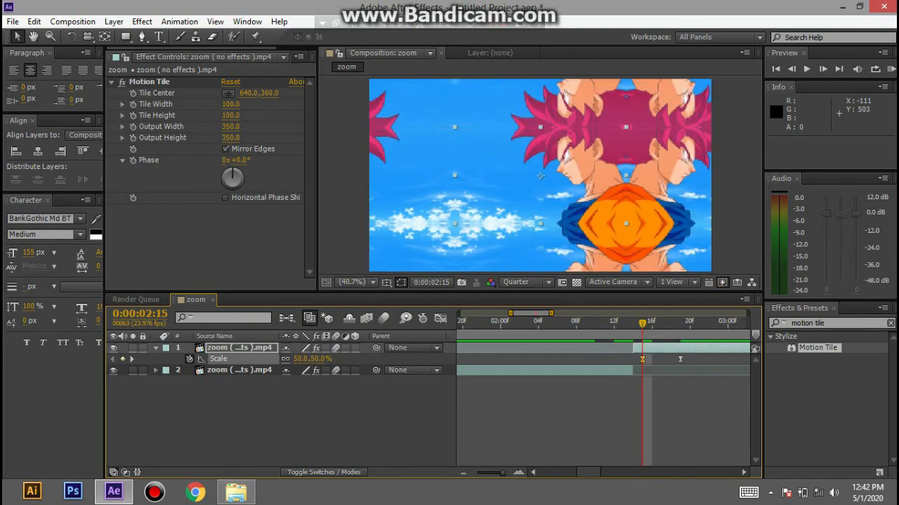
{"action": "left_click_drag", "start_coordinate": [642, 358], "coordinate": [633, 359]}
- Play back the corrected zoom-out transition from 0:00:02:07 with the second clip part's Scale property hidden
{"action": "left_click_drag", "start_coordinate": [642, 323], "coordinate": [567, 323]}
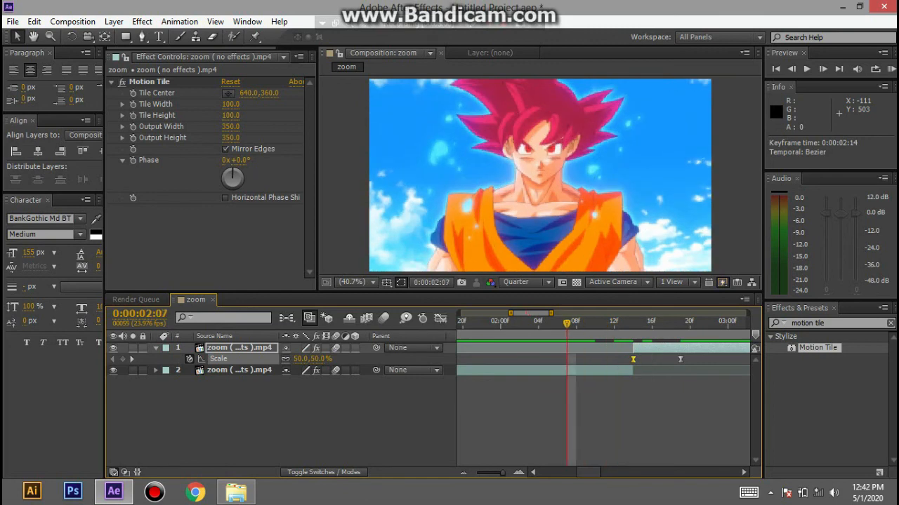
{"action": "key", "text": "s"}
{"action": "key", "text": "space"}
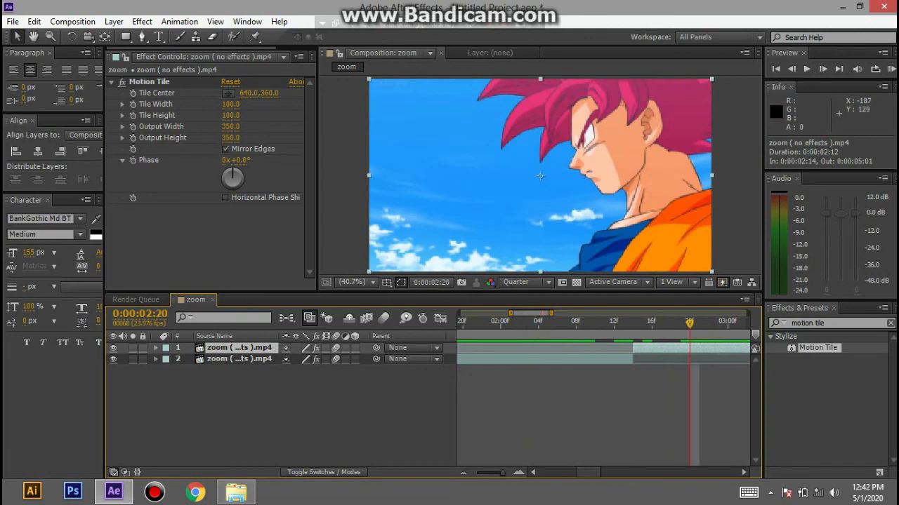
{"action": "scroll", "coordinate": [540, 177], "scroll_direction": "down", "scroll_amount": 2}
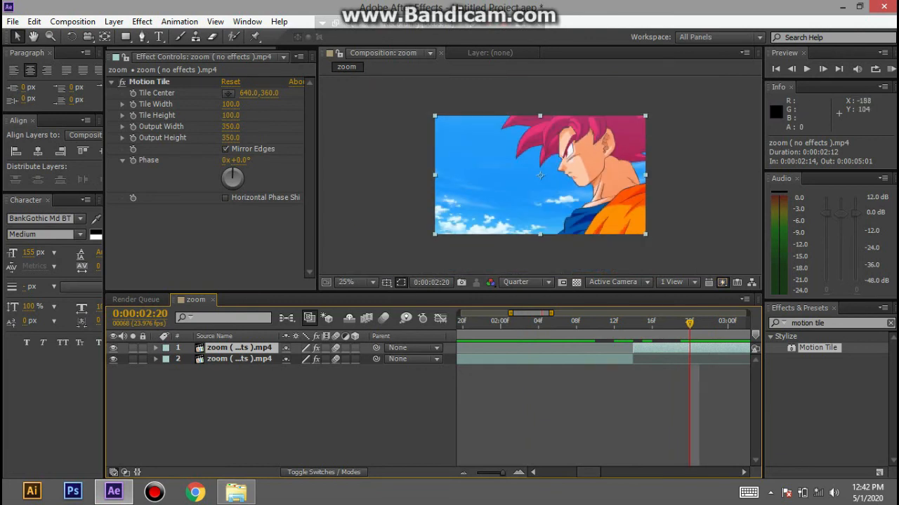